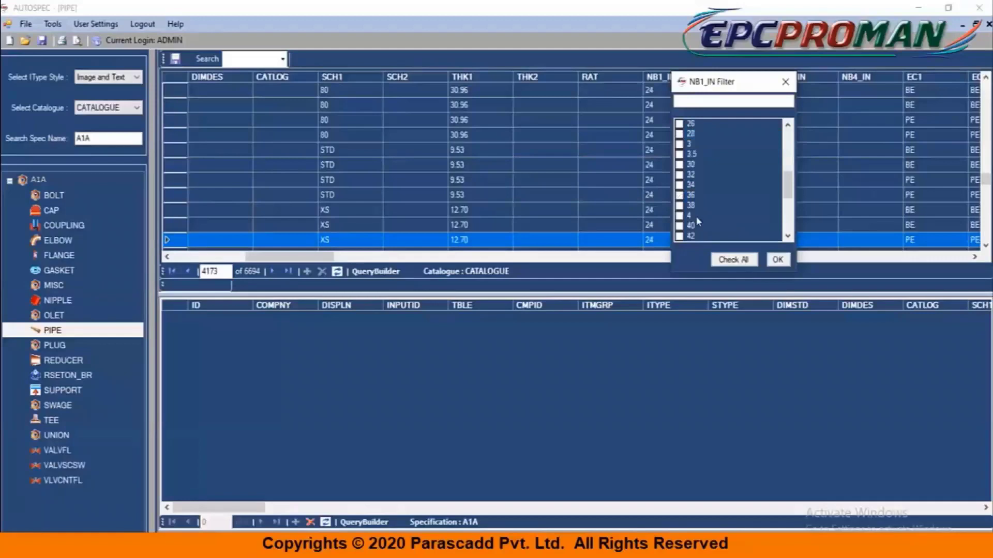
Include sizes 4 and 6 in the NB1_IN filter and apply it to the pipe catalogue.
click(696, 216)
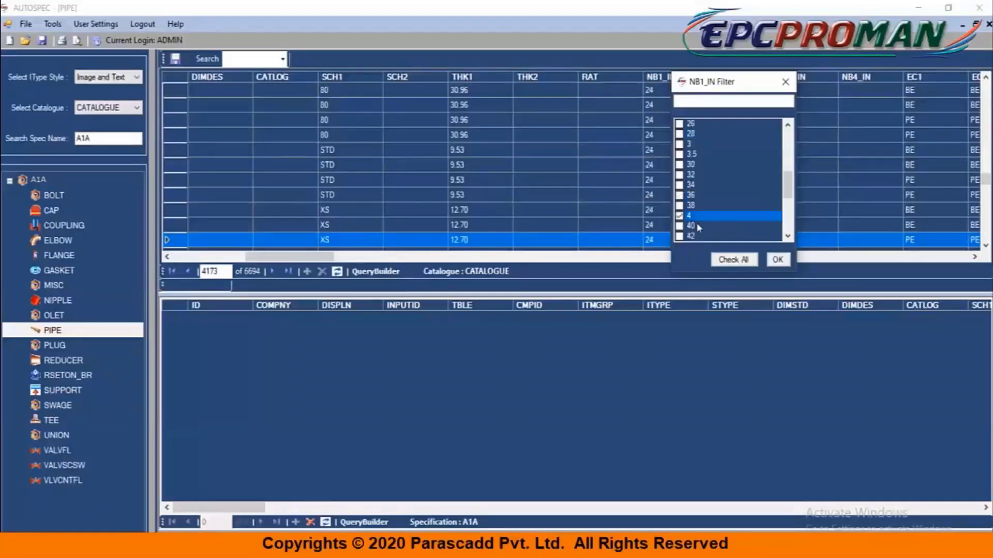
scroll(697, 216, down, 2)
click(697, 216)
scroll(696, 216, down, 2)
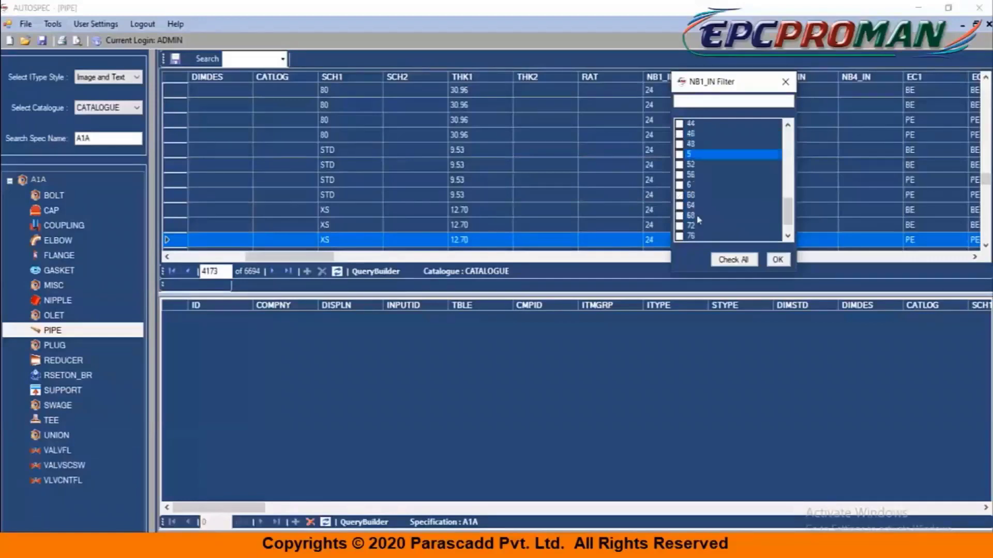
click(688, 186)
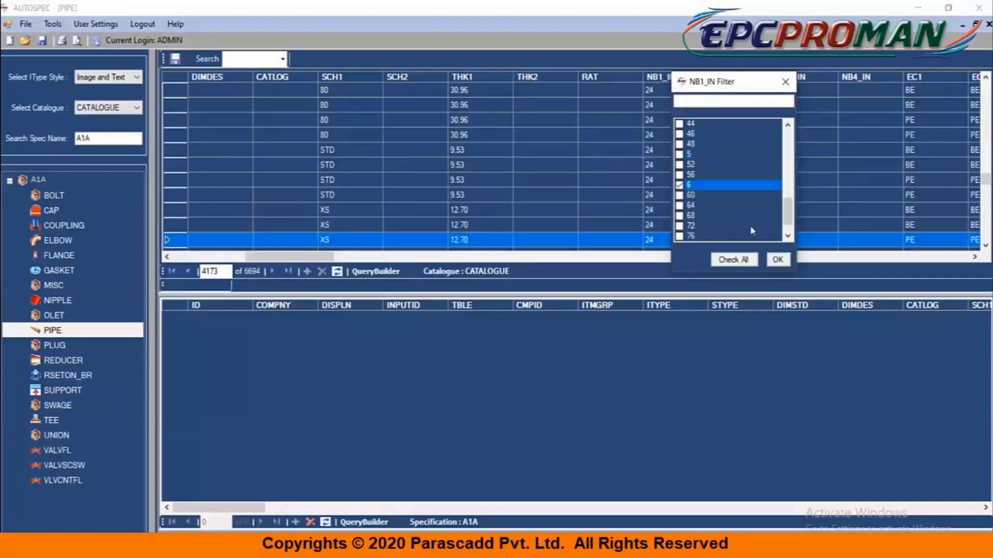
click(778, 260)
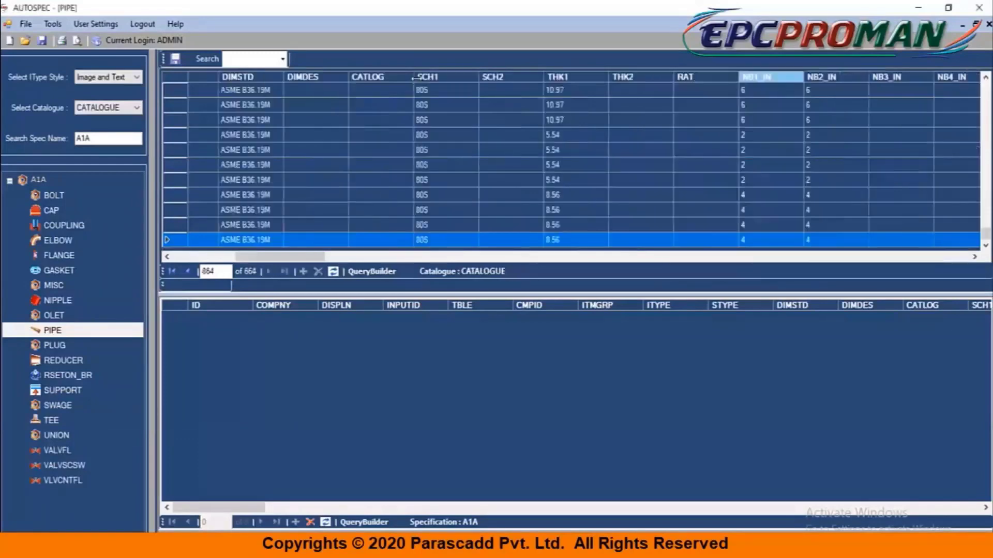
Filter the pipe catalogue's SCH1 column to show only schedule 80.
click(425, 77)
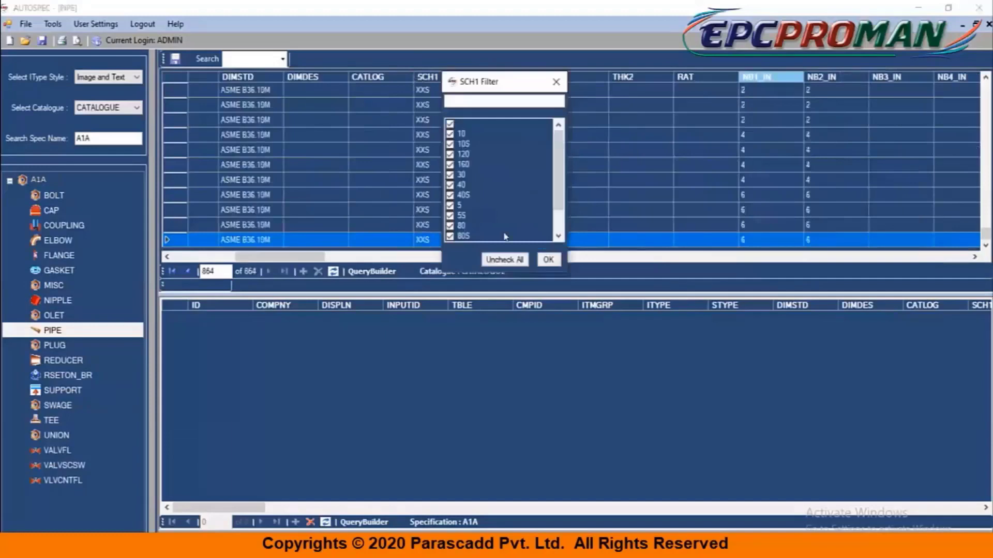
click(505, 260)
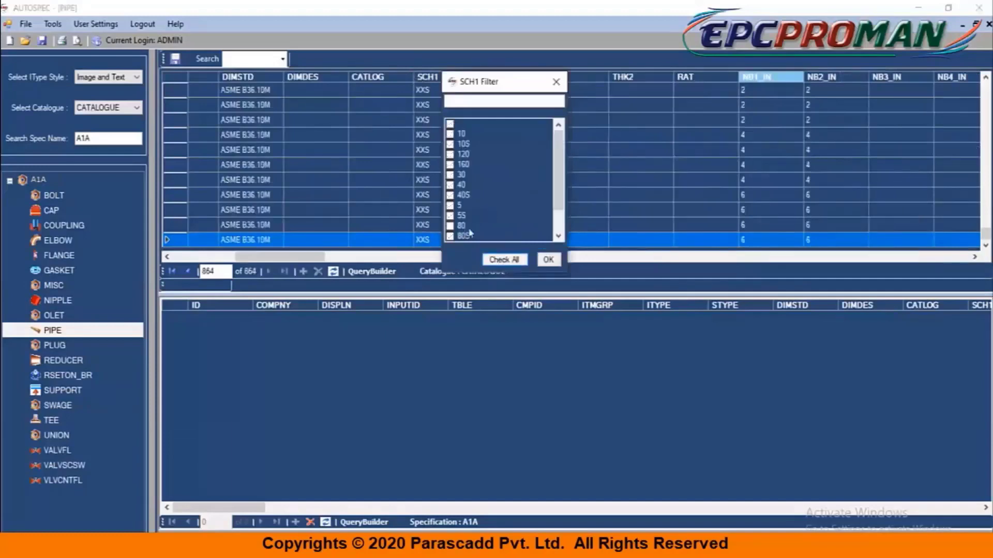
click(464, 231)
click(464, 228)
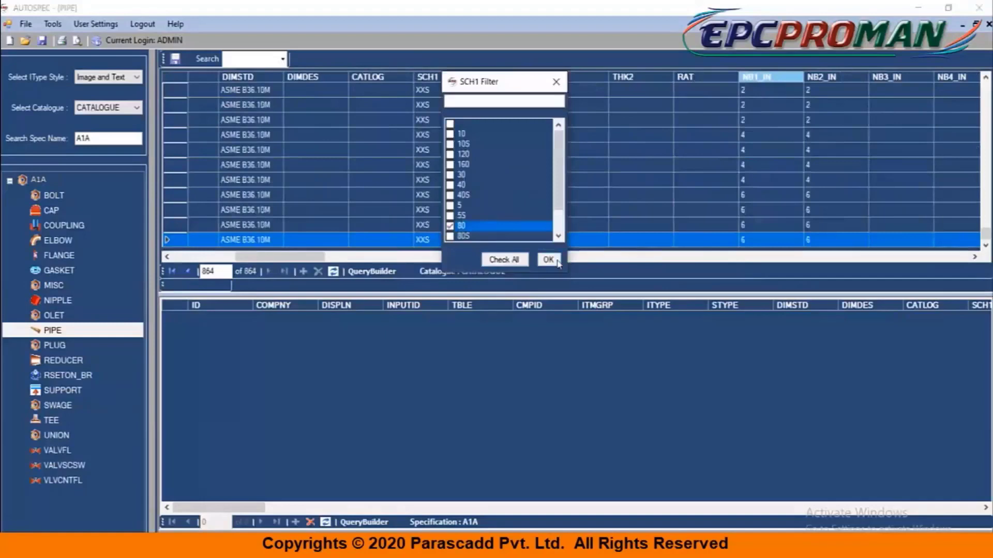
click(548, 260)
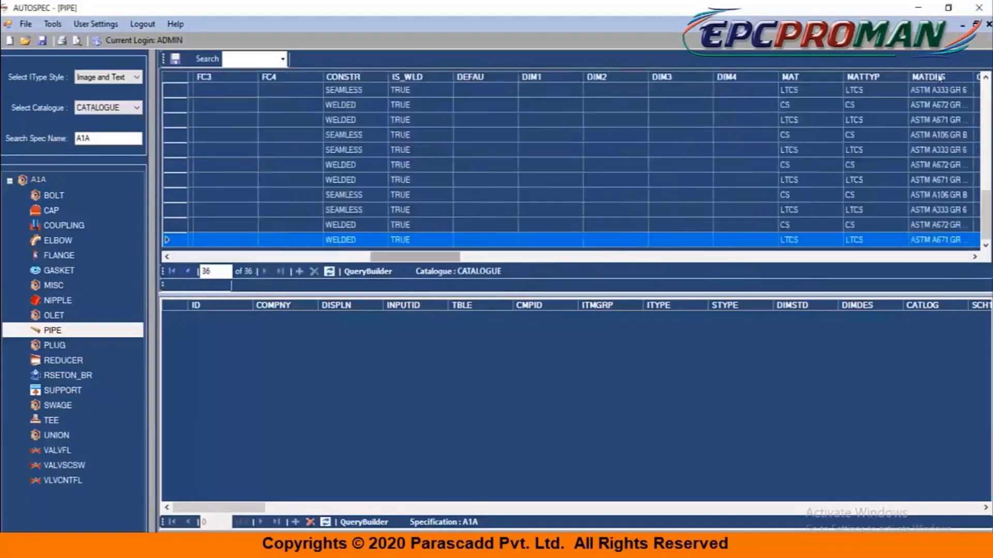
Filter the pipe catalogue's MATDES column to show only ASTM A106 GR B.
click(939, 77)
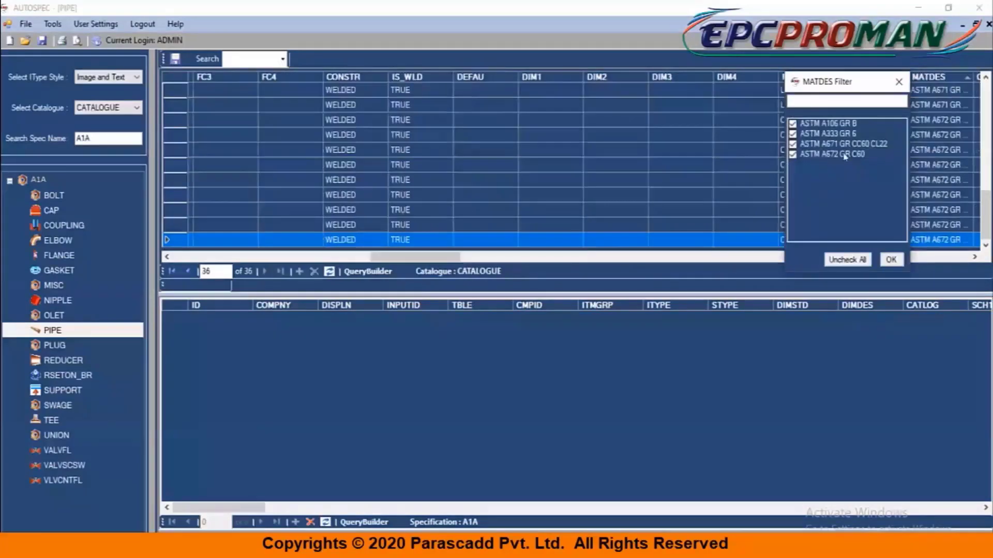
click(848, 260)
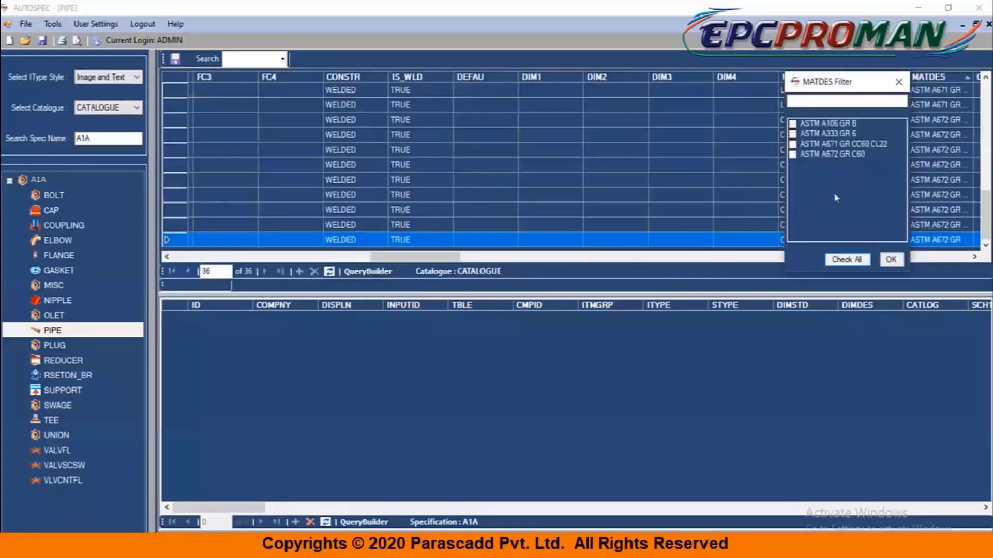
click(819, 126)
click(819, 127)
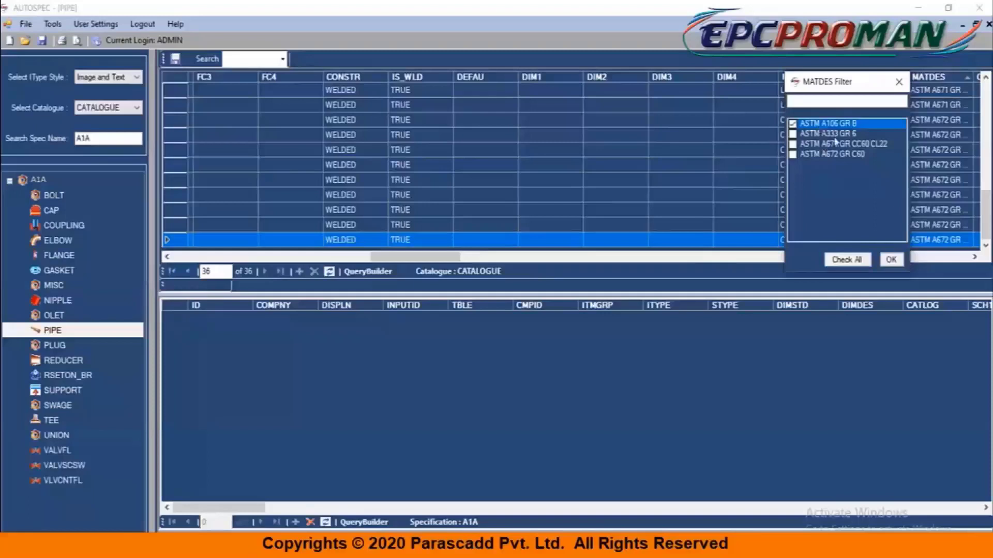
click(891, 260)
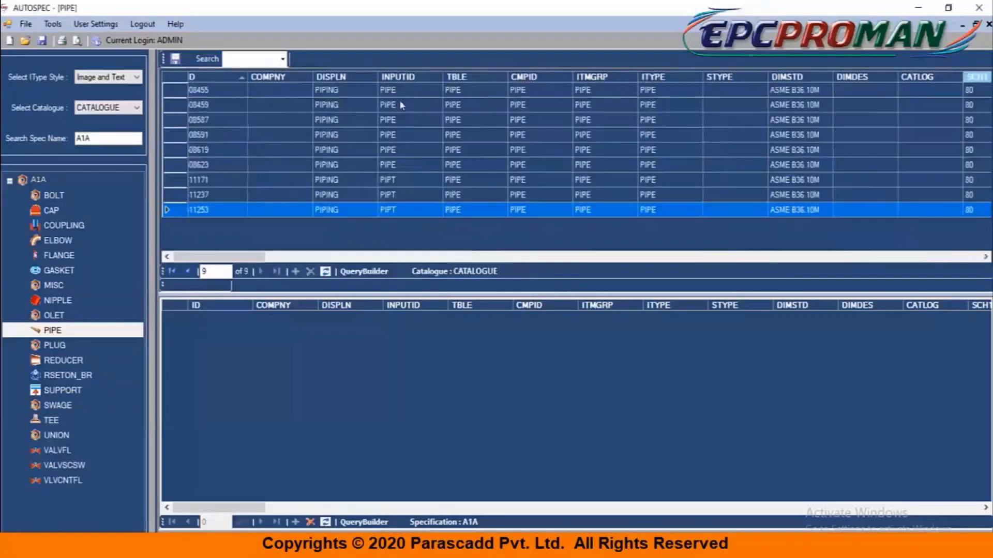
Add all the filtered catalogue pipe rows to the A1A specification.
drag(400, 94, 402, 217)
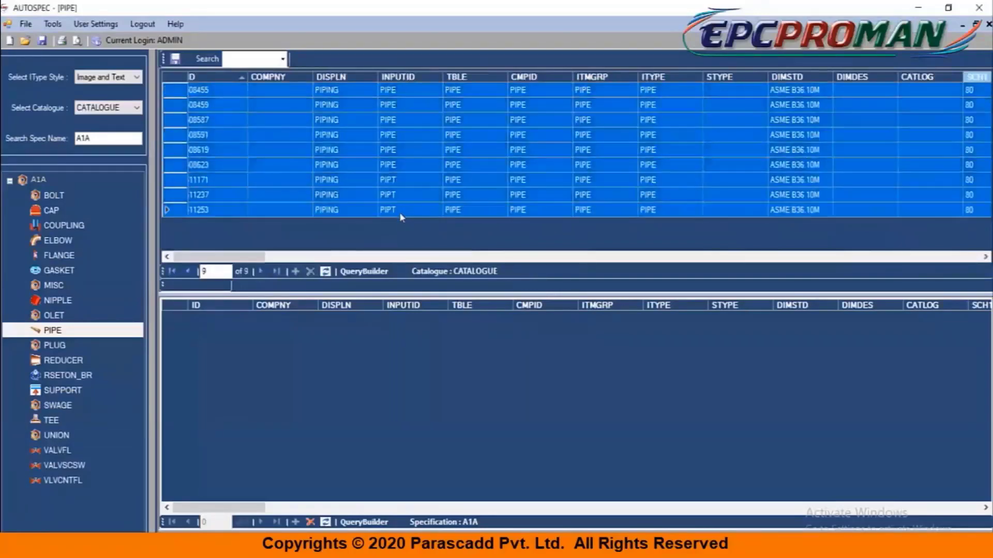
right_click(405, 151)
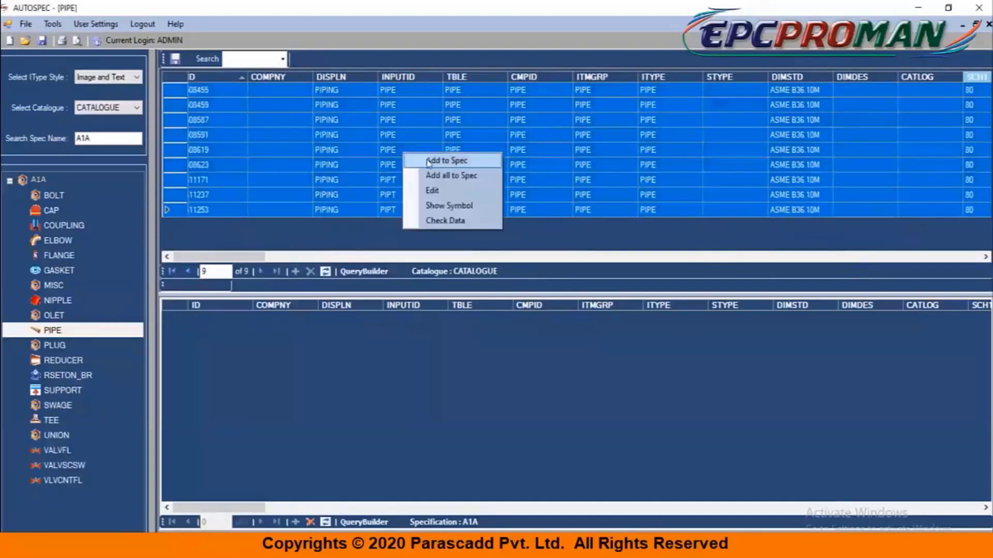
click(428, 159)
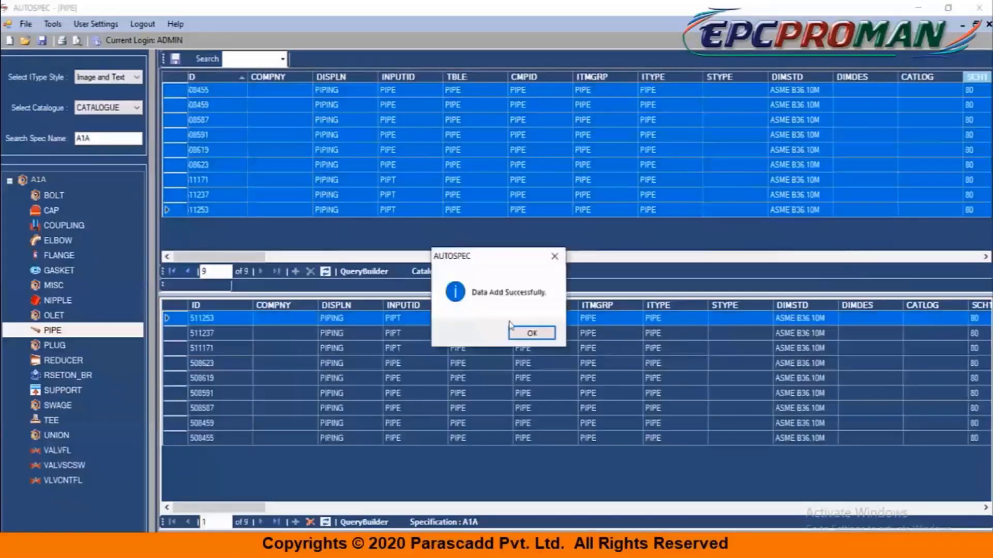
click(532, 333)
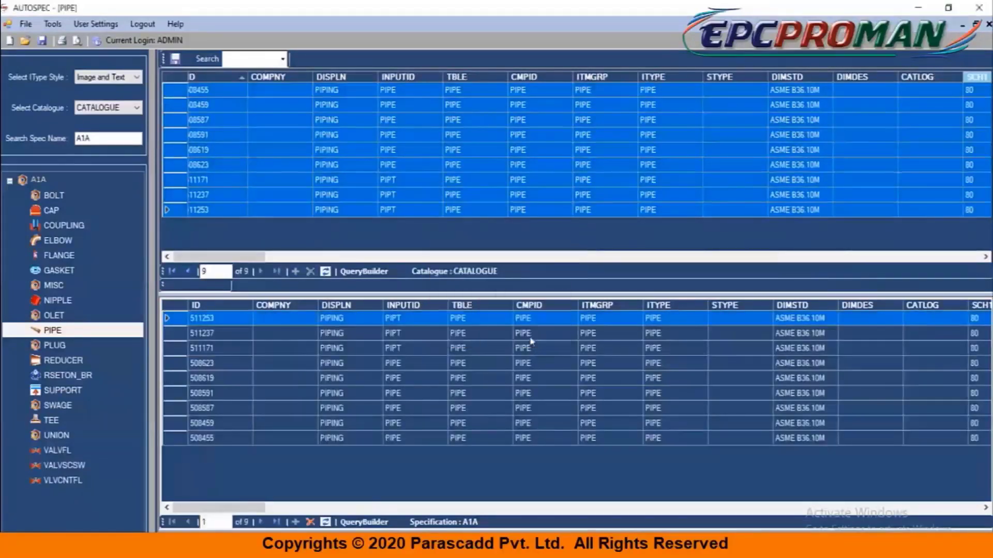
click(532, 363)
Reload the full pipe catalogue and set SCH1 to STD in a new catalogue query.
click(325, 272)
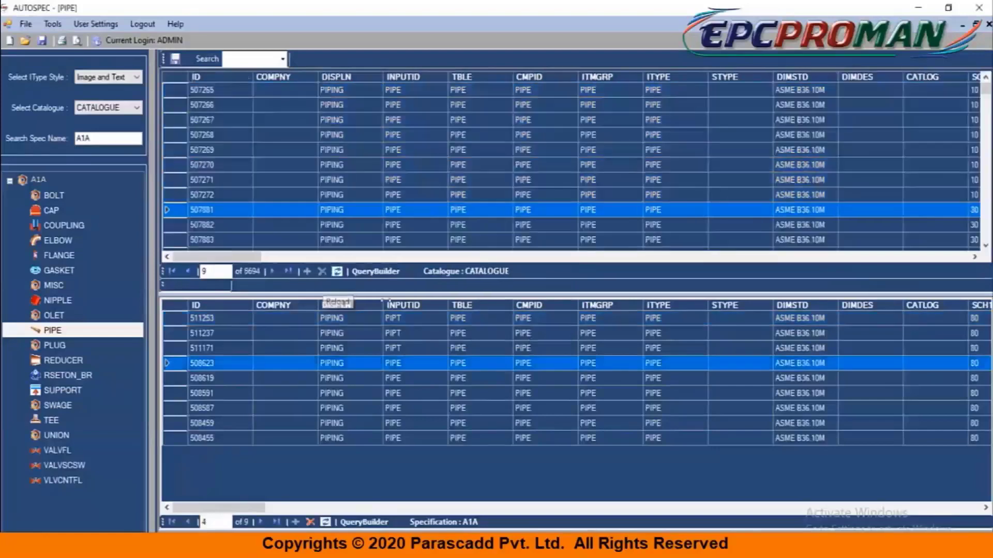
click(376, 273)
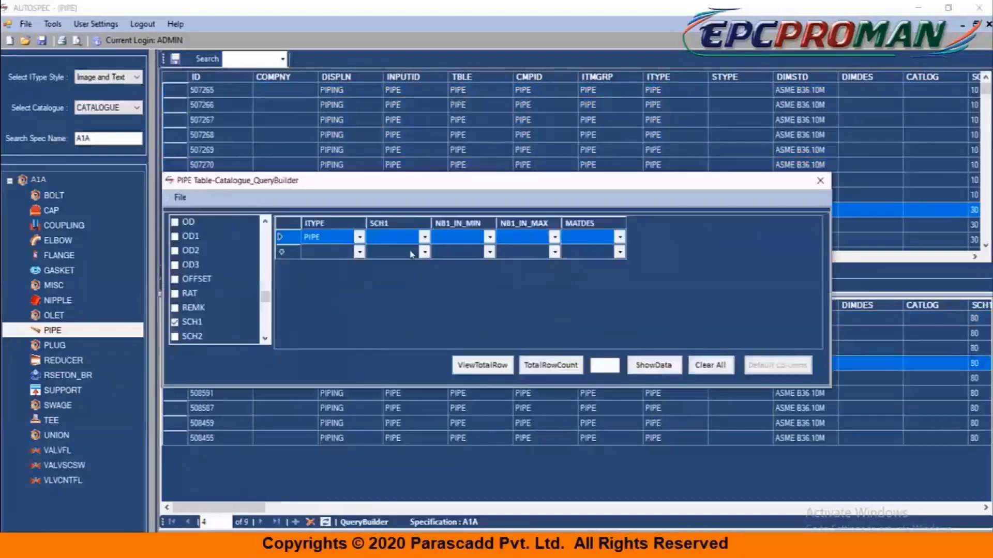
click(415, 237)
click(415, 238)
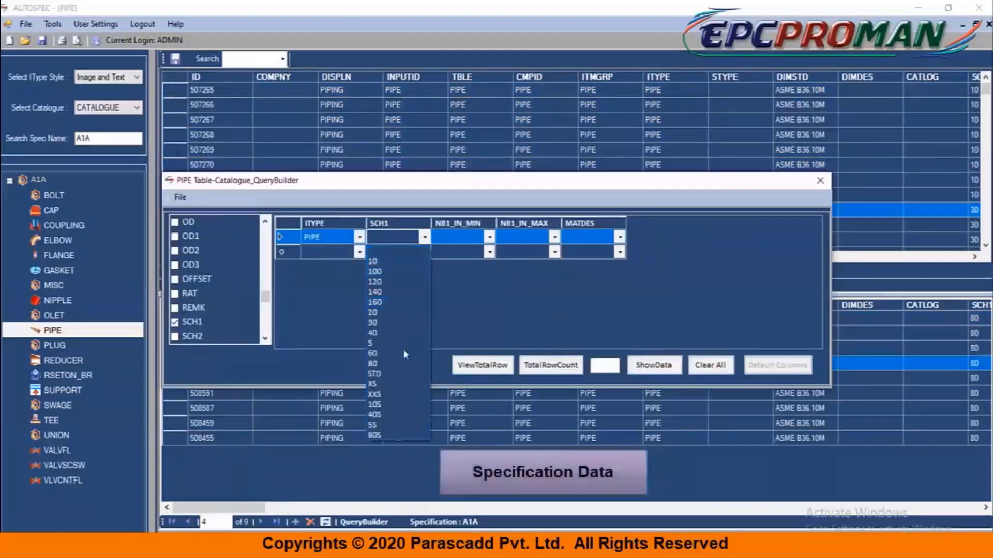
click(379, 374)
Set the query's nominal size range to NB1_IN_MIN 2 and NB1_IN_MAX 14.
click(448, 243)
click(478, 239)
click(489, 237)
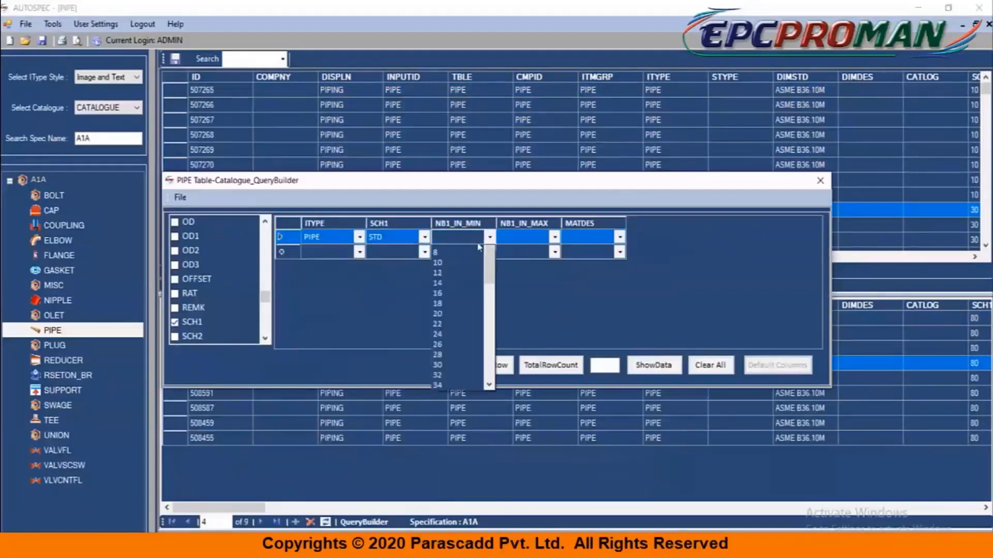
click(458, 343)
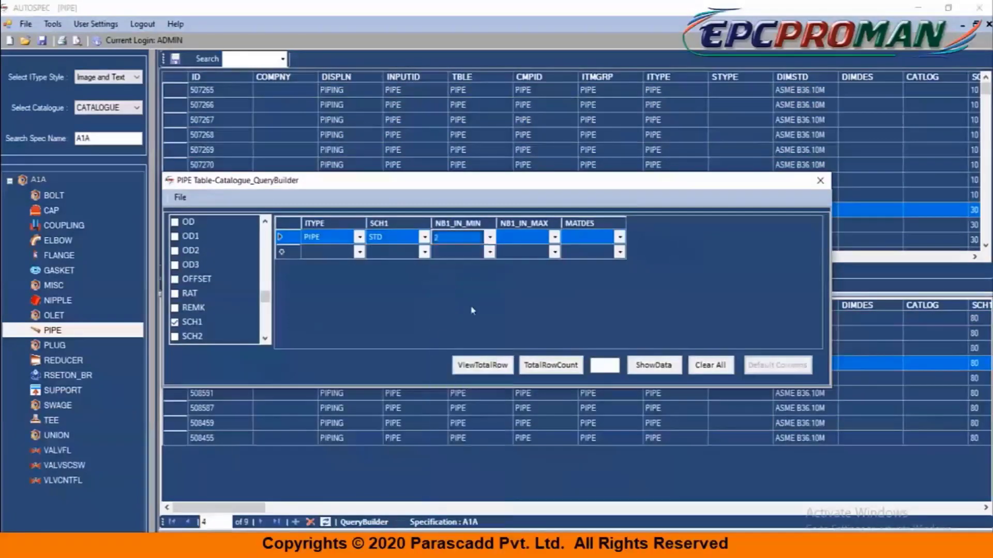
click(540, 240)
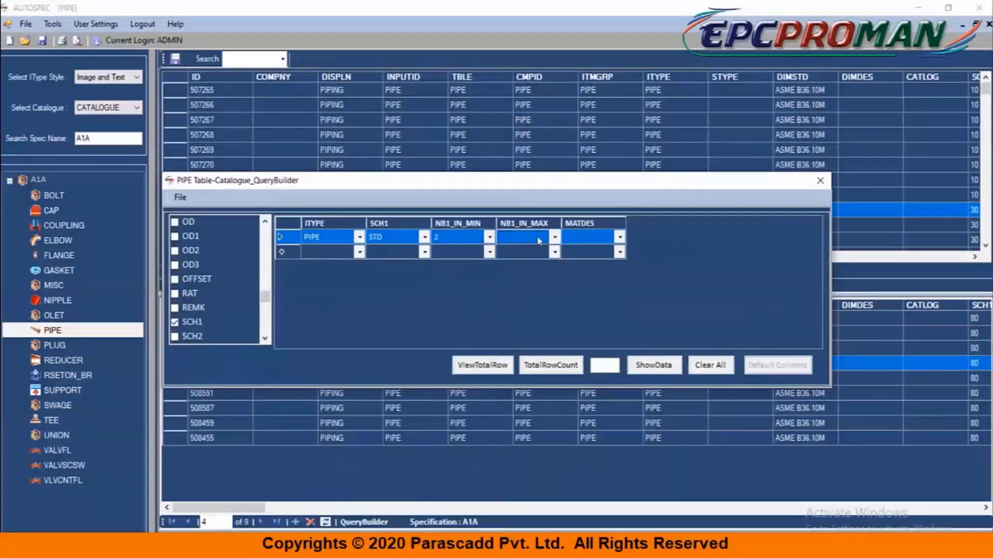
click(540, 240)
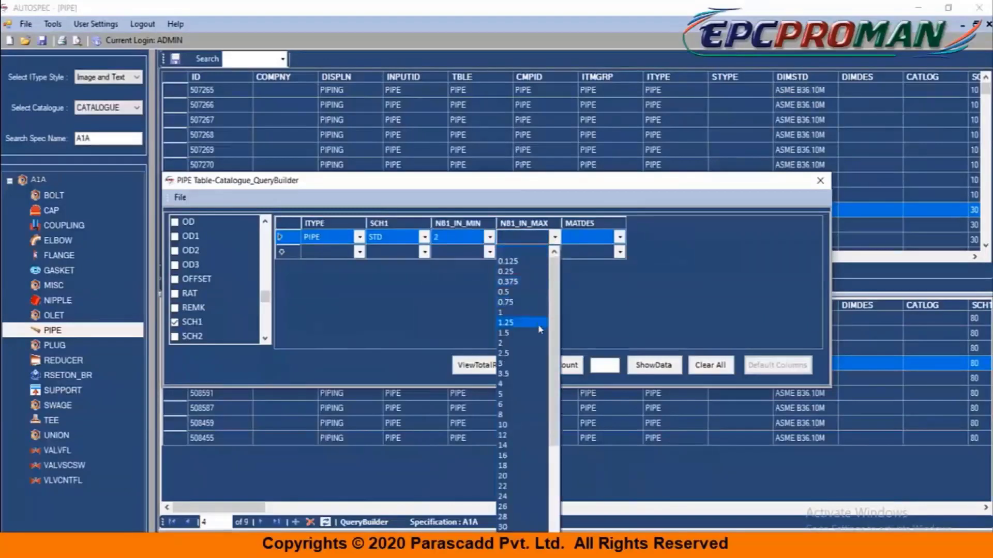
click(523, 448)
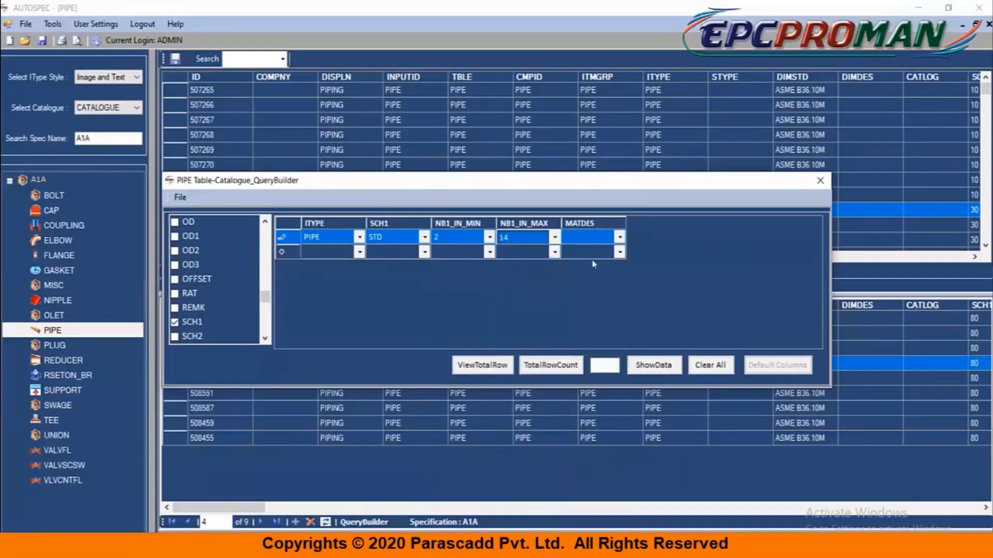
Run the query with MATDES ASTM A106 GR B and add all resulting pipes to the A1A specification.
click(587, 242)
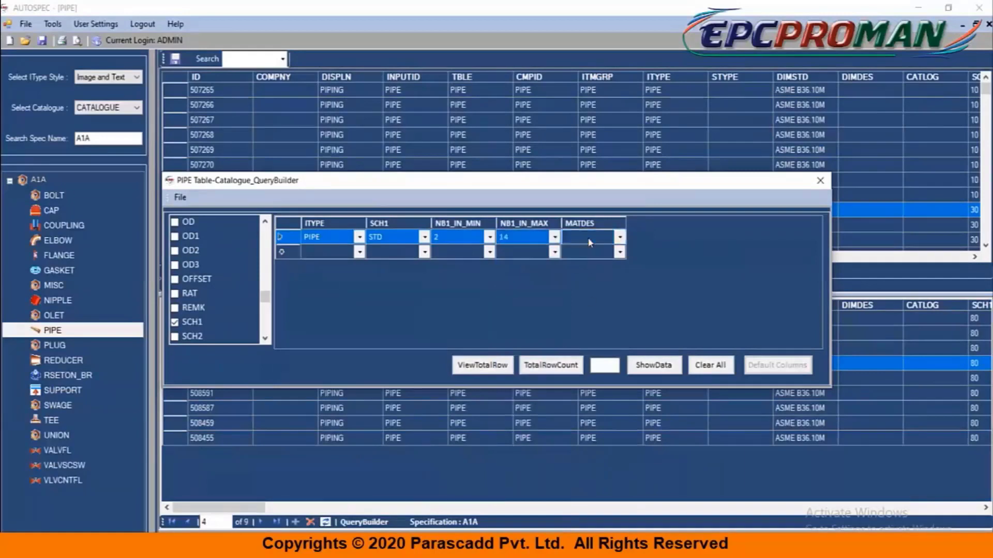
click(590, 243)
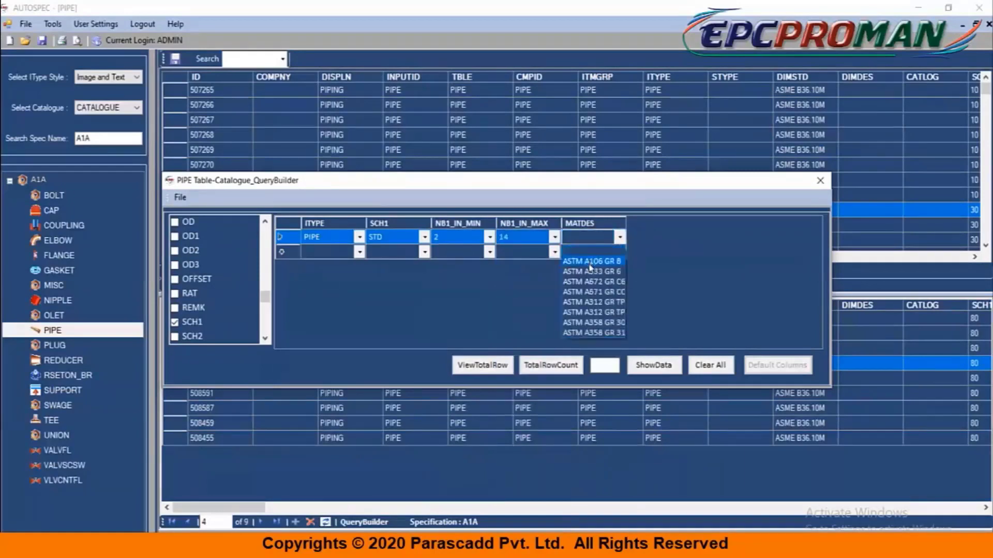
click(590, 262)
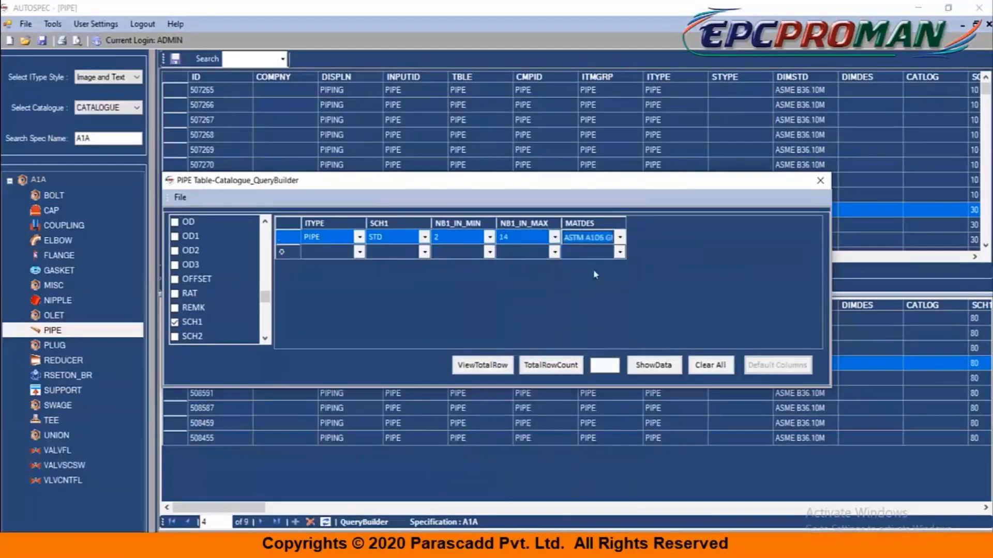
click(646, 368)
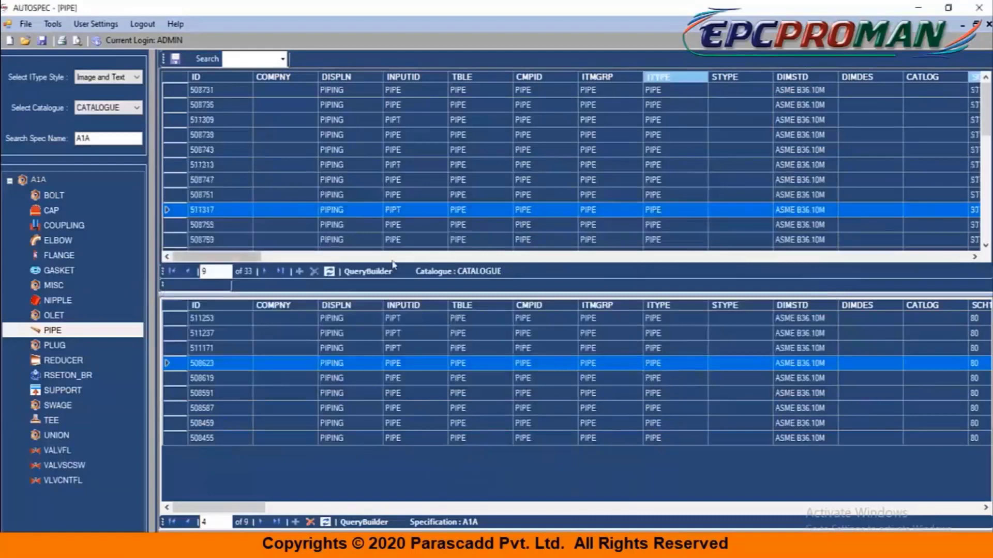
right_click(478, 151)
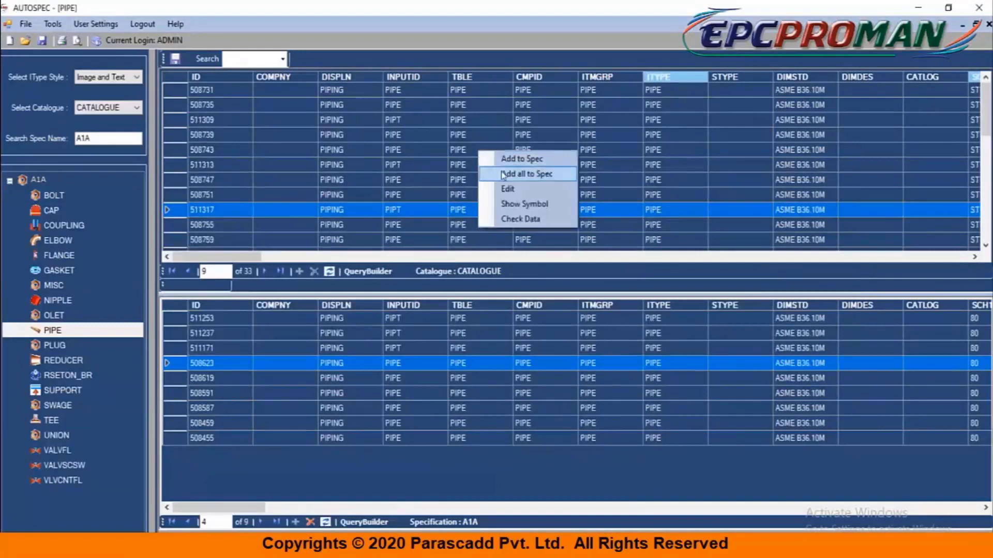
click(503, 175)
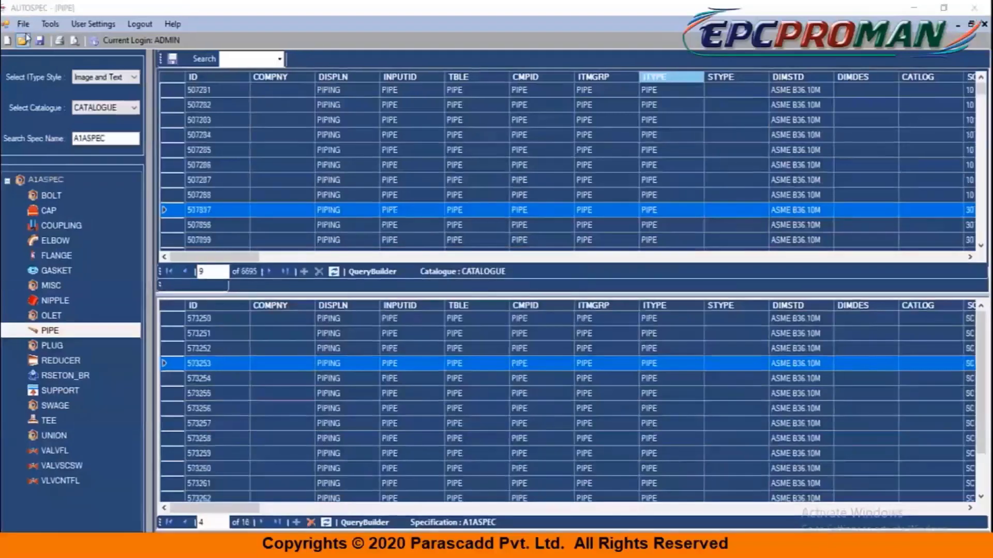
Open the branch information for A1ASPEC and set the run size range from 0.5 to 24 inches.
click(23, 23)
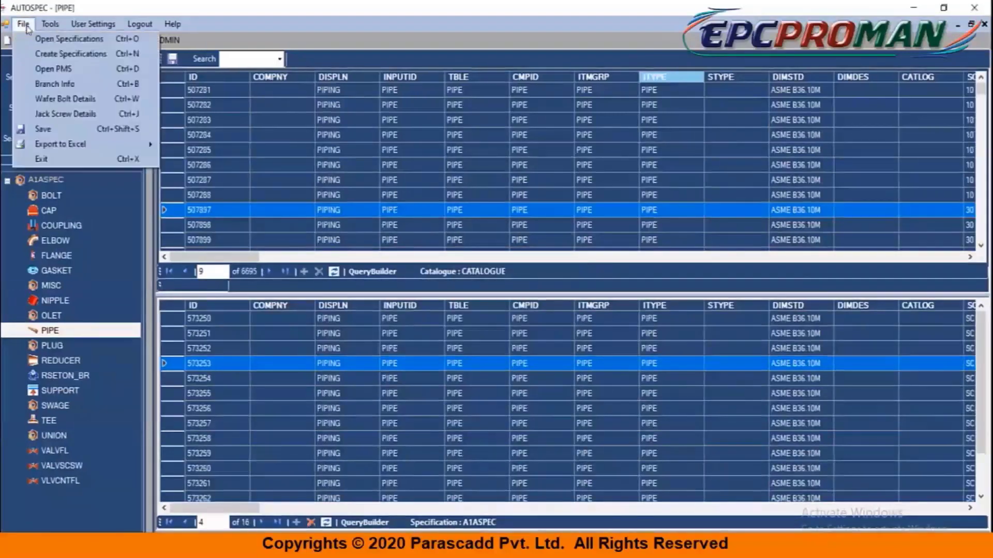
click(57, 85)
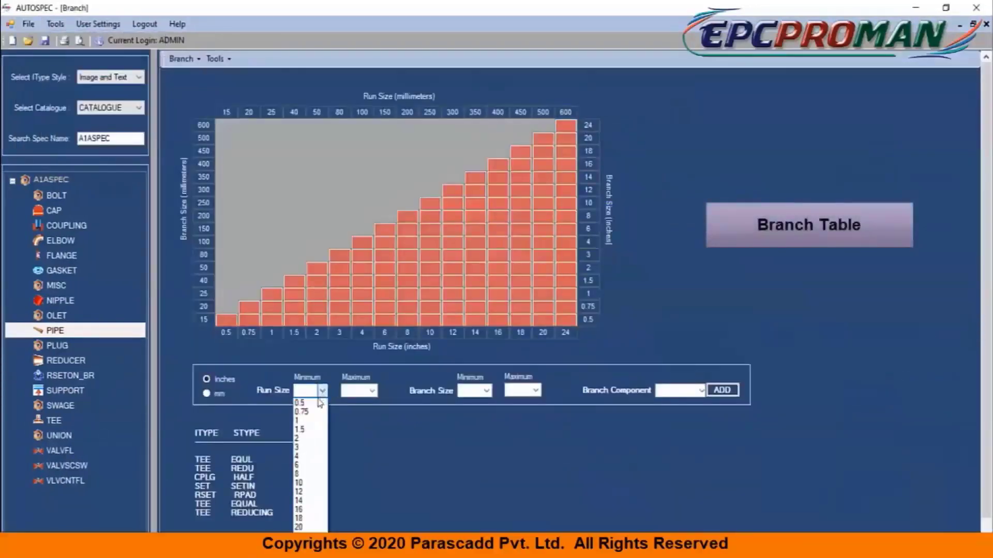
click(317, 405)
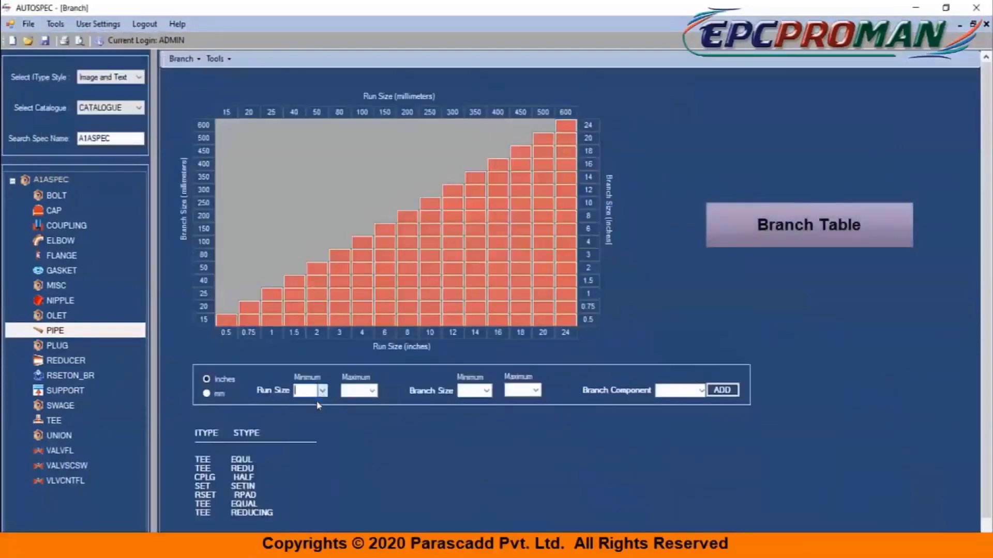
click(372, 391)
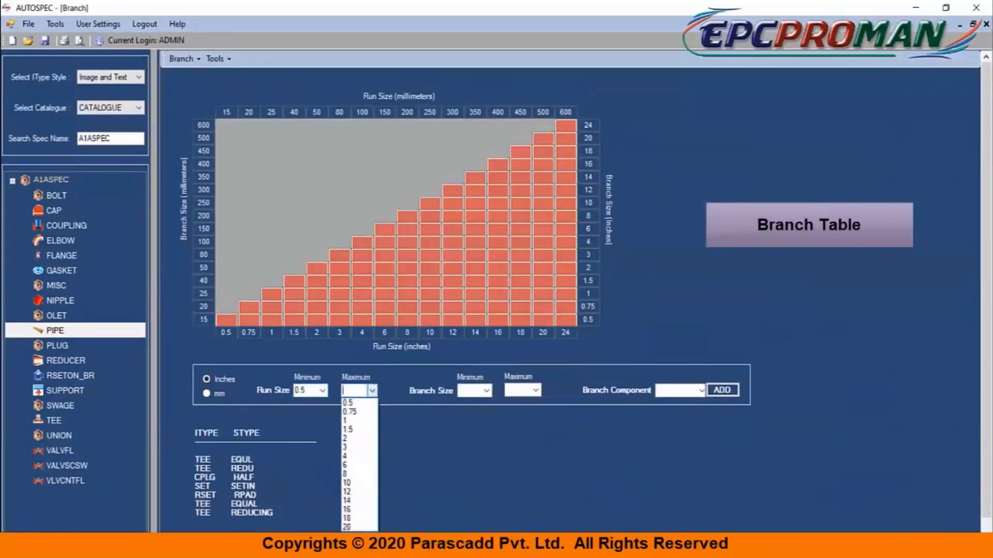
click(349, 527)
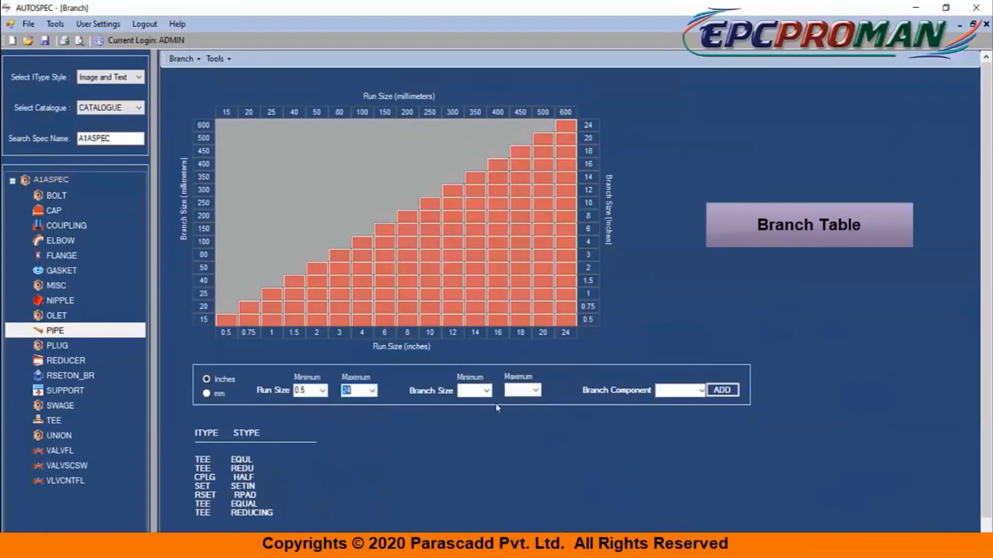
Set the branch size range from 0.5 to 24 inches and add all branch components to the branch table with SELECTALL.
click(486, 391)
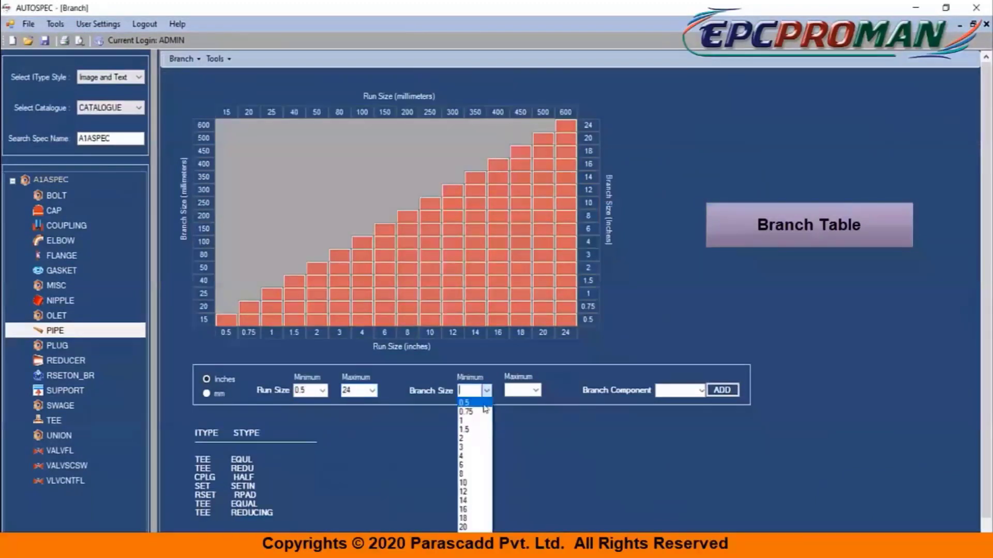
click(483, 405)
click(535, 391)
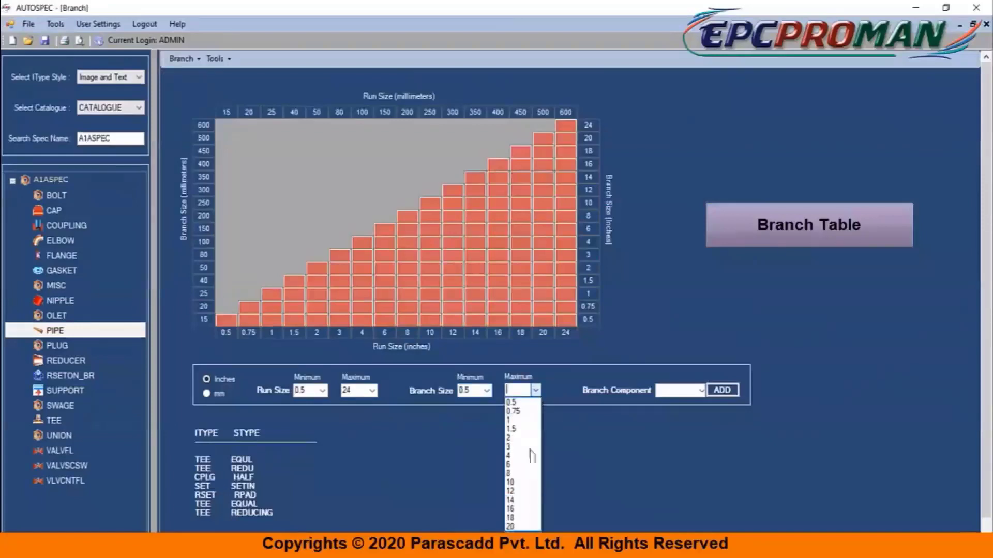
click(523, 535)
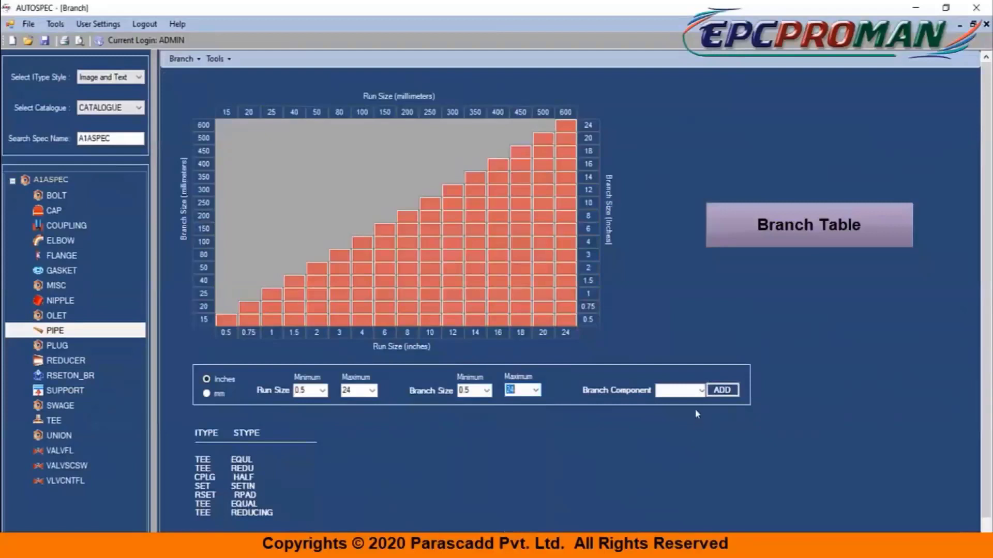
click(701, 391)
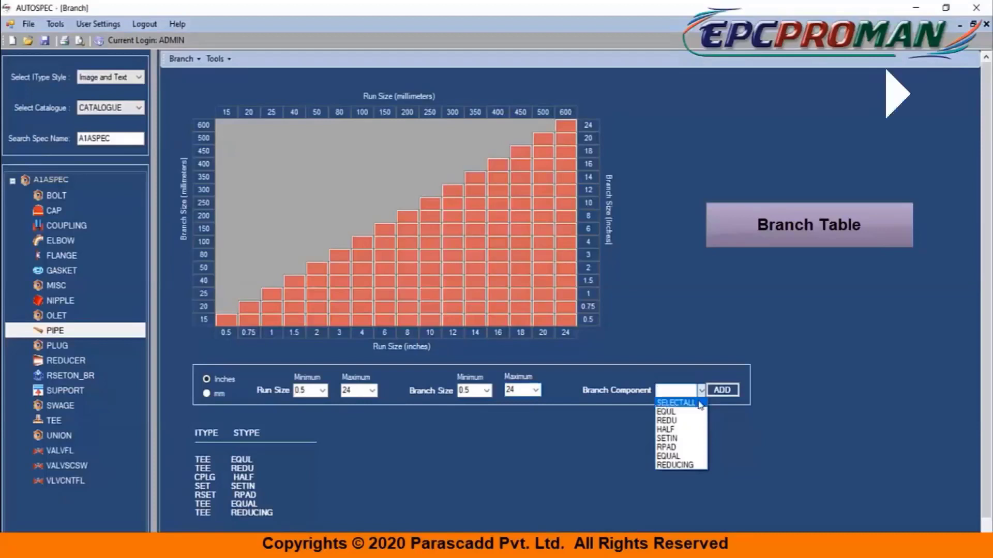
click(678, 403)
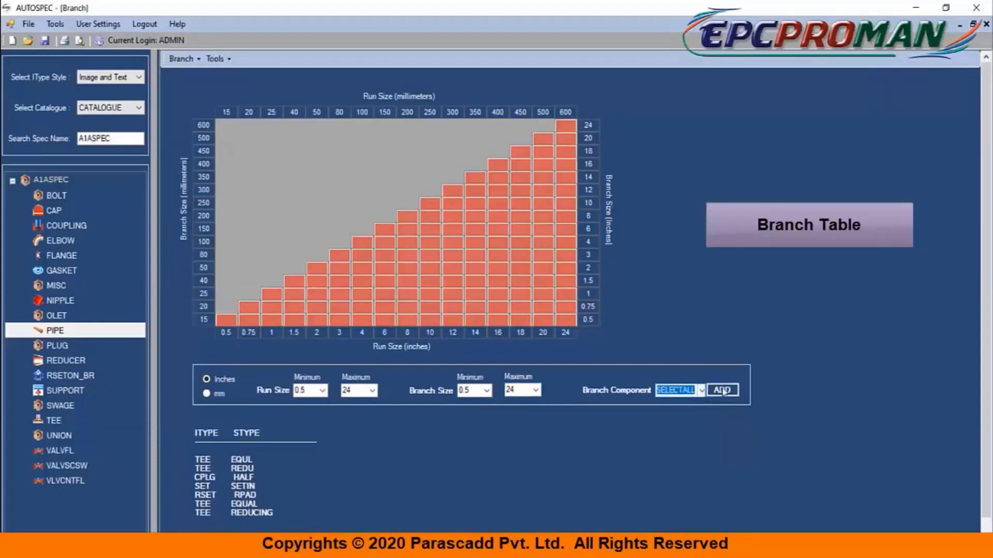
click(723, 390)
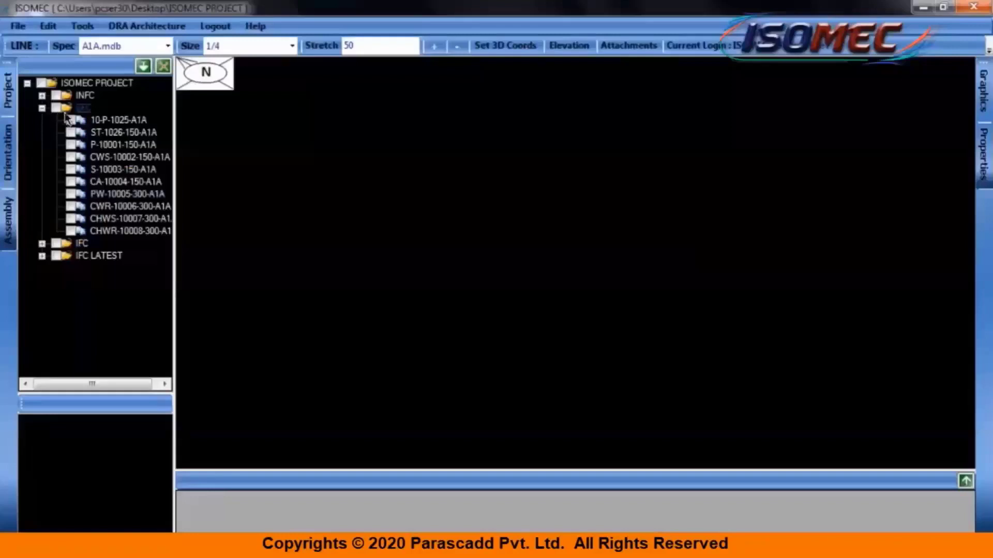
In ISOMEC, check in line 10-P-1025-A1A from the EFC folder and set the nominal size to 10.
right_click(118, 120)
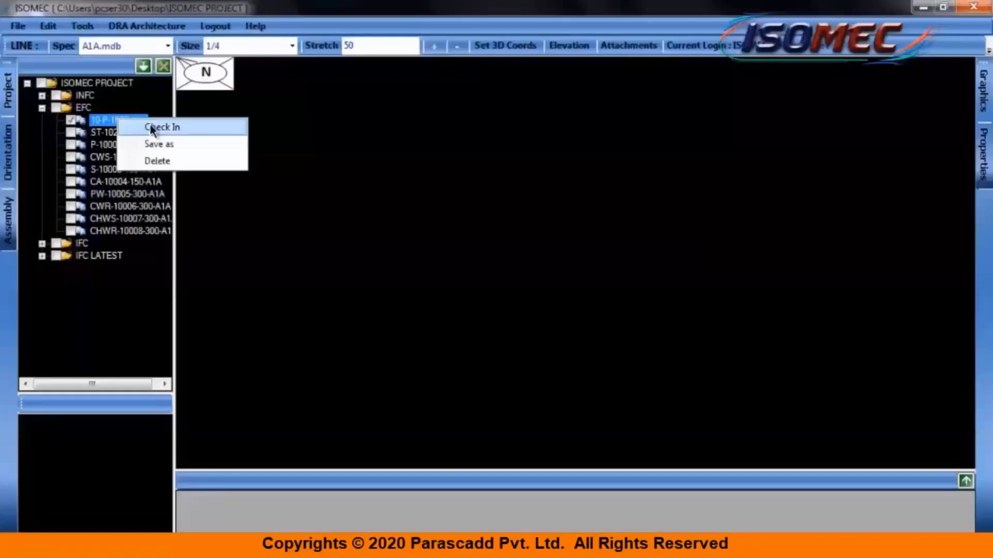
click(155, 127)
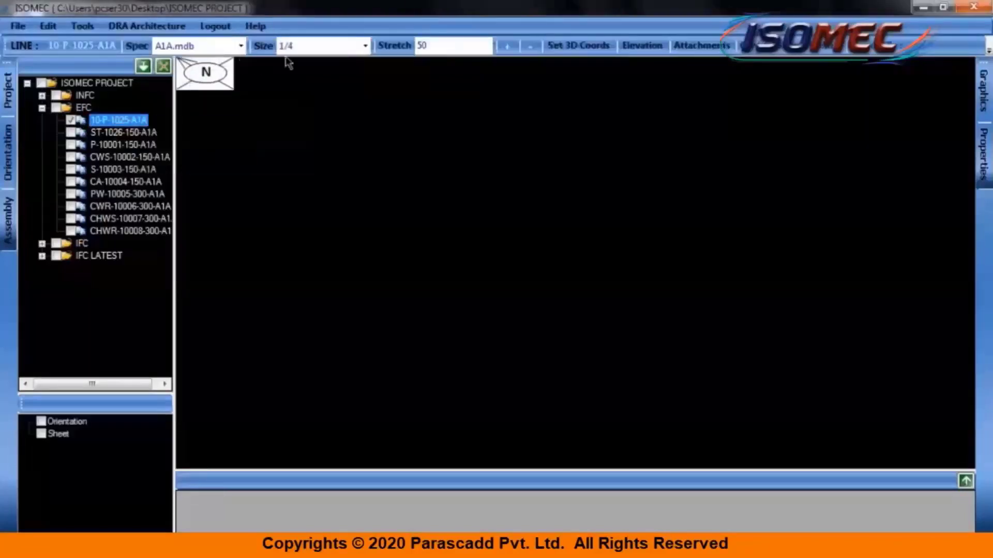
click(366, 46)
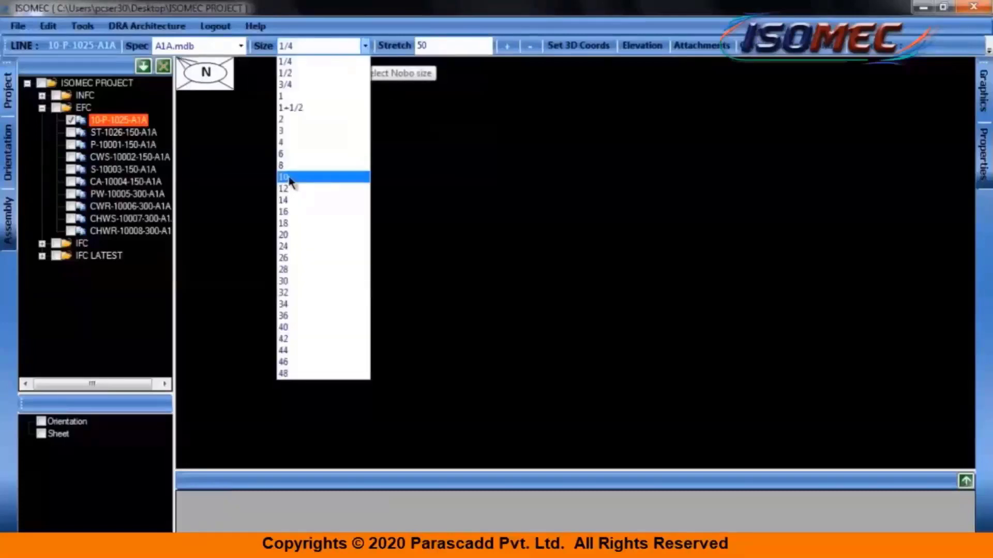
click(289, 178)
Route the size 10 main pipe through five bends, with a vertical drop after its first run and another before its last run.
right_click(356, 146)
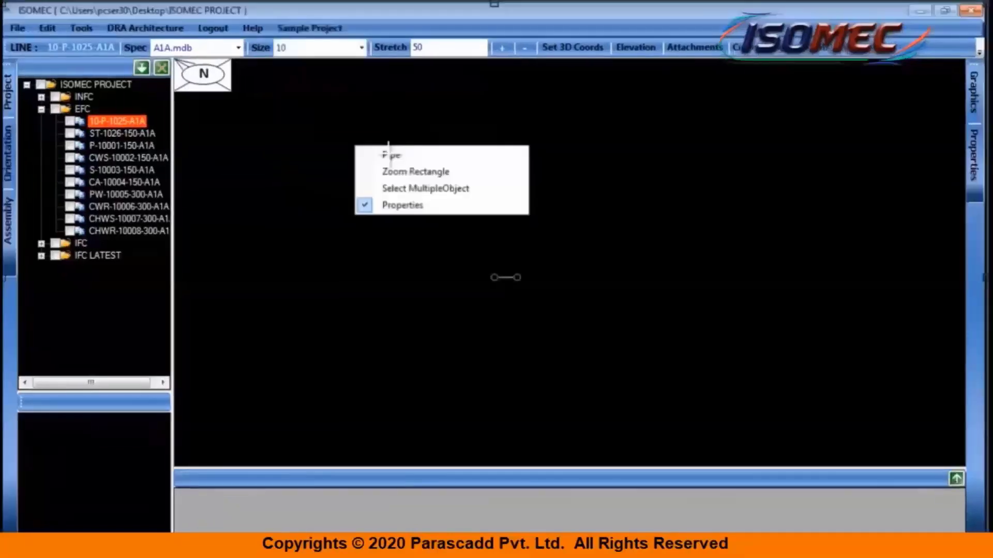
click(389, 154)
click(452, 193)
click(452, 321)
click(628, 419)
click(868, 288)
click(869, 352)
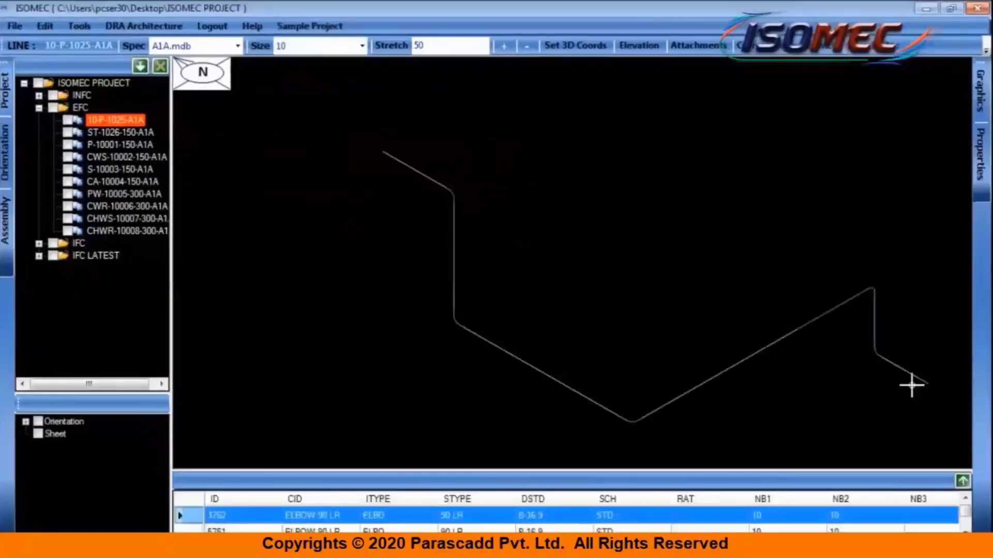
Route a size 10 branch vertically up from the middle of the main pipe's long rising run, with two bends towards its open end.
right_click(587, 167)
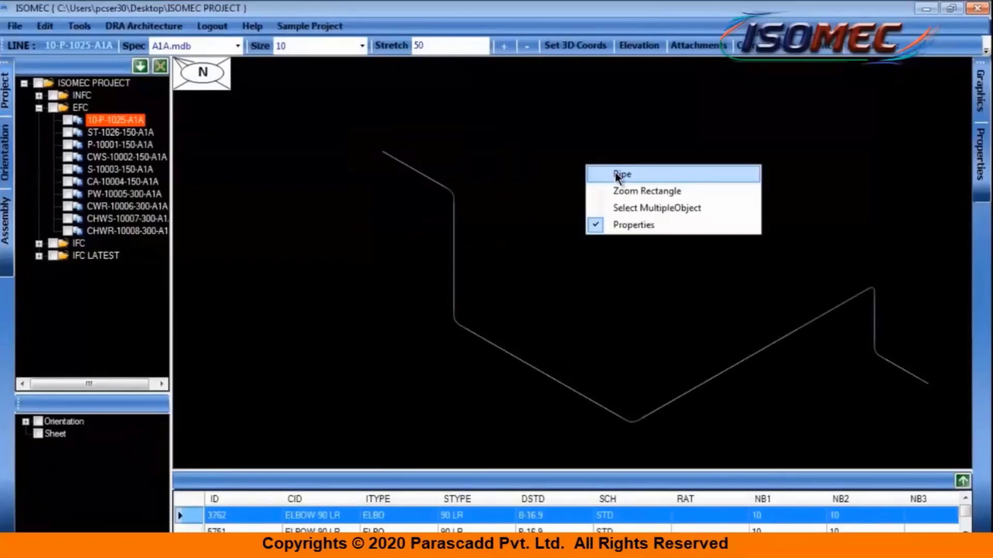
click(618, 176)
scroll(754, 356, up, 2)
click(754, 357)
scroll(753, 299, down, 2)
click(753, 195)
click(665, 146)
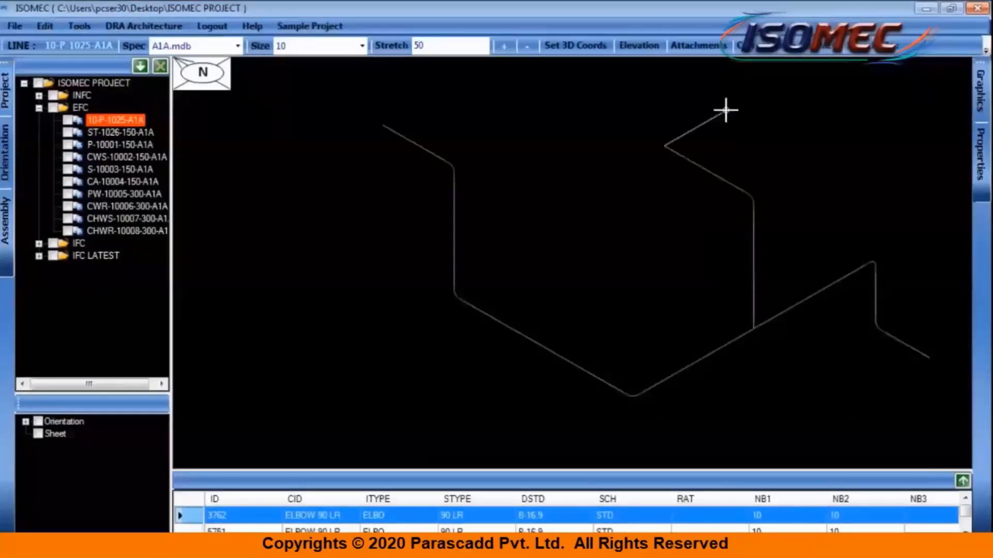
click(726, 110)
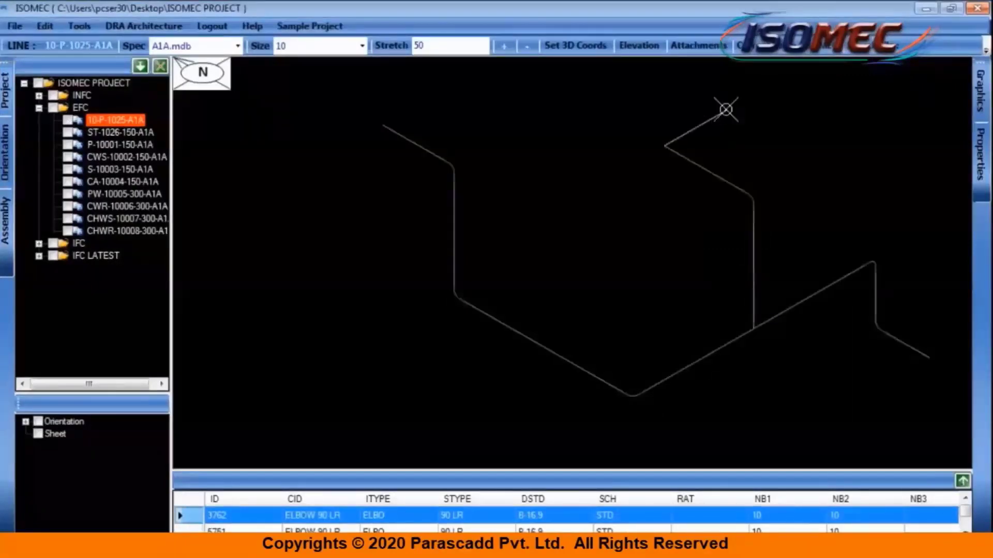
Set the nominal size to 6 and route a branch pipe down from the main pipe's lower descending run, turning at its foot.
click(362, 45)
click(289, 154)
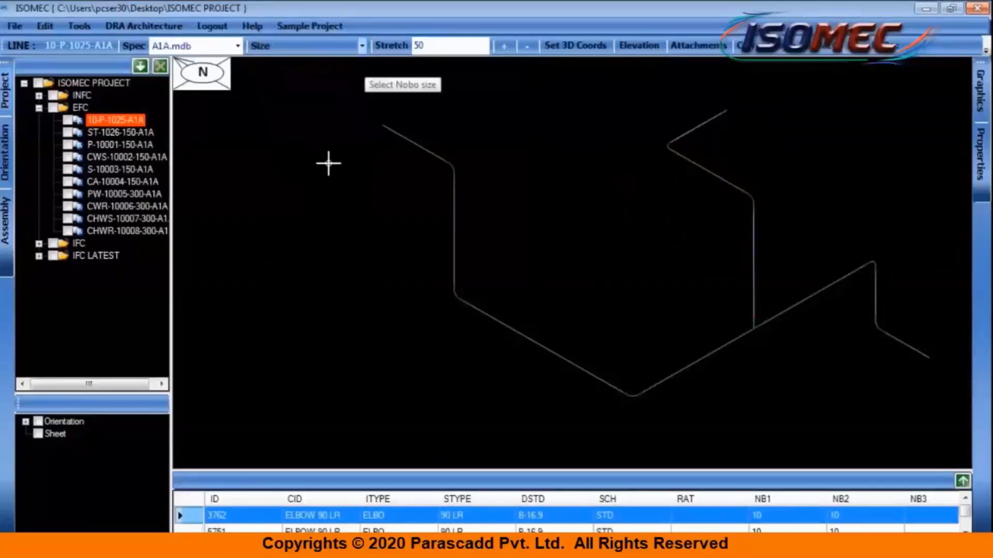
right_click(329, 163)
click(361, 174)
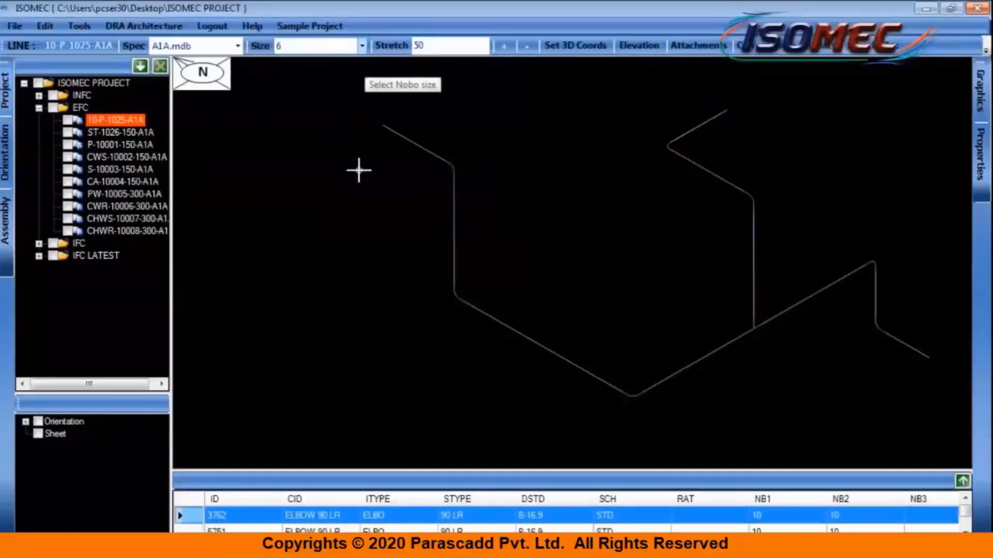
click(539, 345)
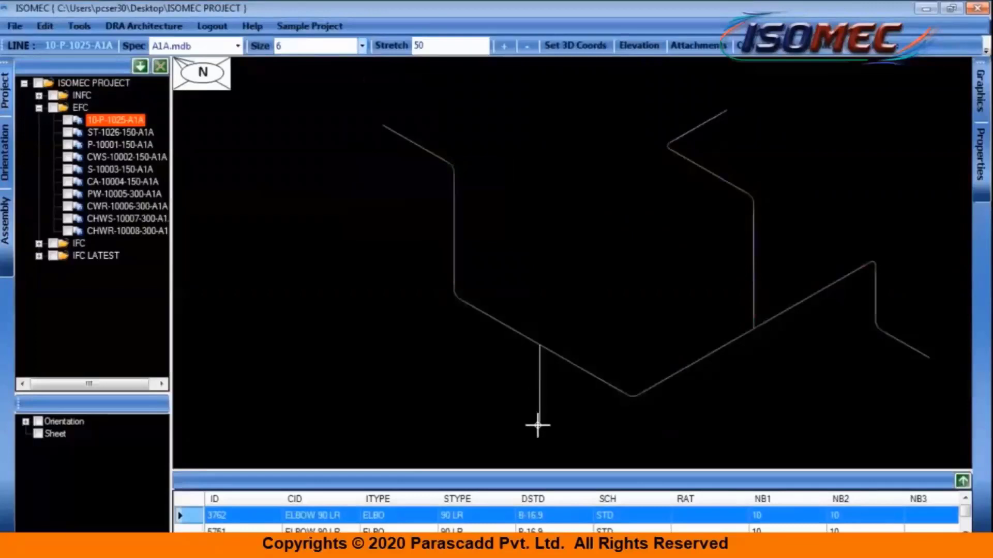
click(478, 439)
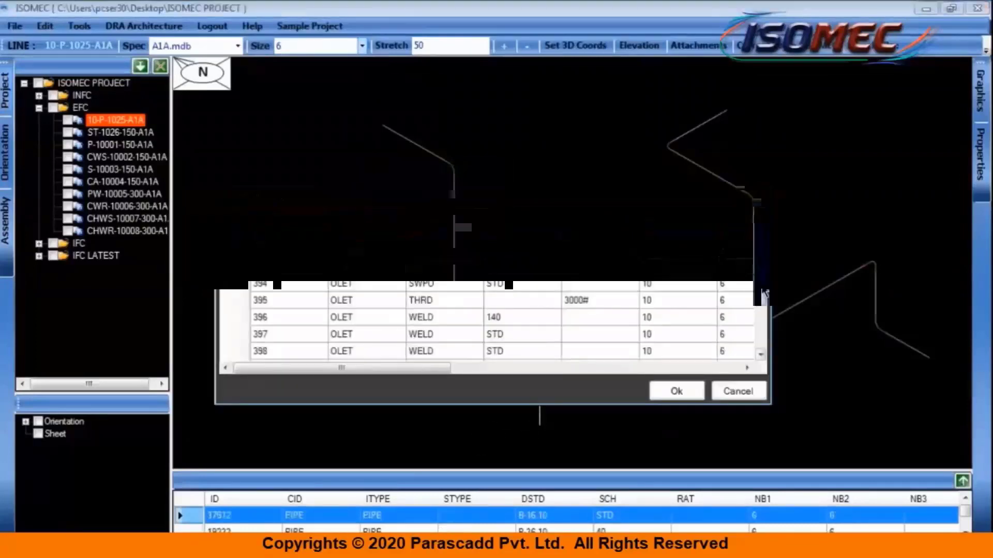
Choose the STD reducing tee (TEE, REDU, 10 x 6) as the connection for the size 6 branch.
drag(764, 295, 764, 336)
click(423, 335)
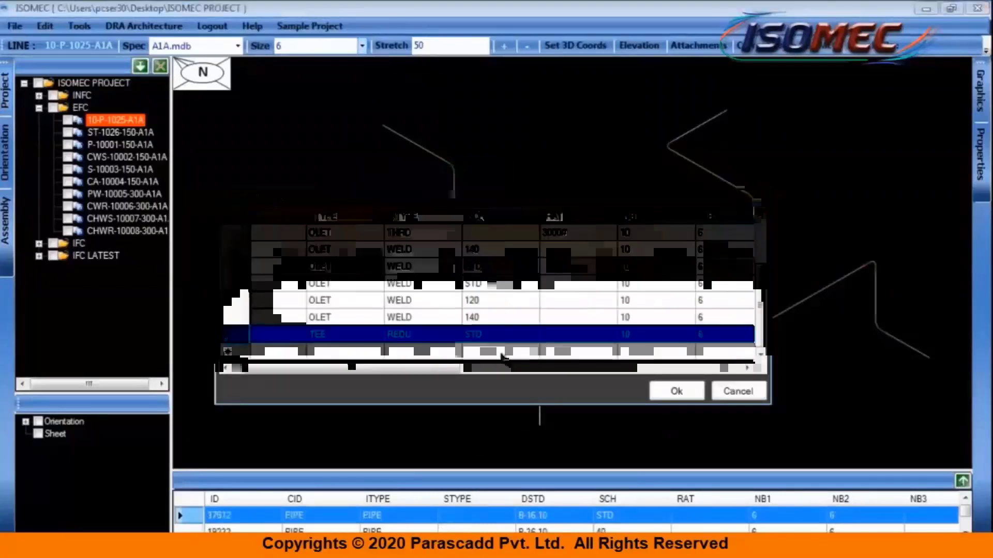
click(662, 392)
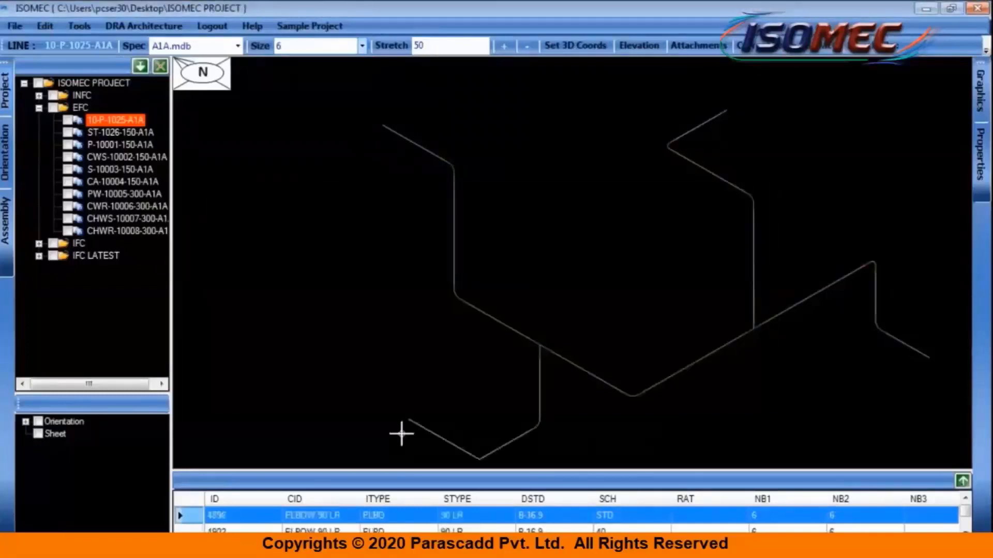
Place a weld neck flange (FLNG_WNK) on the open end of the main pipe's first run.
click(6, 166)
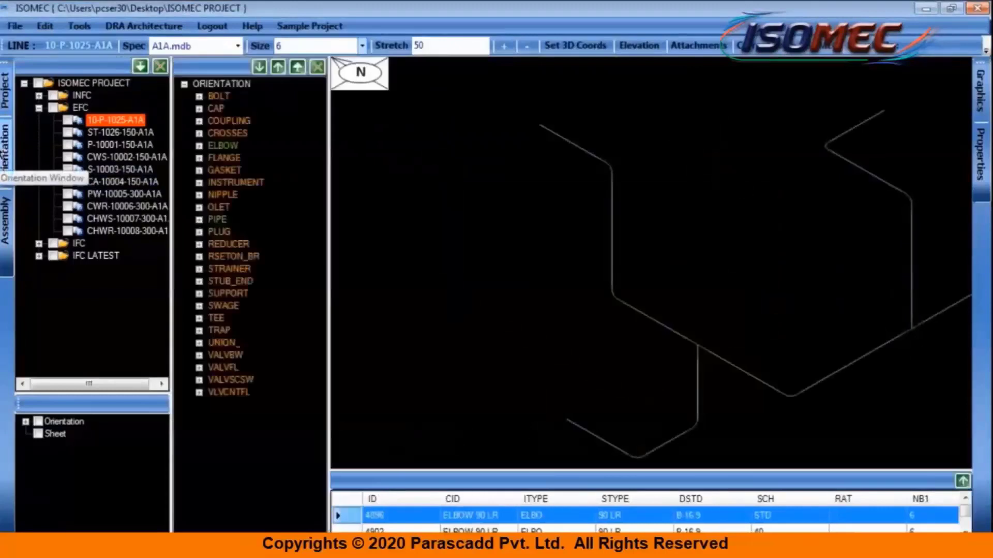
click(297, 66)
click(199, 157)
click(246, 244)
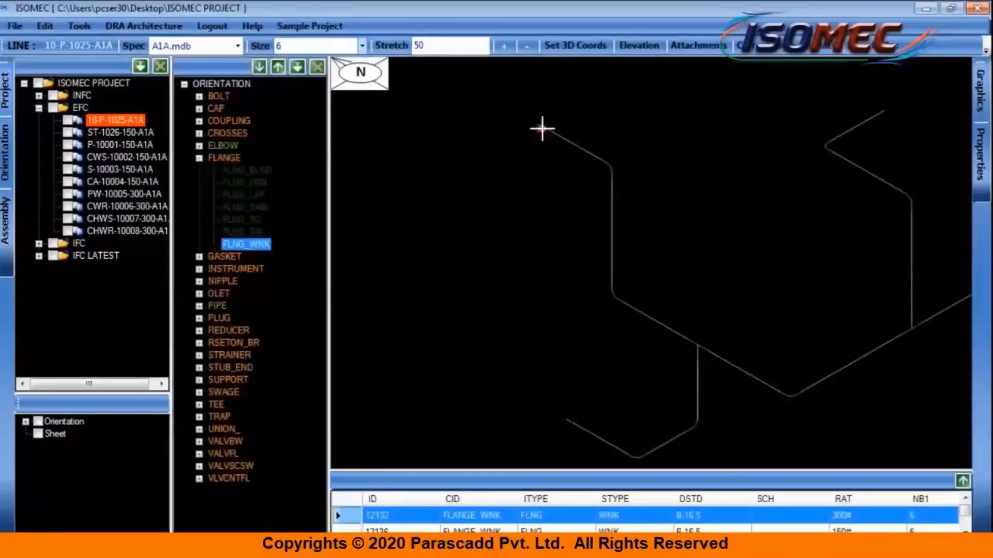
click(542, 129)
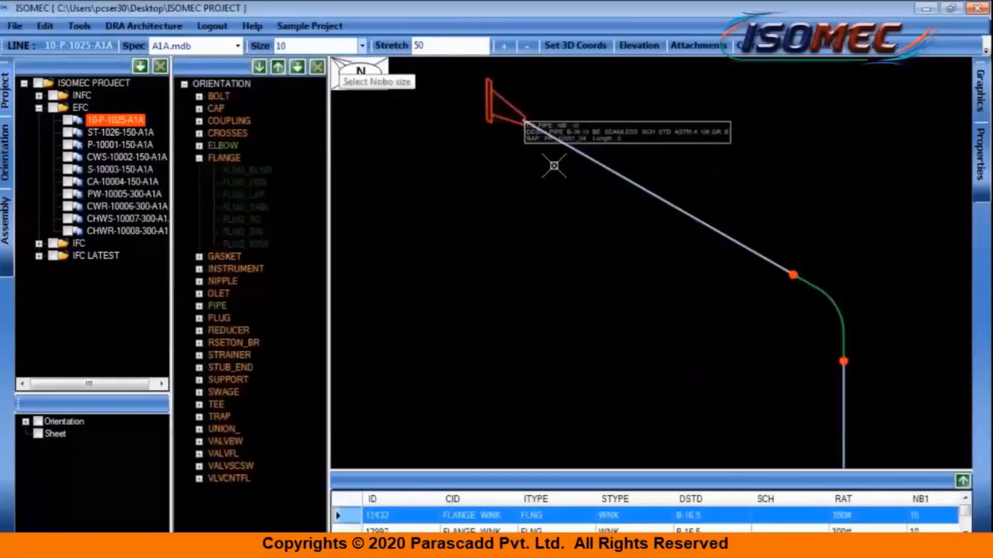
Insert a weld neck flange in the main pipe's last run, choosing the 150# FLANGE WNK as its mating flange.
scroll(548, 259, down, 5)
scroll(778, 294, up, 7)
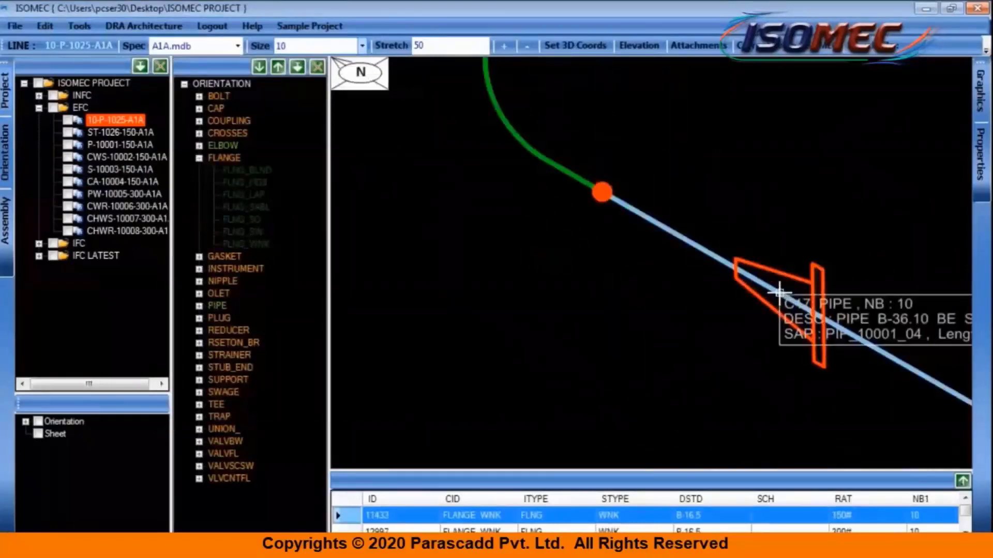
click(778, 293)
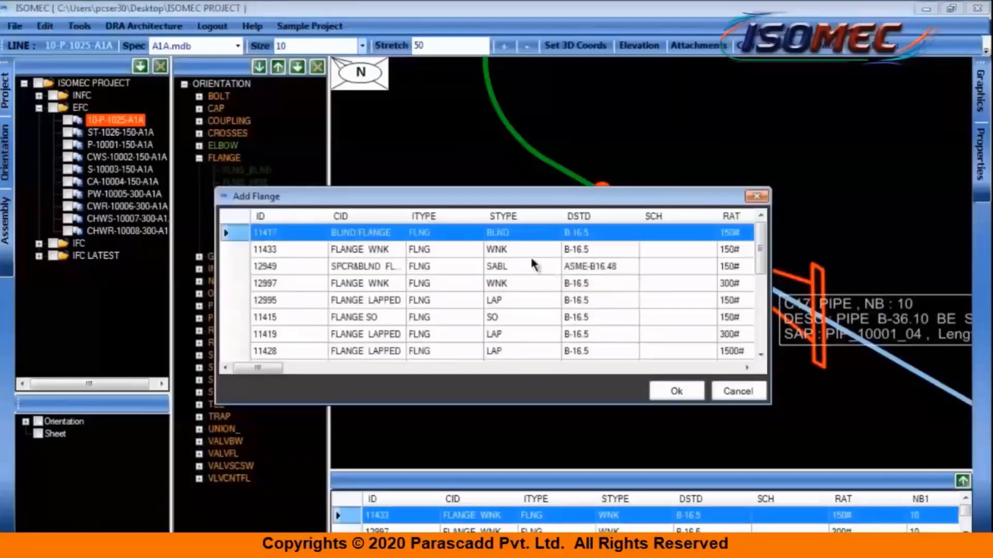
click(533, 249)
click(676, 391)
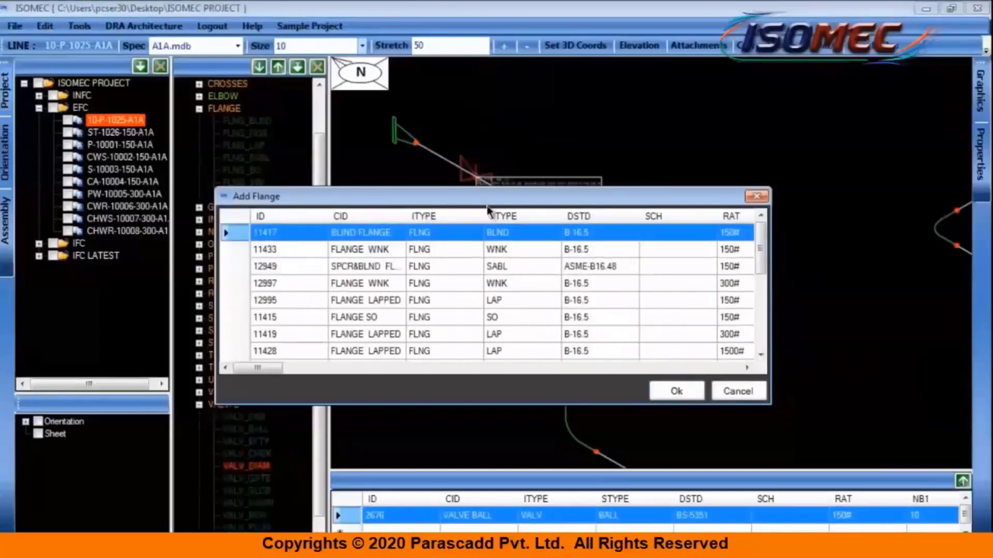
Choose 150# FLANGE WNK for both flanges of the ball valve in the main pipe's first run.
click(514, 248)
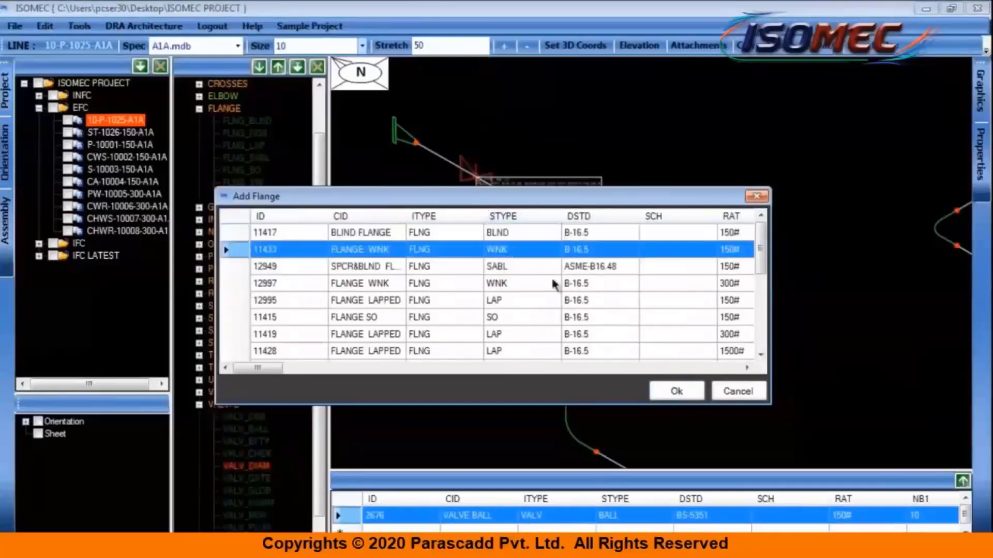
click(668, 391)
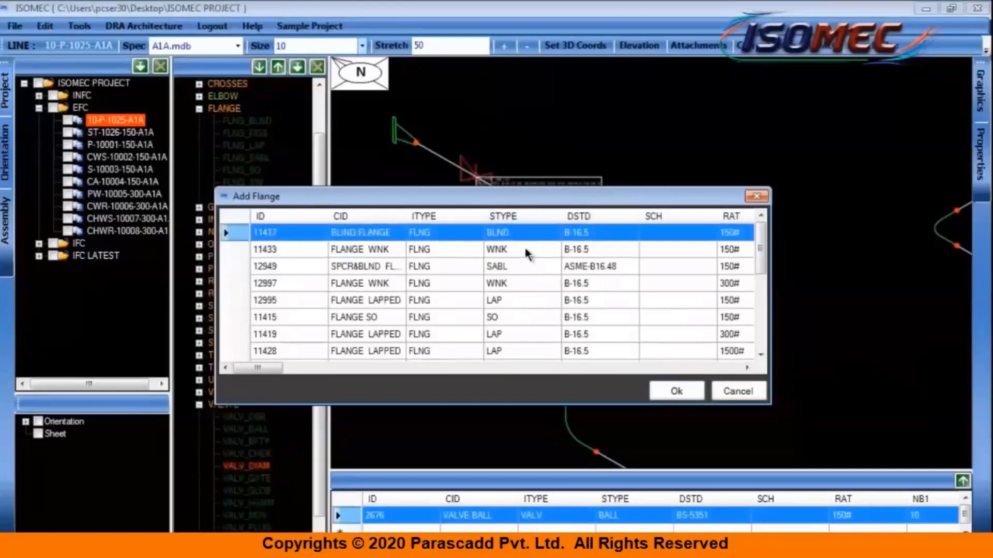
click(525, 252)
click(676, 391)
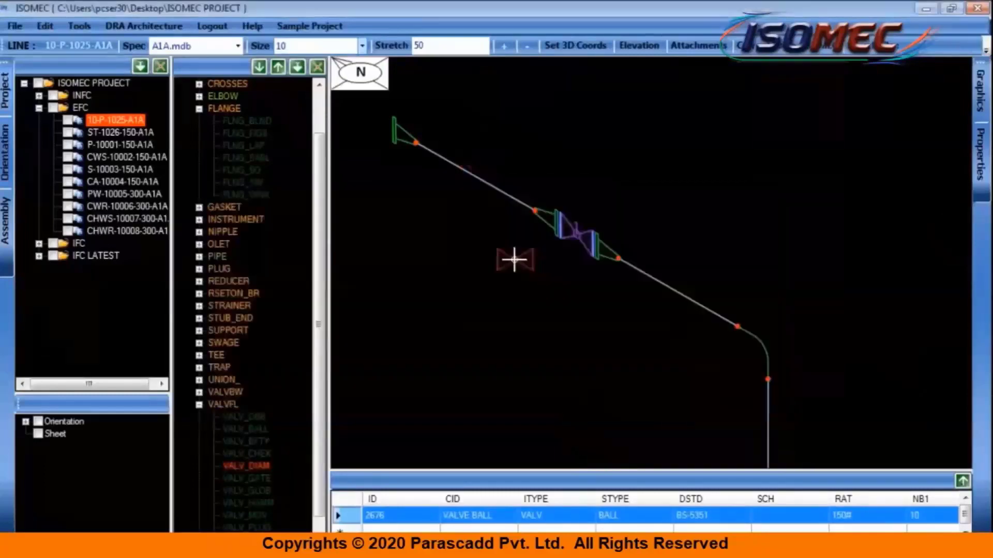
Set the nominal size to 6 and insert a VALV_BALL valve in the upward branch's end run, choosing 150# FLANGE WNK as its flange.
click(362, 46)
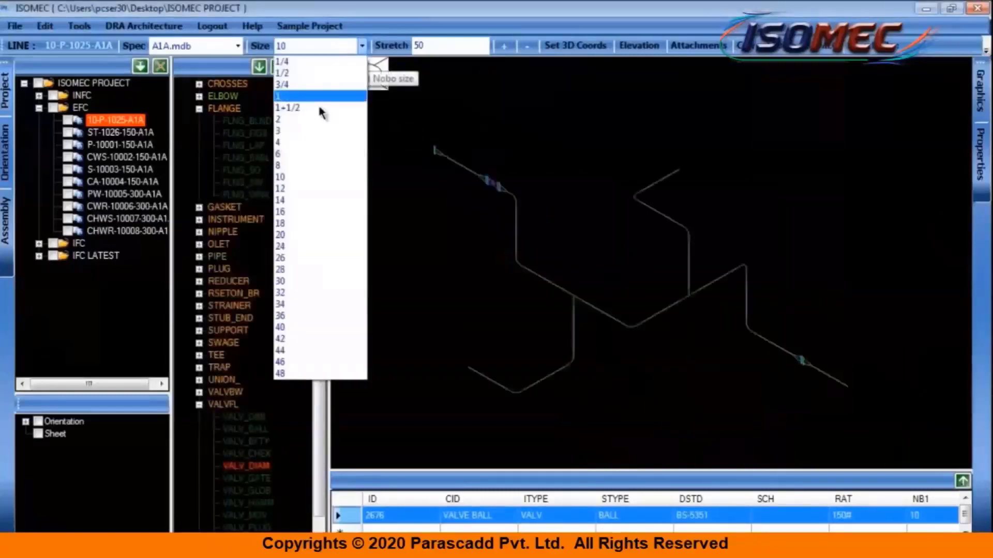
click(311, 154)
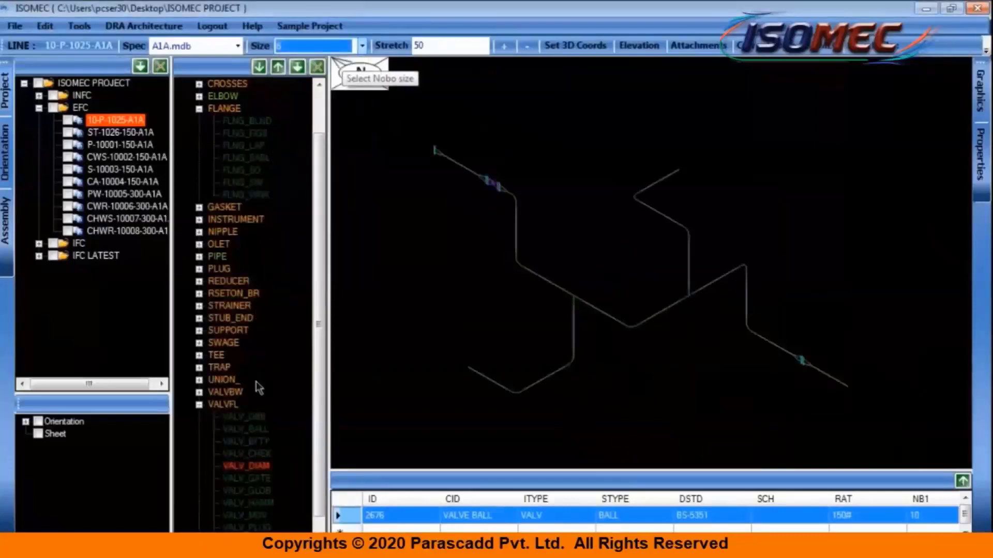
click(259, 429)
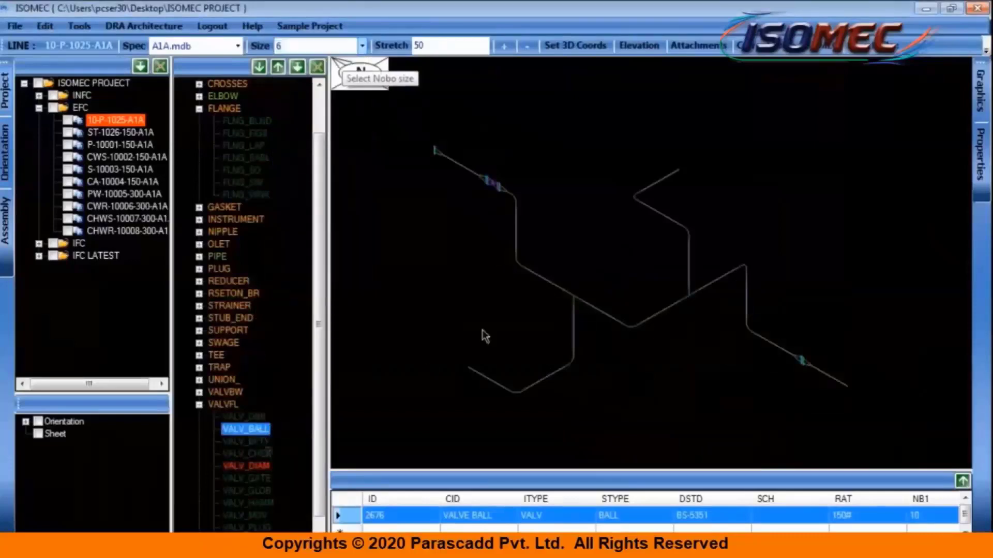
scroll(662, 189, up, 5)
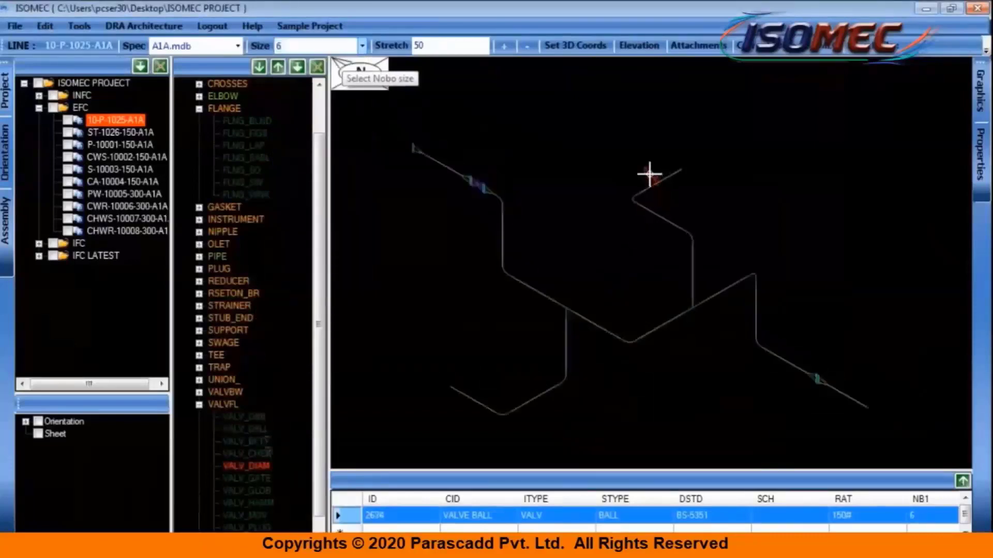
click(662, 182)
click(556, 248)
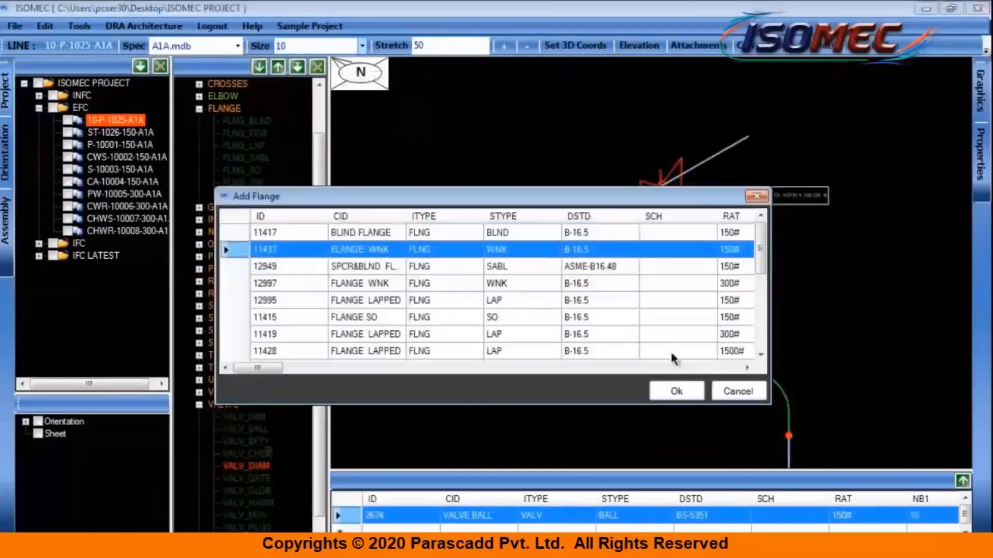
click(676, 391)
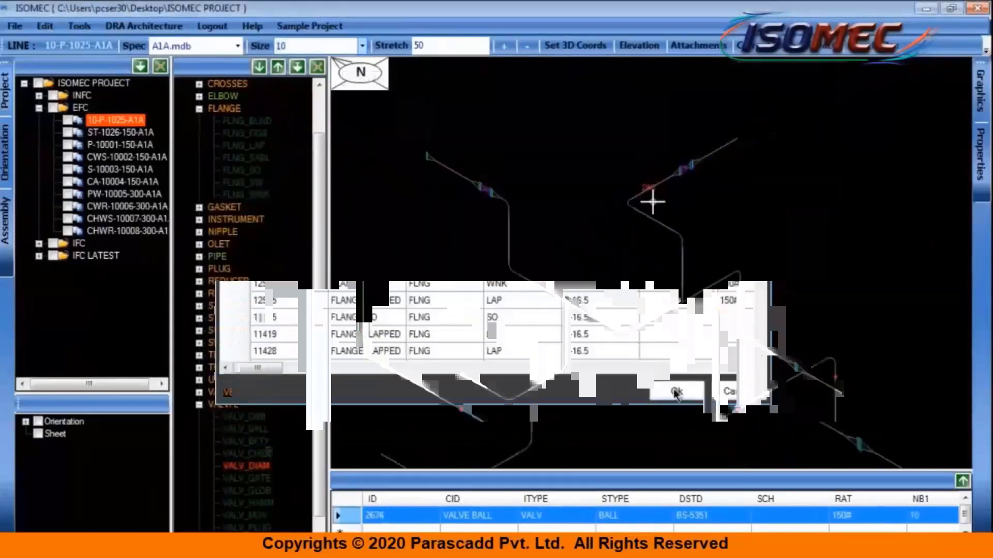
Set the nominal size to 6 and insert a weld neck flange (FLNG_WNK) with a mating FLANGE WNK in the downward branch's middle run.
click(361, 46)
click(282, 206)
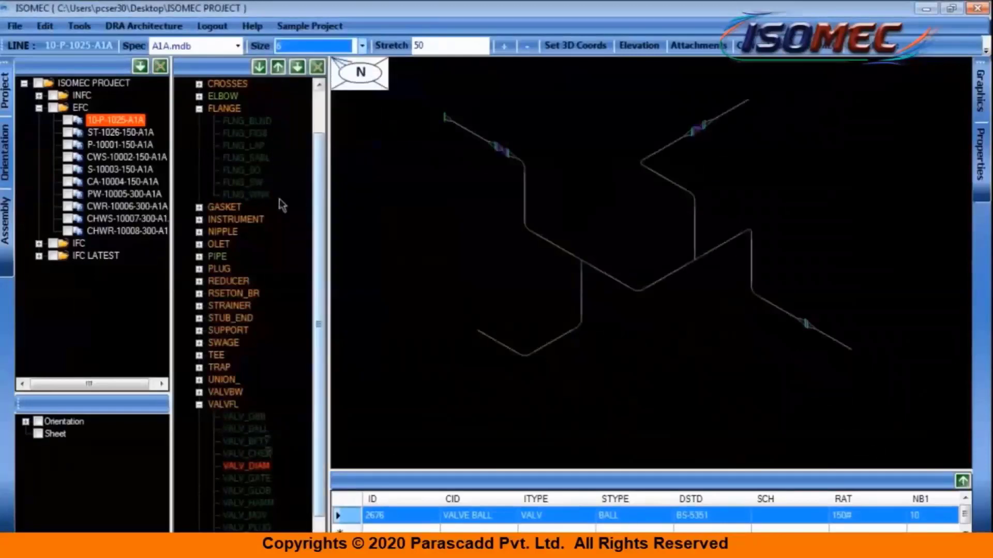
click(257, 199)
scroll(538, 348, up, 5)
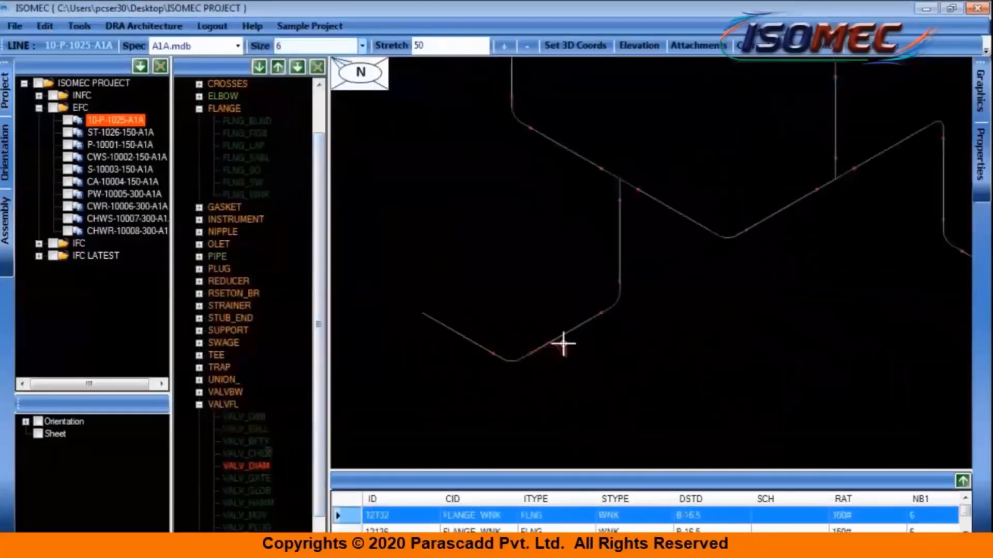
click(465, 378)
click(475, 263)
click(677, 392)
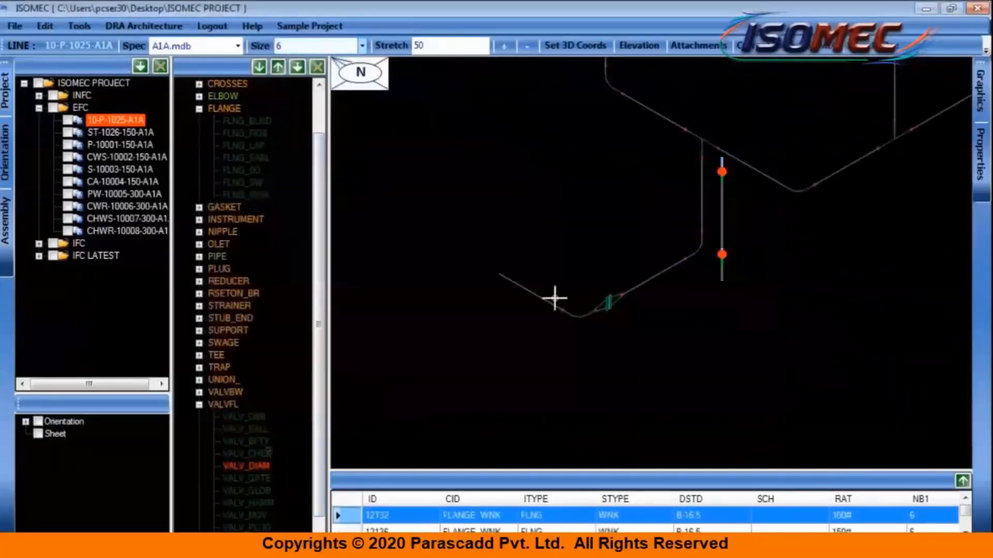
Place a weld neck flange (FLNG_WNK) on the open end of the downward branch.
click(258, 195)
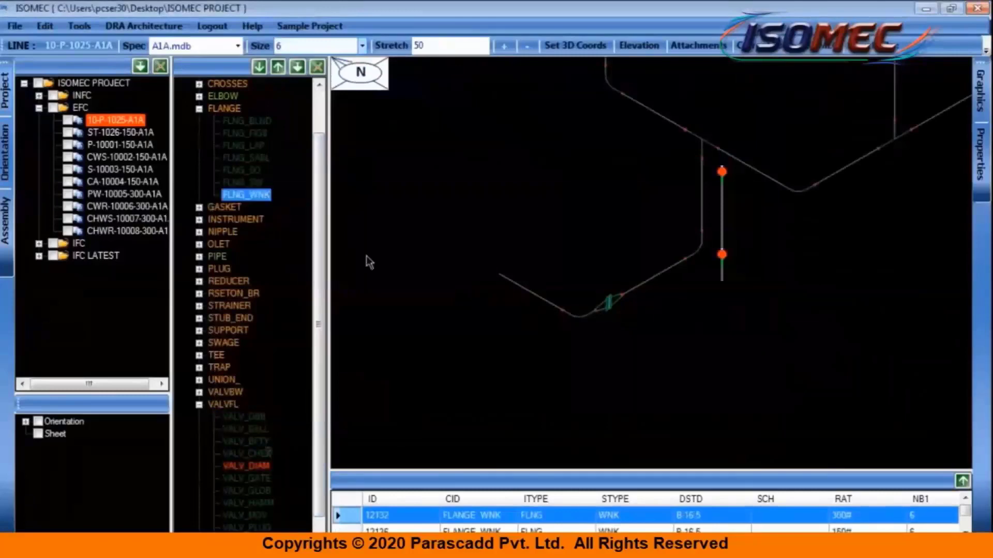
scroll(483, 281, up, 3)
scroll(520, 270, up, 3)
click(520, 263)
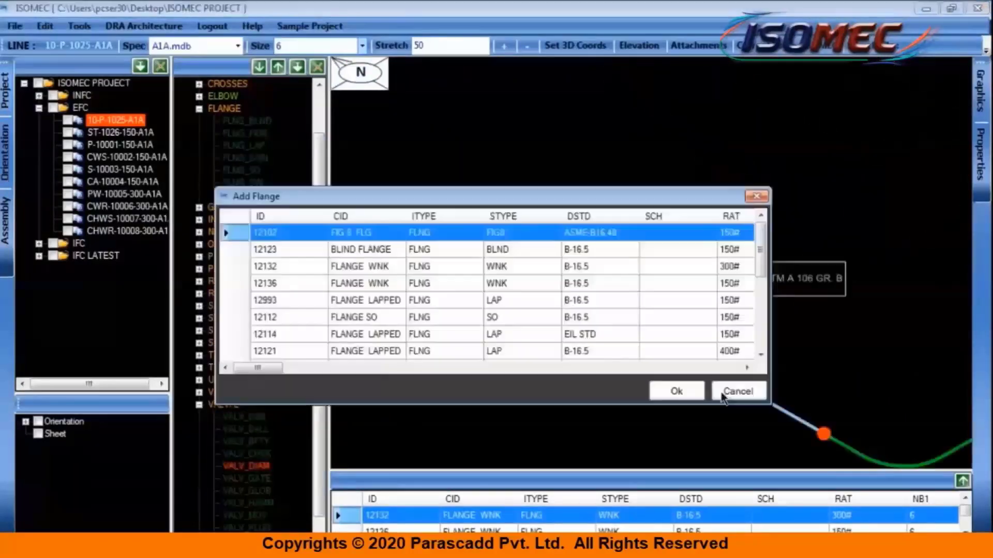
click(475, 265)
click(677, 391)
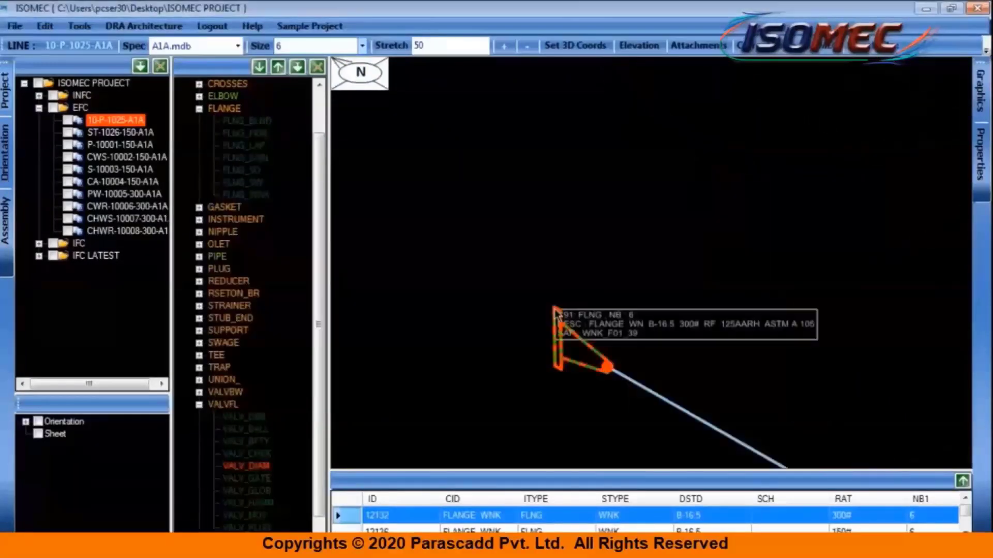
Add a nozzle to the downward branch's end flange with equipment tag number T-102 and nozzle number N40.
right_click(558, 316)
mouse_move(599, 319)
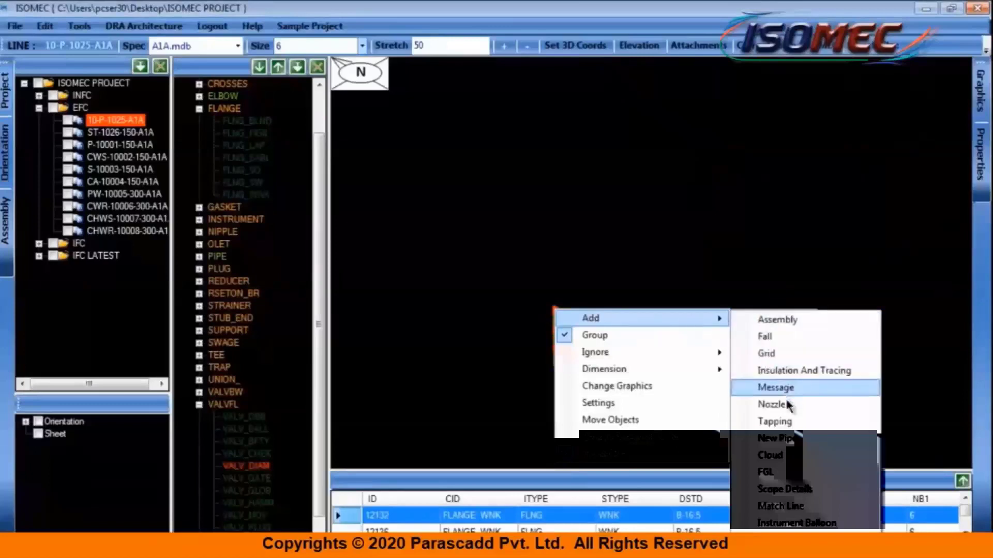
click(773, 404)
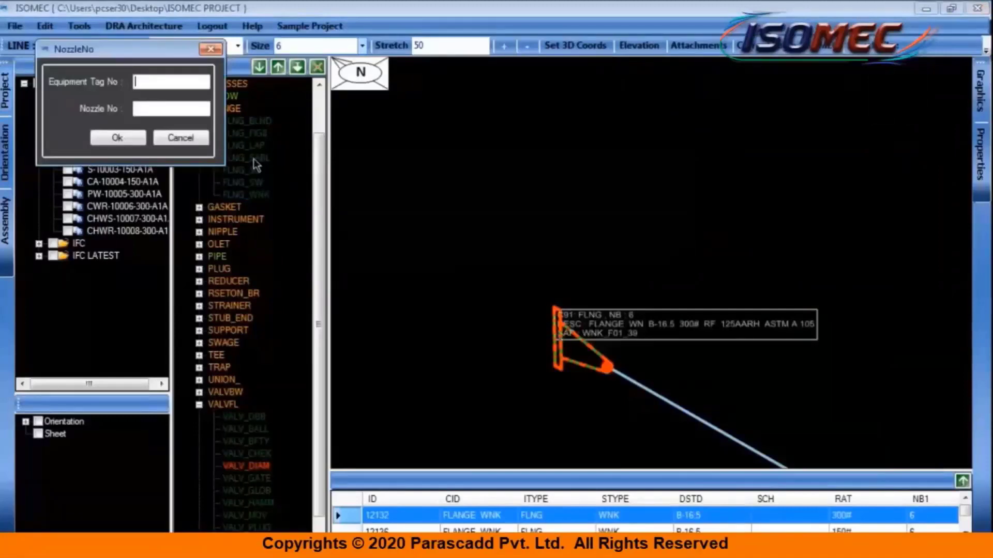
text(T-102)
key(Tab)
text(N40)
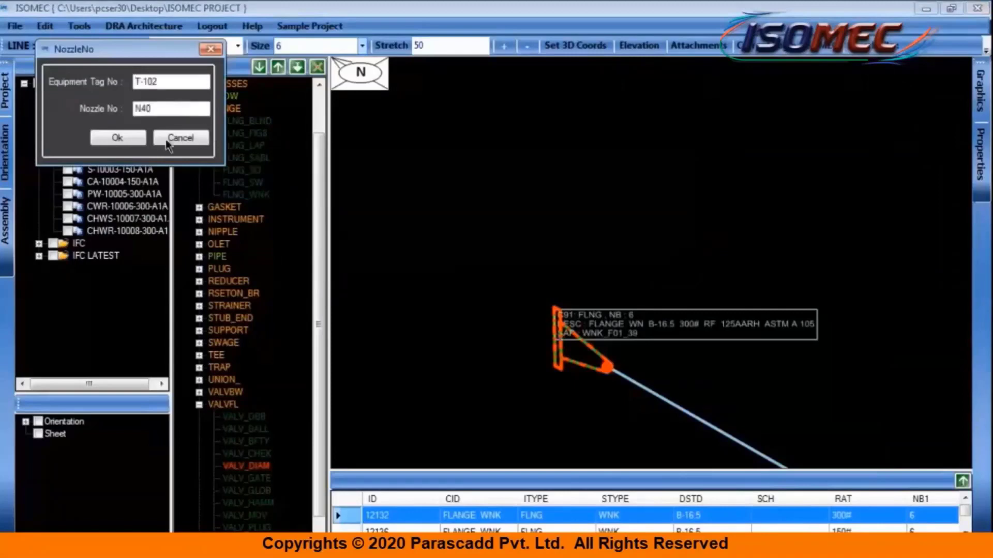
click(118, 138)
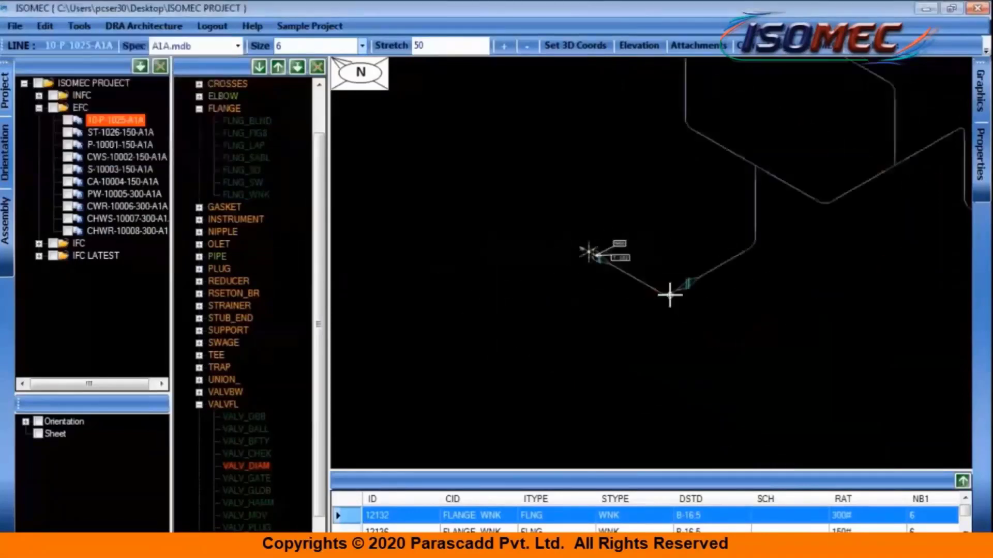
Add a nozzle to the end flange of the main pipe's first run with equipment tag number T-103 and nozzle number N15.
right_click(441, 177)
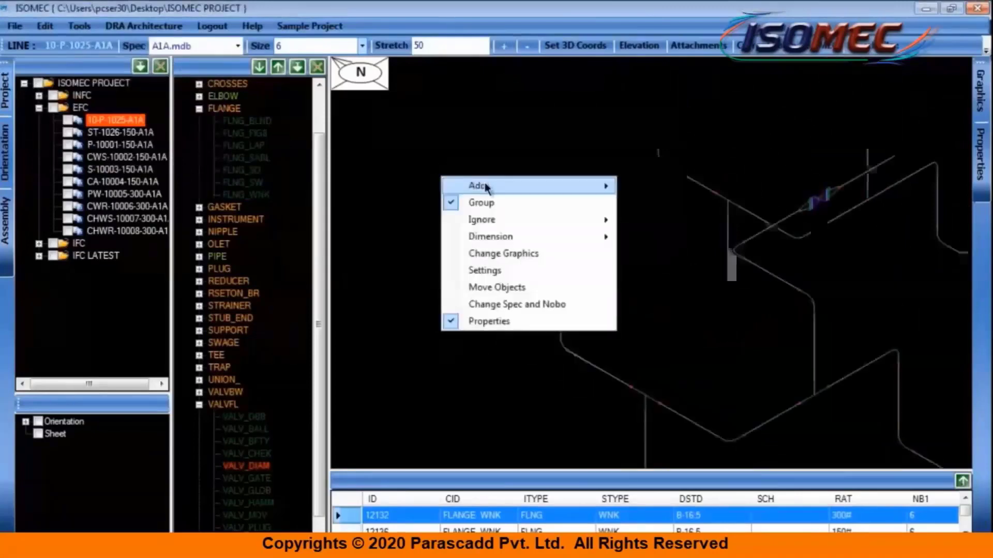
mouse_move(517, 186)
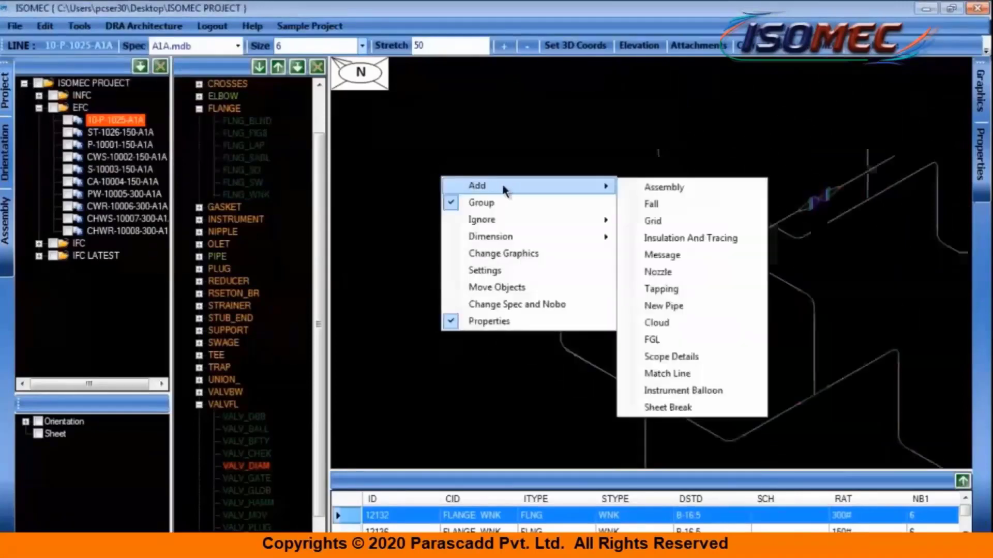
click(667, 274)
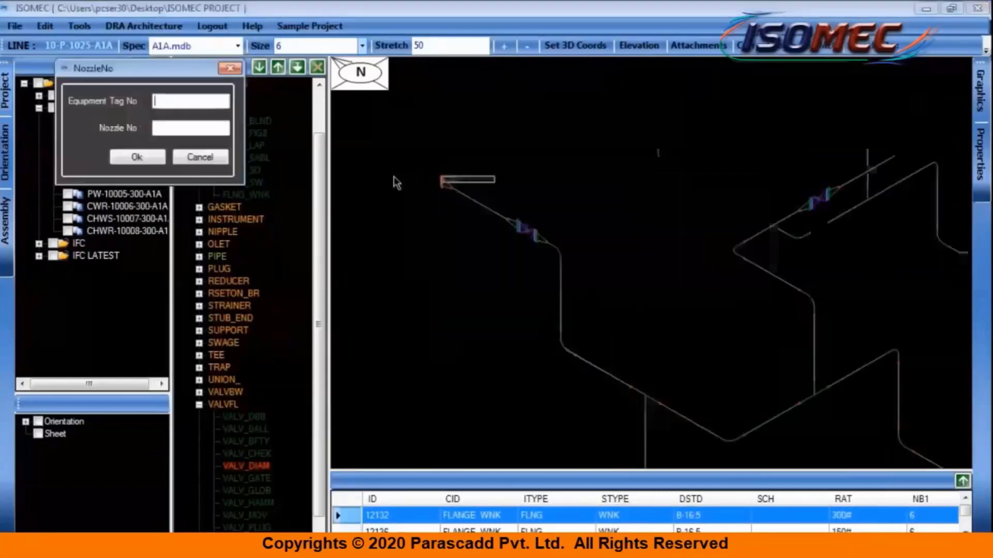
text(T-103)
key(Tab)
text(N15)
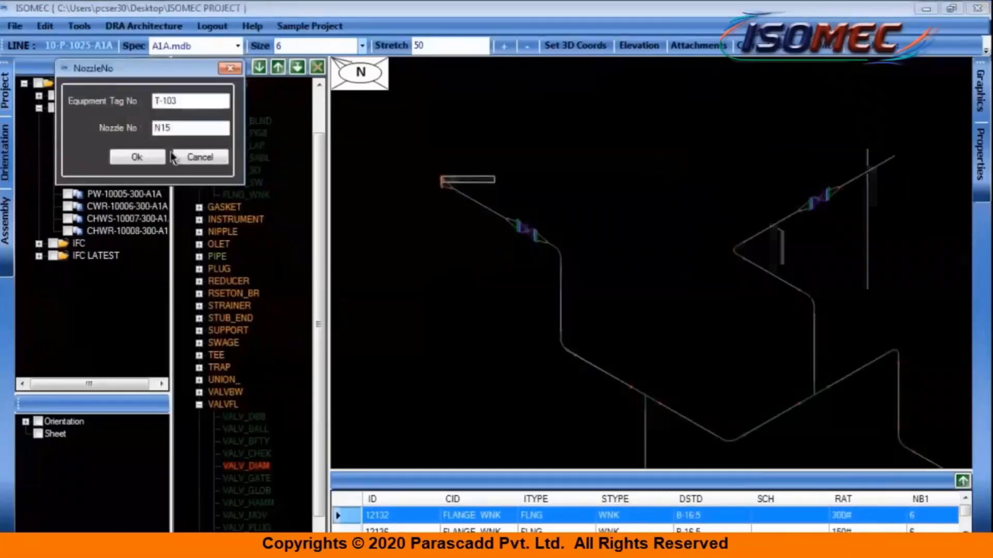
click(147, 163)
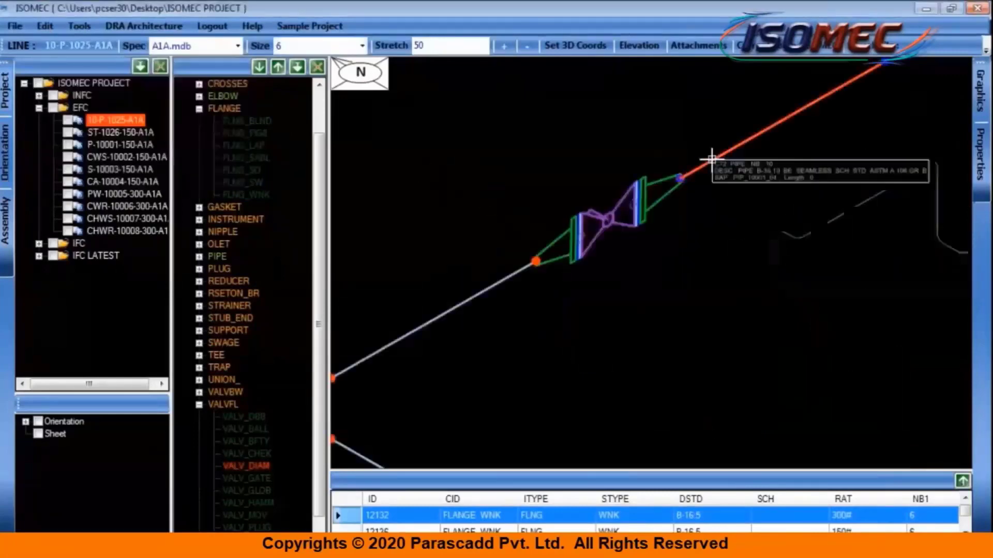
Mark the pipe beyond the upward branch's ball valve and the valve's outer weld neck flange as ignored.
right_click(711, 159)
mouse_move(752, 220)
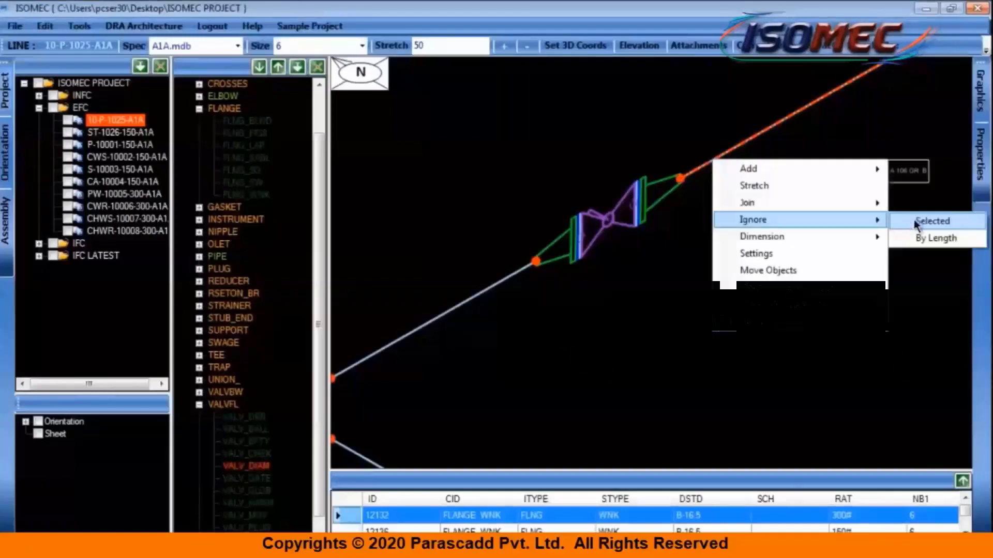
click(940, 223)
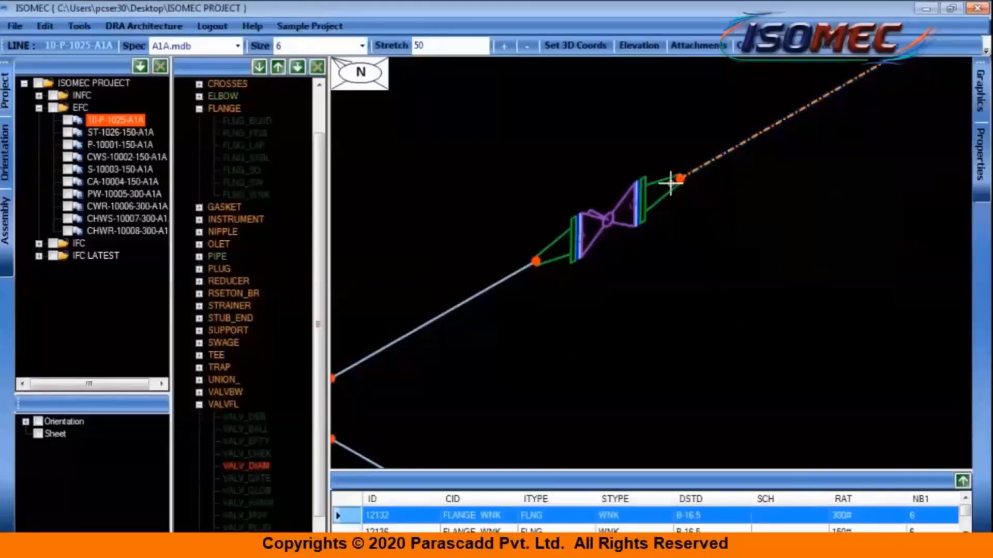
scroll(671, 183, up, 5)
right_click(650, 218)
mouse_move(713, 261)
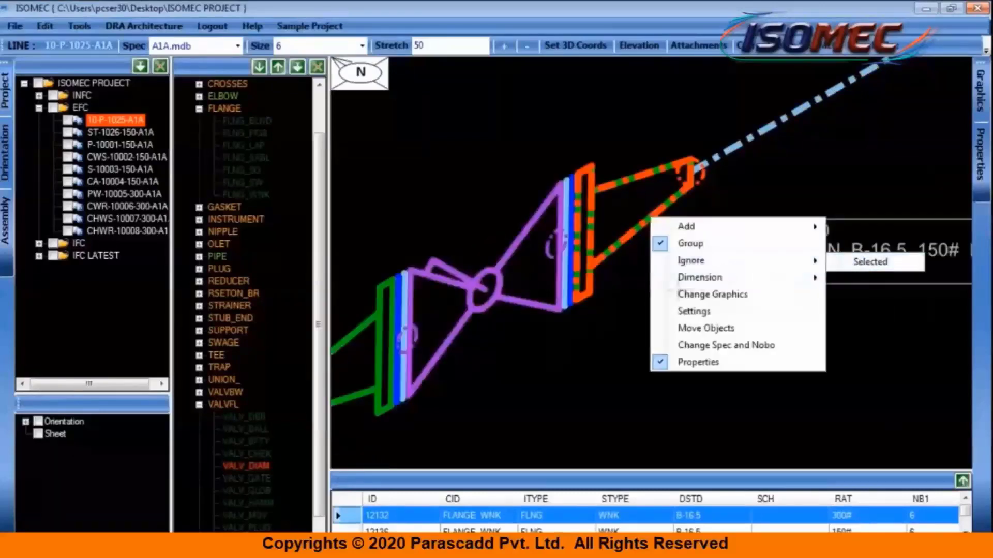
click(649, 309)
scroll(632, 190, down, 3)
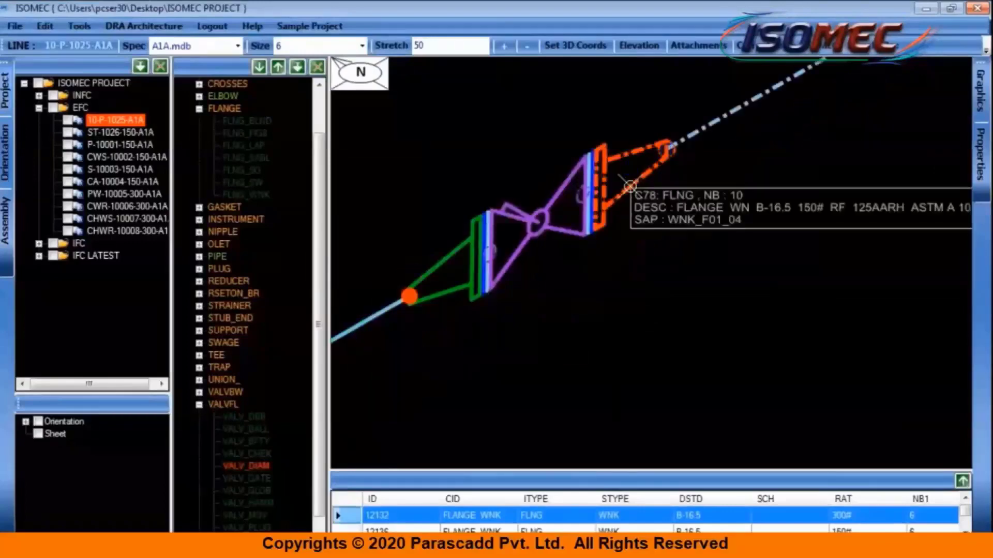
Add the message "CONT.ON 10-P-1026-A1A" to the ignored flange, with enclosure type None and its position at the start point.
right_click(632, 191)
mouse_move(667, 199)
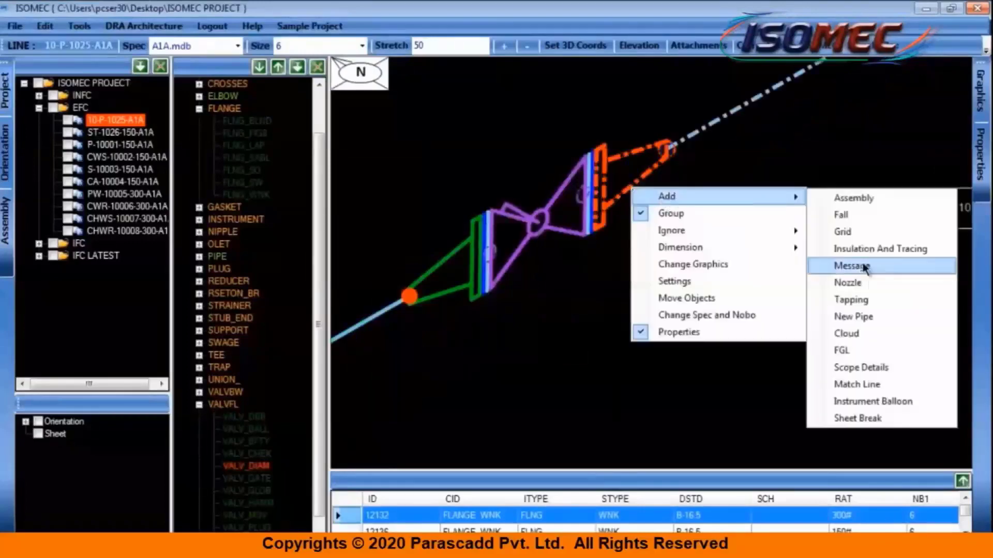
click(848, 272)
click(775, 295)
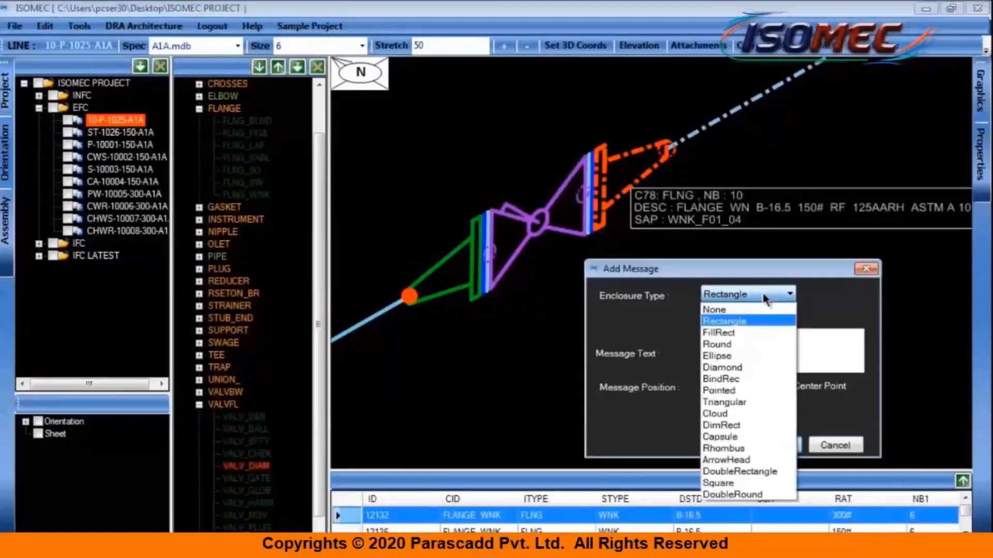
click(737, 310)
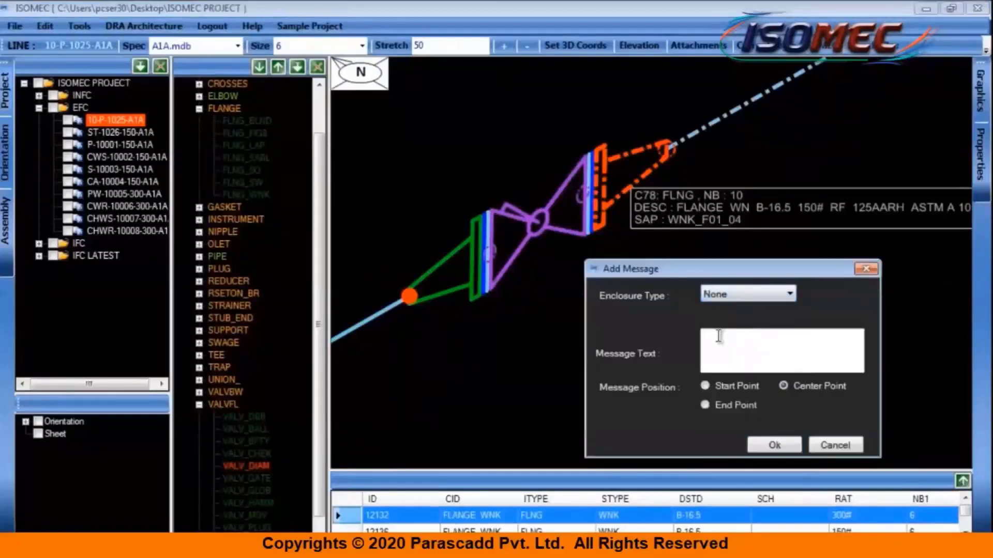
text(CONT.ON 10-P-1026-A1A)
click(726, 386)
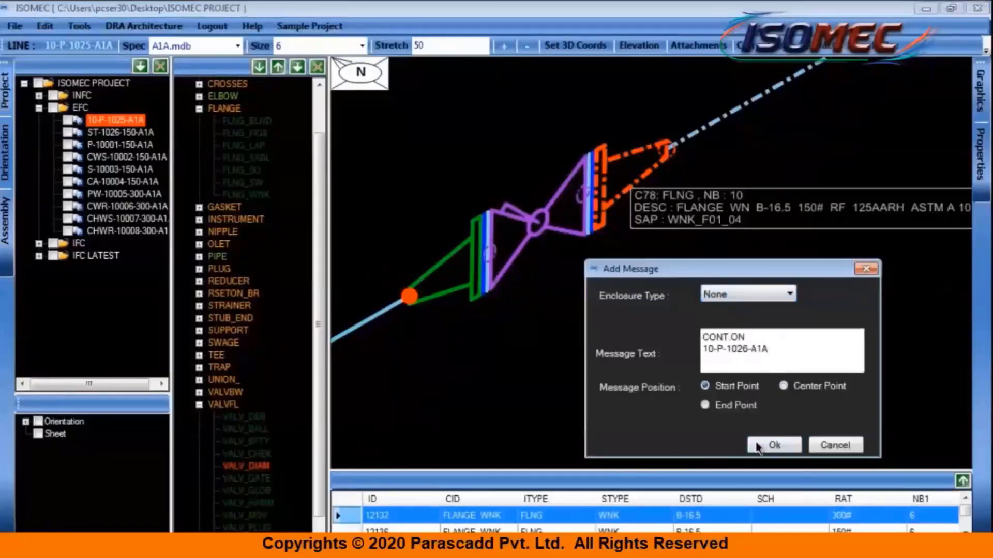
click(757, 448)
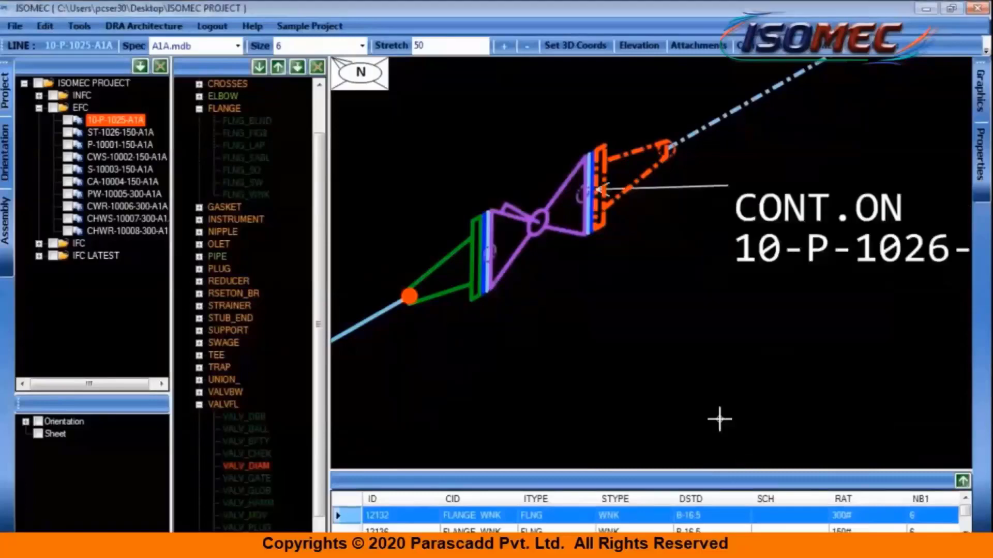
Delete the pipe segment beyond the flange pair in the main pipe's last run.
scroll(681, 344, down, 2)
scroll(682, 344, down, 3)
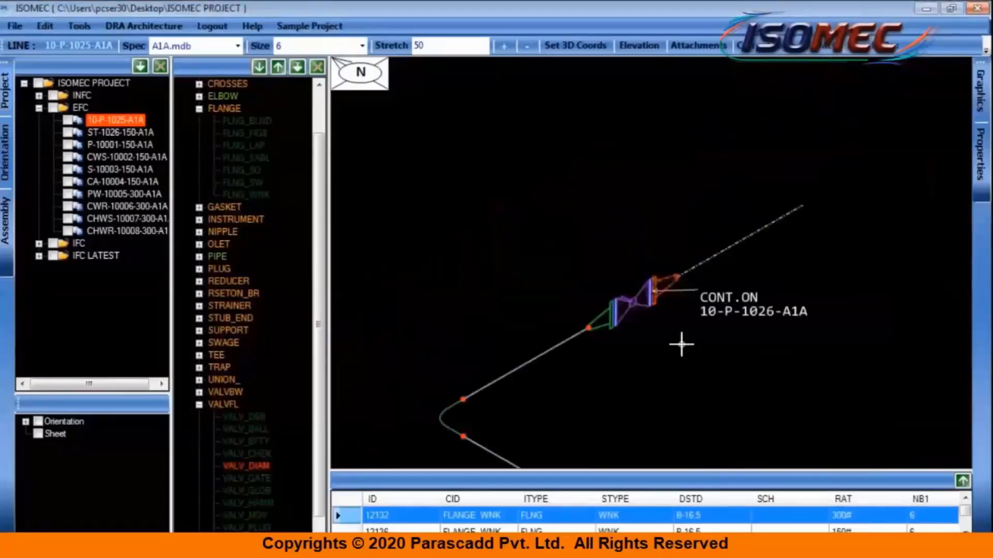
scroll(681, 344, up, 1)
middle_drag(691, 339, 705, 308)
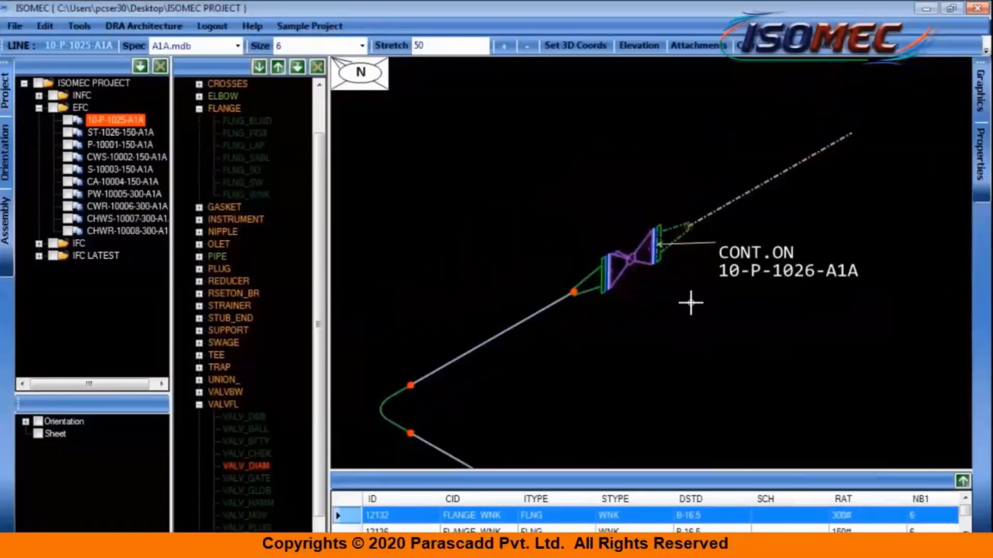
scroll(689, 303, down, 2)
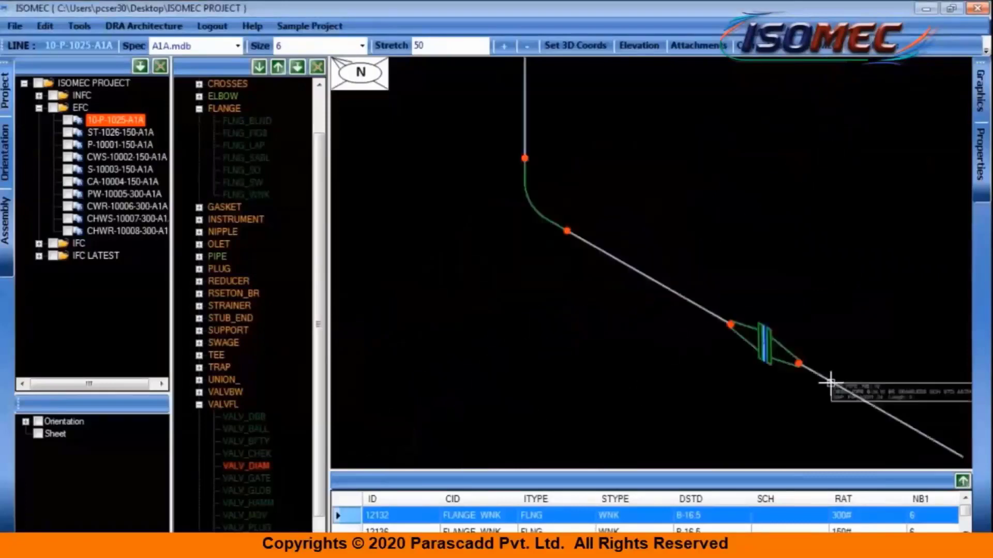
click(830, 382)
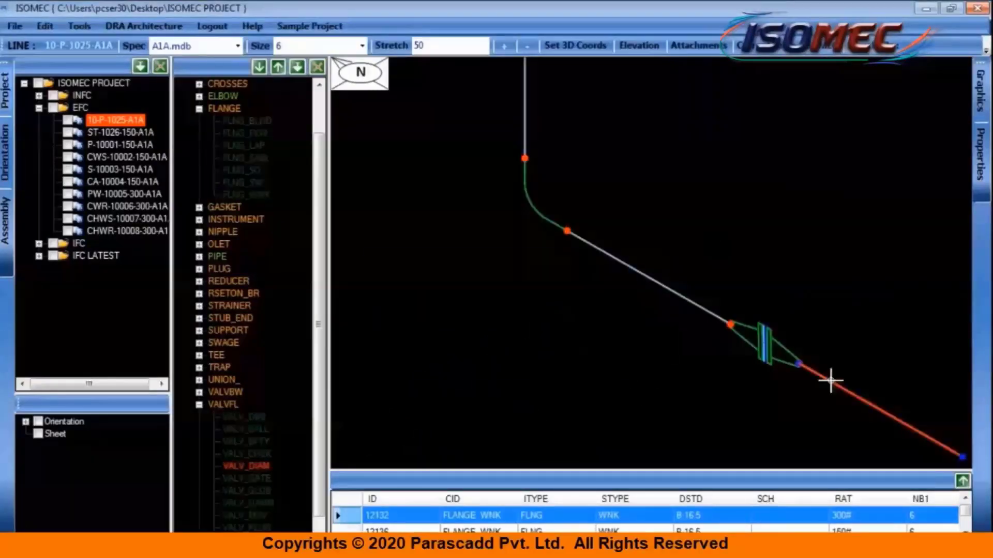
key(Delete)
key(Return)
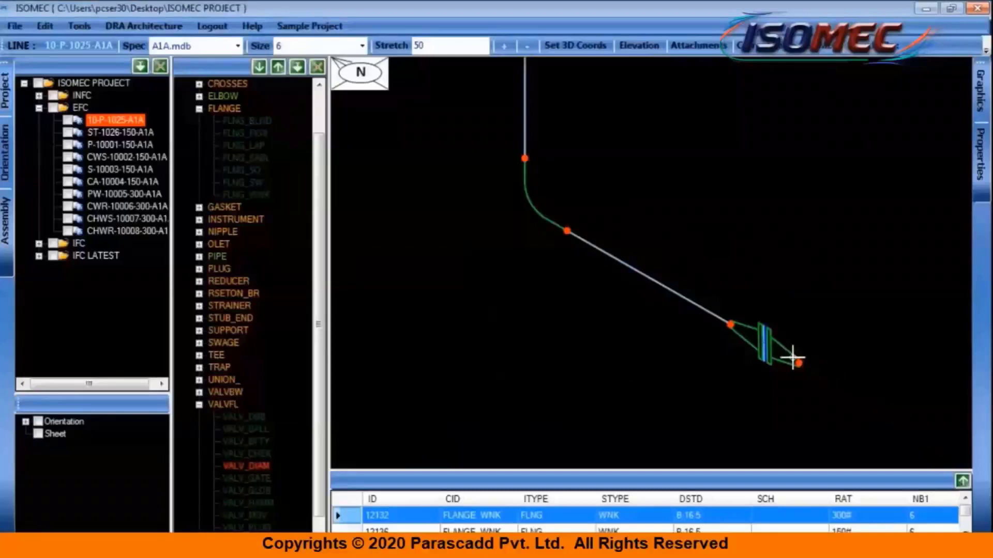
Ignore the main pipe's last flange and add the message "CONT. ON 10-P-1027-A1A" at its start point, without an enclosure.
scroll(793, 358, up, 2)
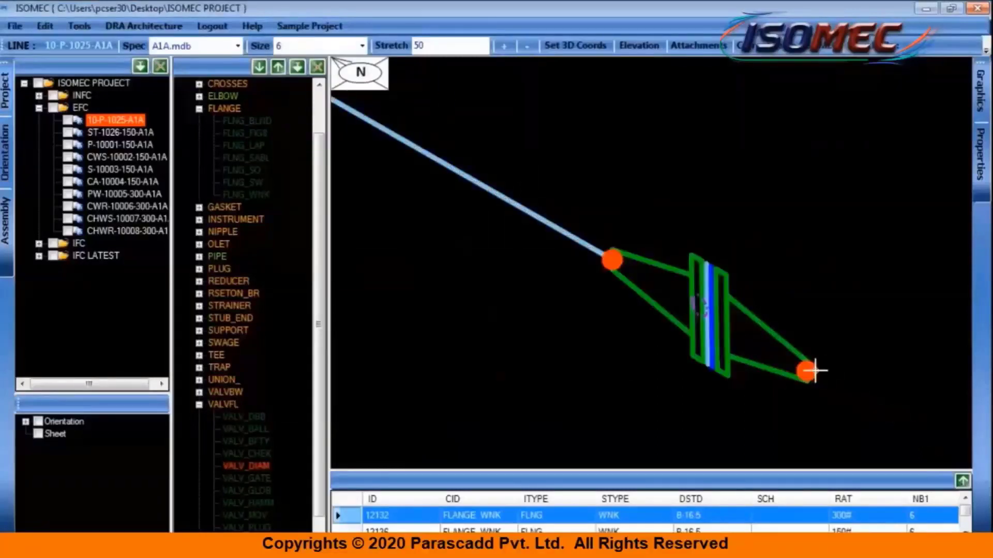
right_click(769, 371)
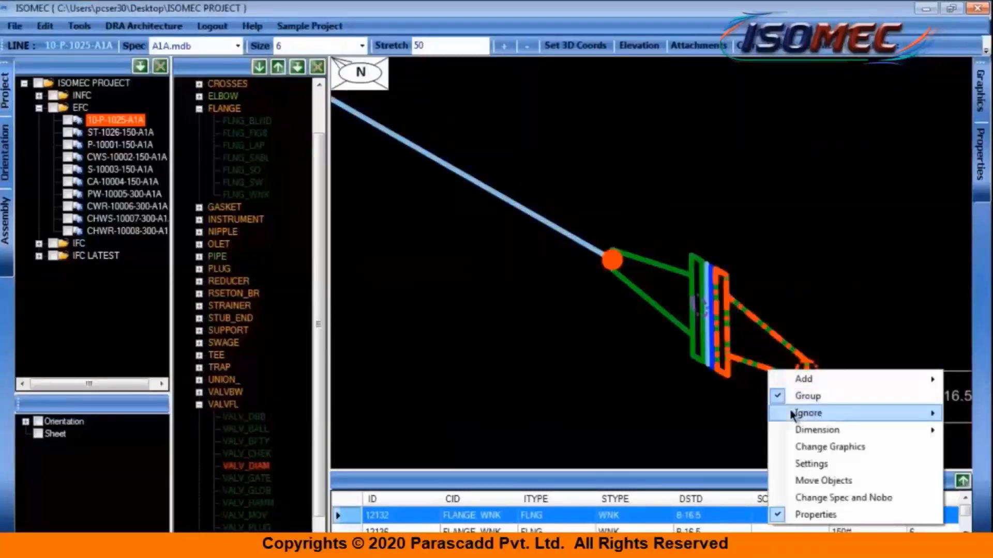
mouse_move(804, 379)
click(654, 401)
click(456, 280)
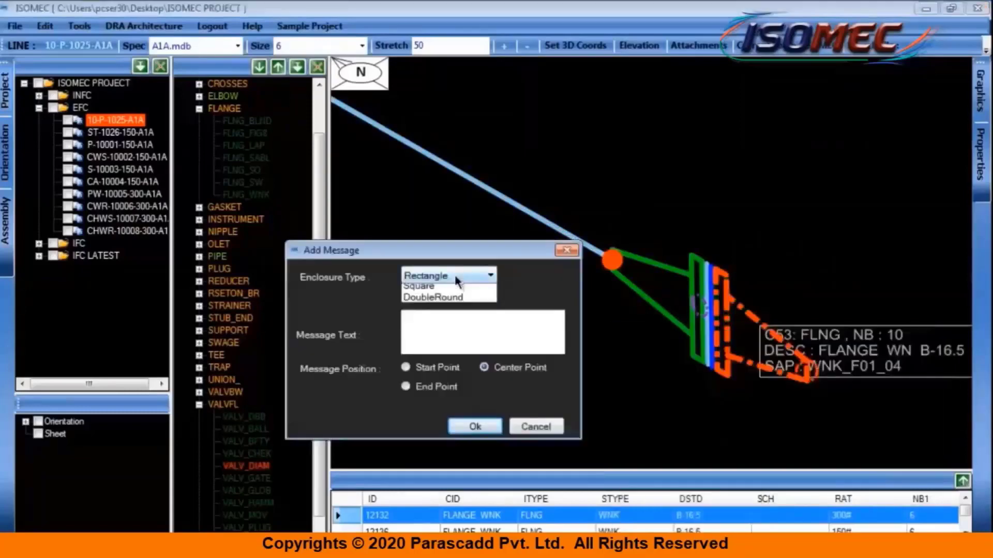
click(440, 303)
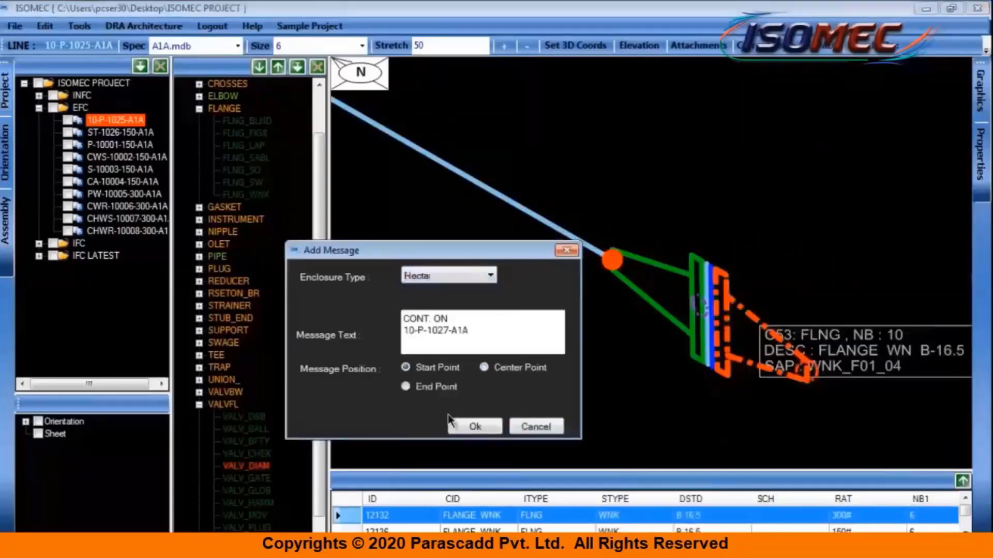
click(471, 427)
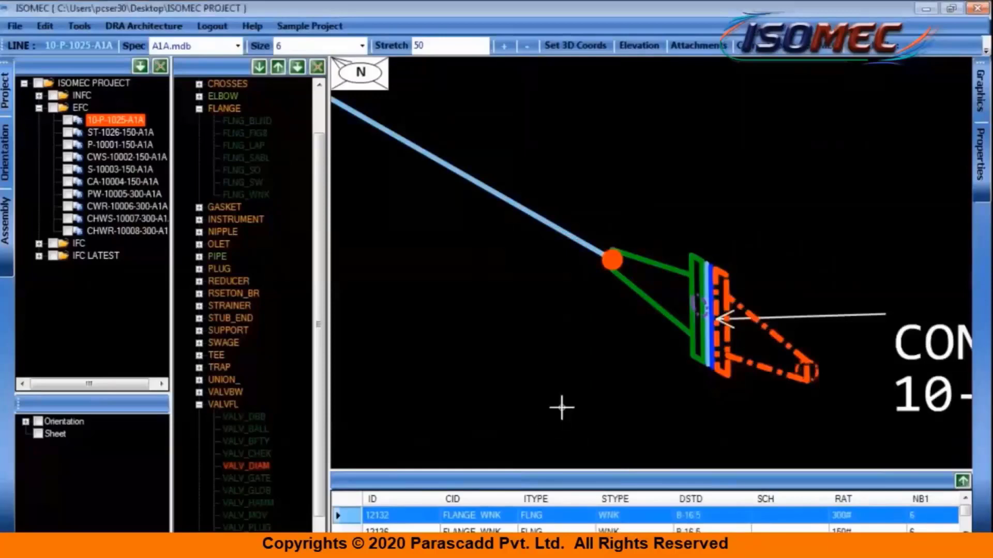
scroll(579, 356, down, 5)
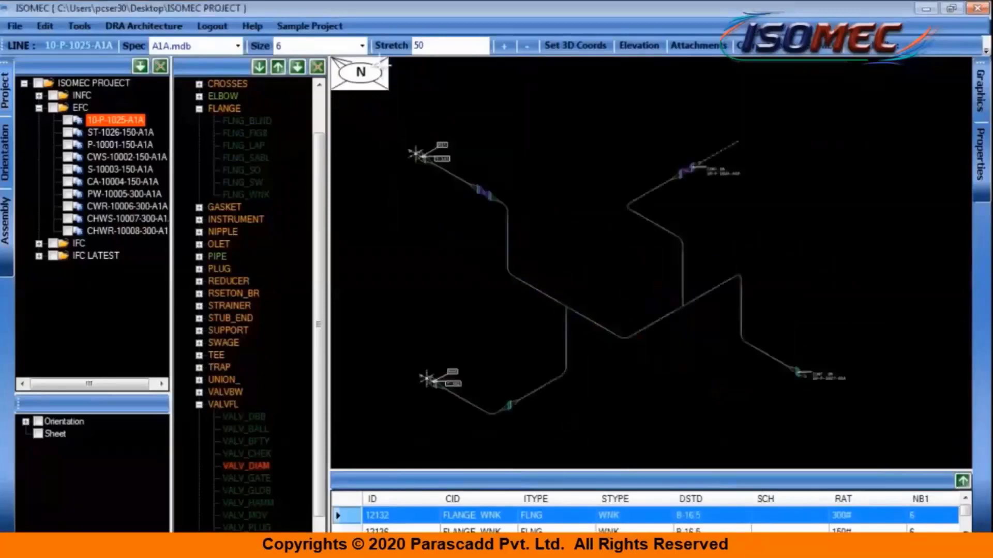
Route a 1-inch pipe branch straight down from the main pipe before the upward branch, connected with the SOKT 3000# olet.
click(362, 46)
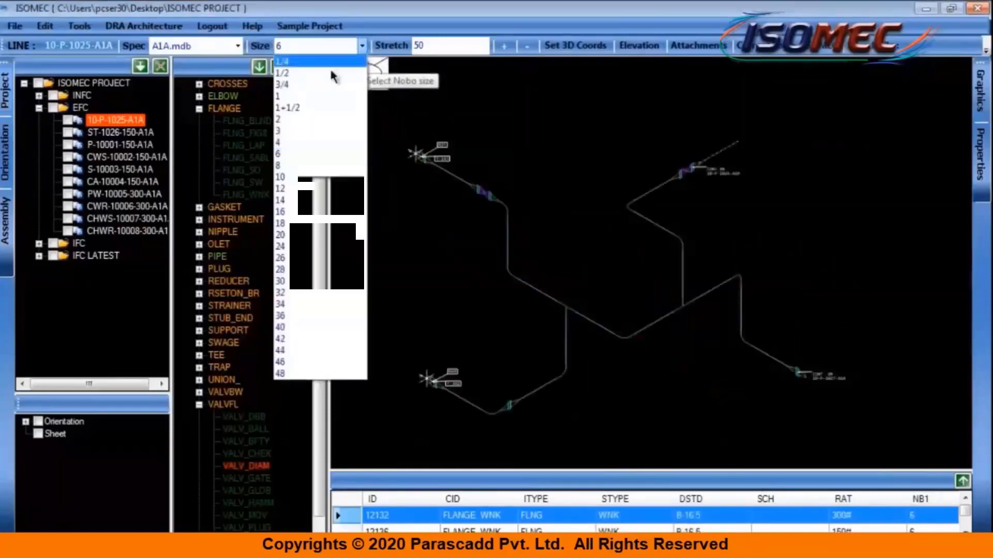
click(309, 97)
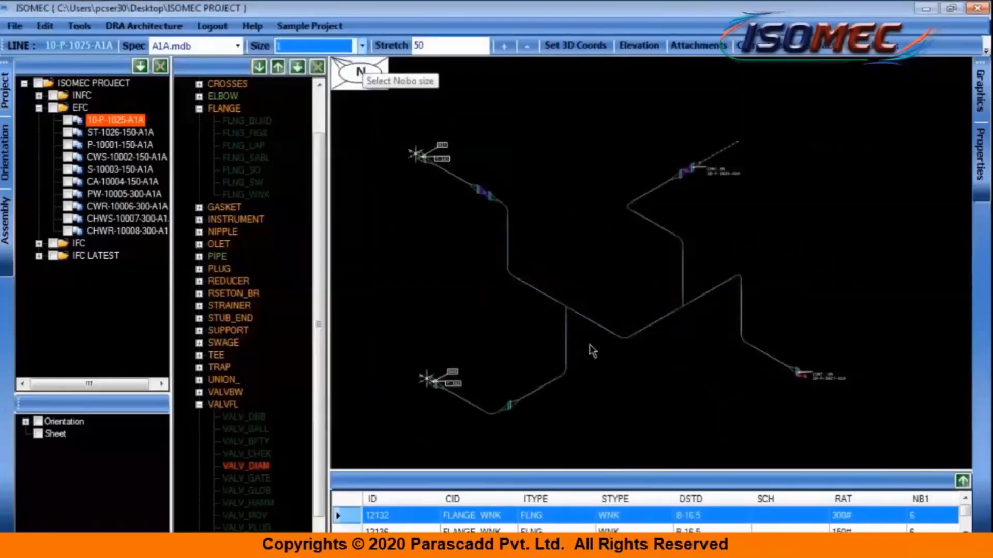
right_click(597, 352)
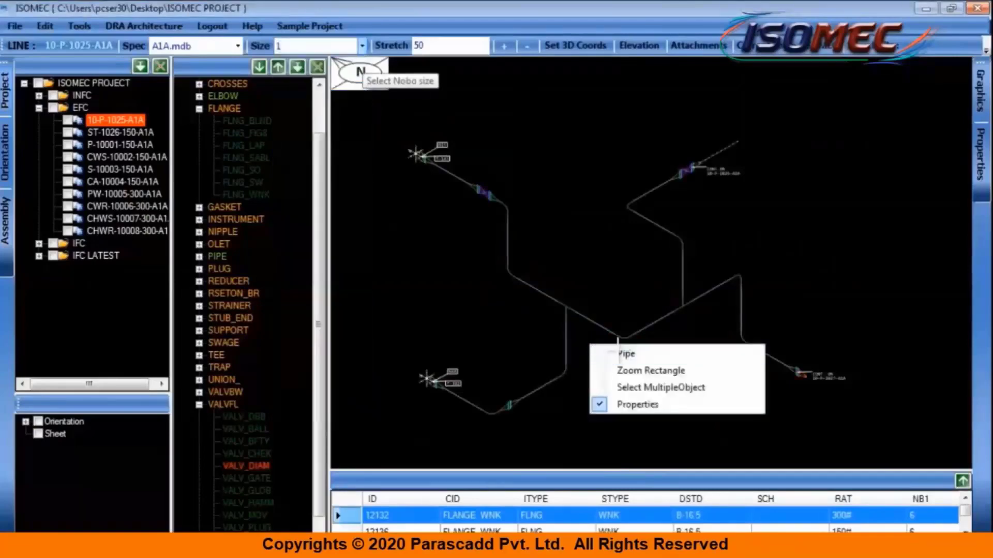
click(616, 354)
click(654, 326)
scroll(655, 325, up, 2)
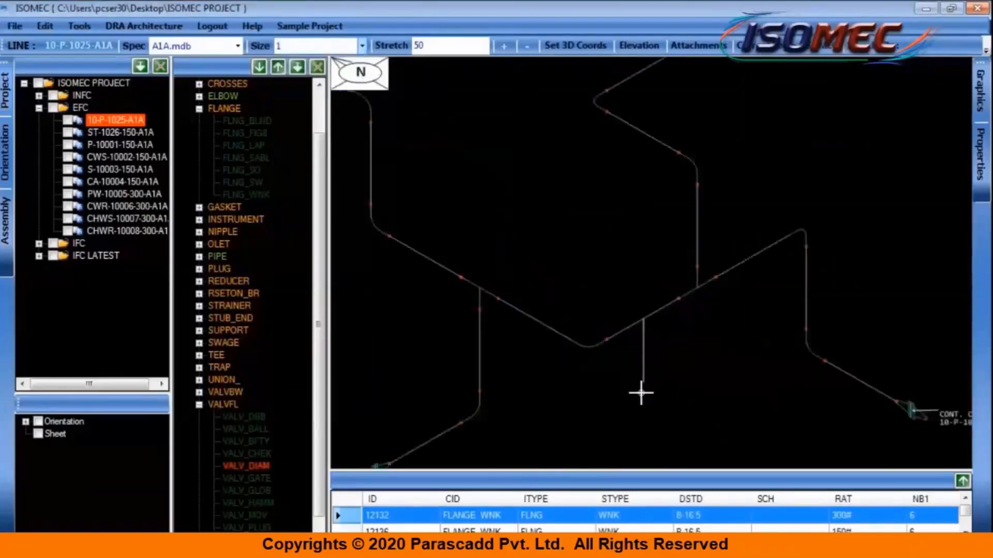
click(640, 420)
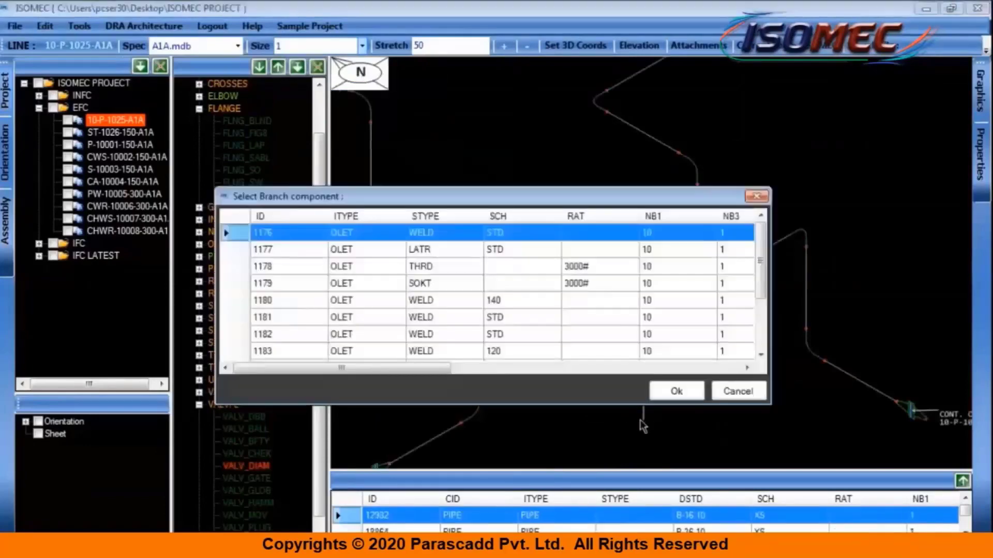
click(572, 286)
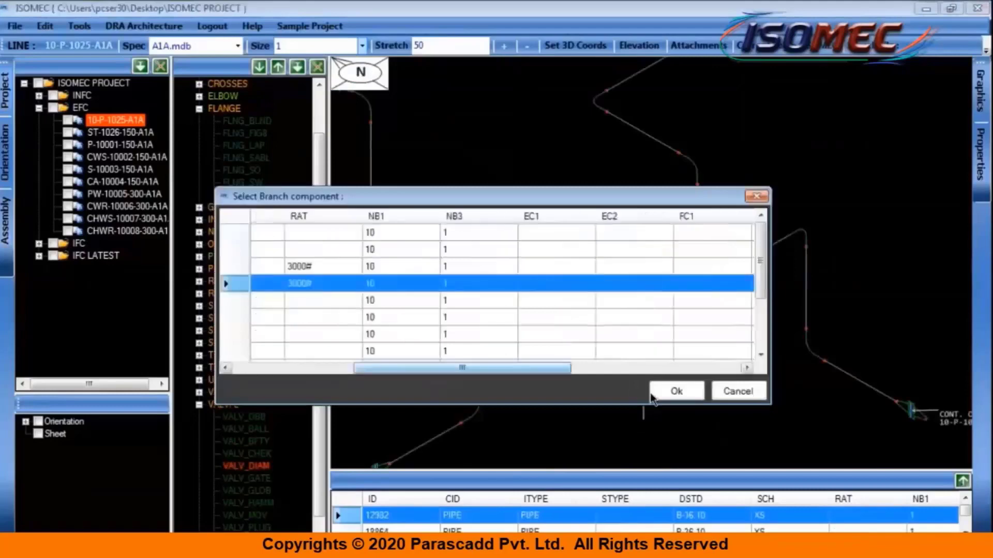
click(662, 396)
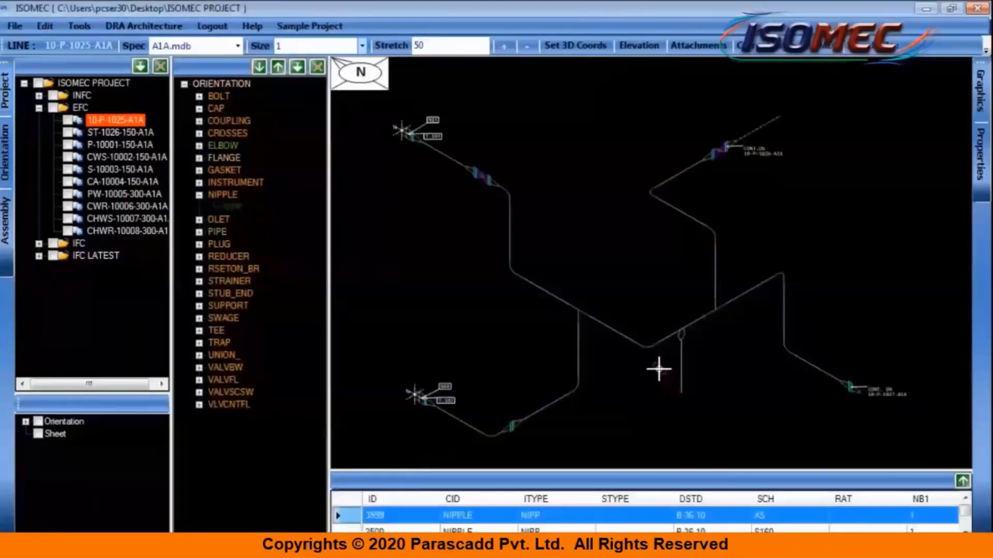
Insert two 1-inch XS nipples, spaced apart, in the new downward branch.
scroll(691, 363, up, 3)
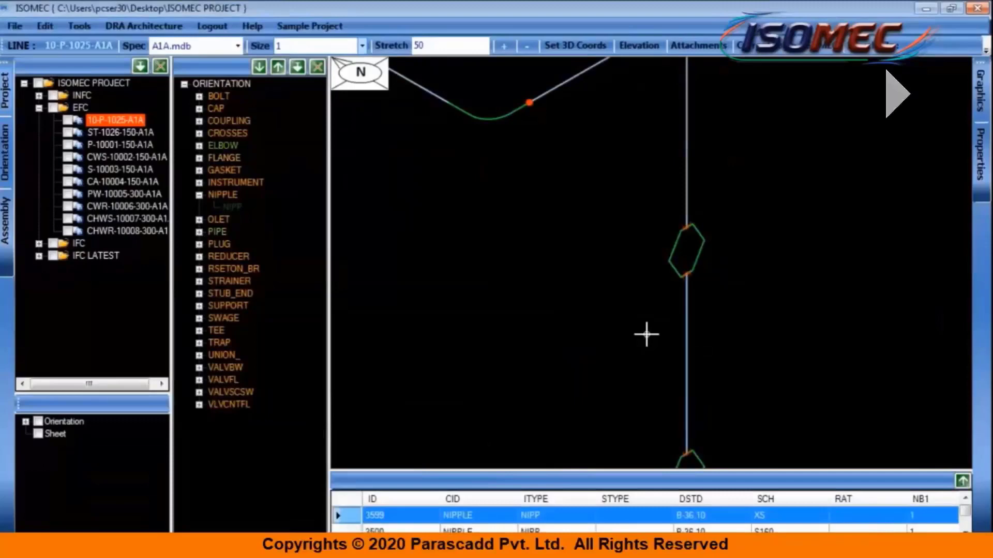
scroll(646, 334, down, 5)
scroll(646, 335, down, 1)
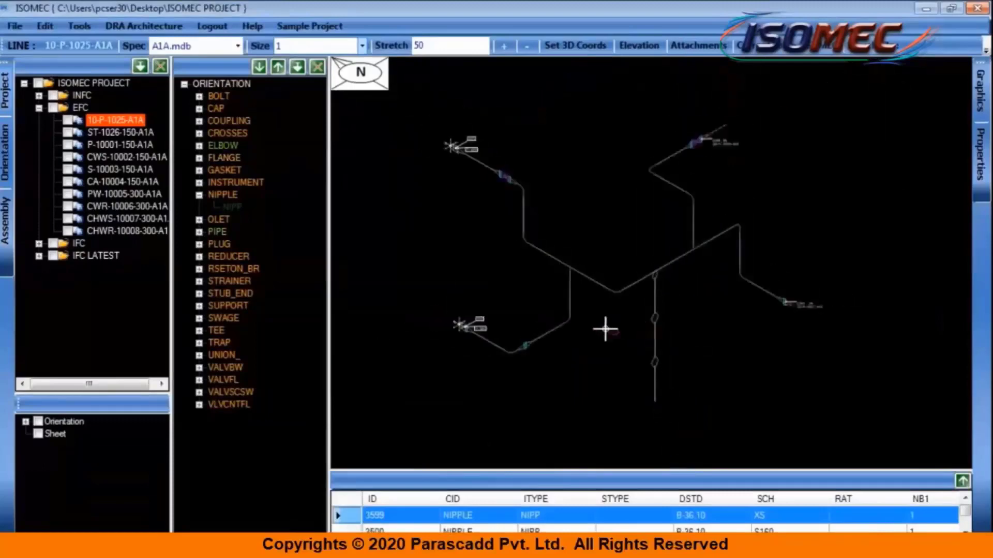
Insert an 800# screwed/socket gate valve between the branch's two nipples and delete the pipe segments separating it from them.
click(198, 392)
click(247, 417)
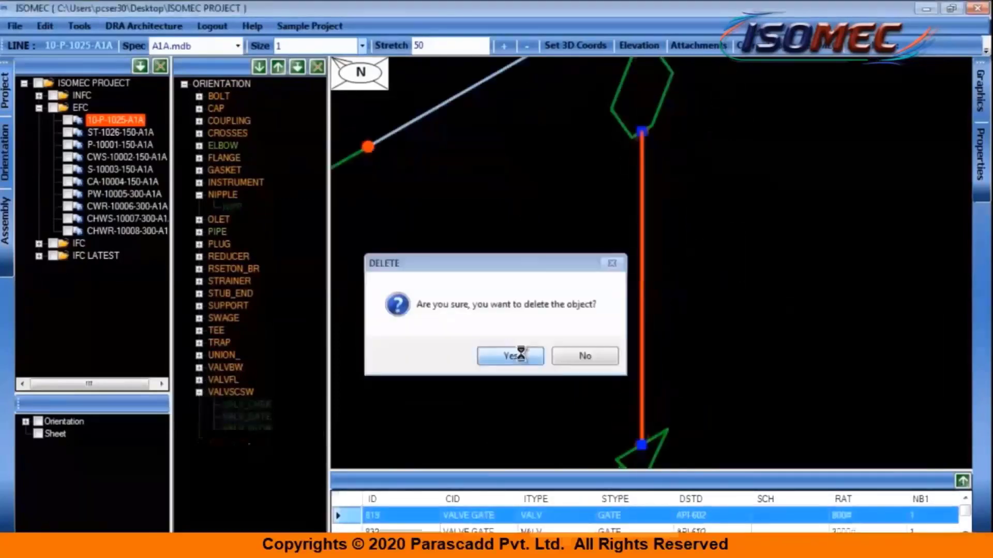
click(523, 357)
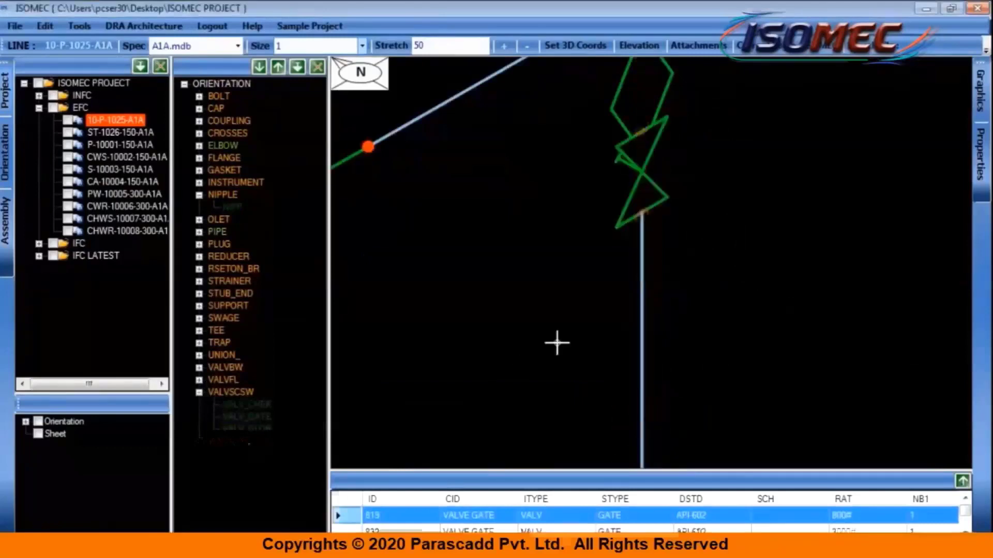
scroll(604, 331, up, 3)
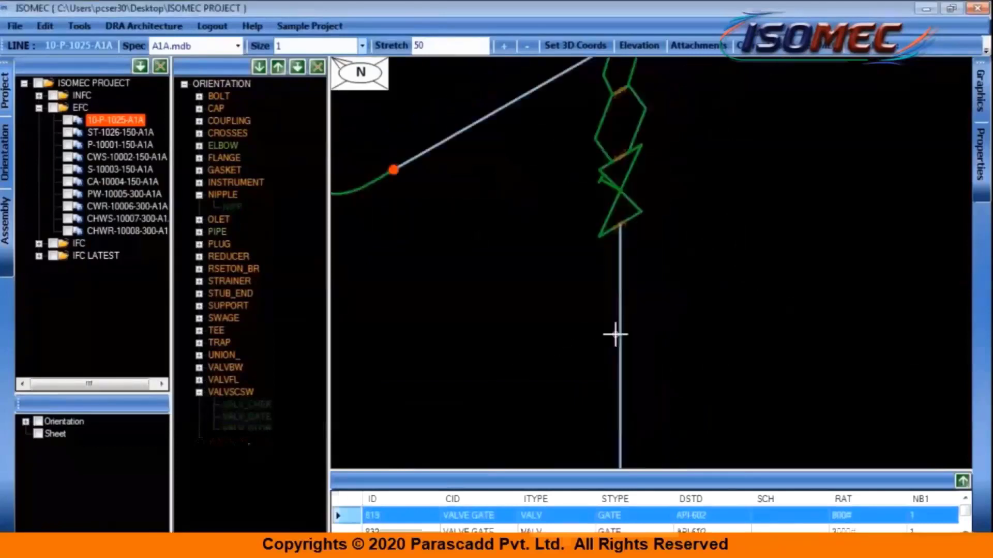
mouse_move(619, 339)
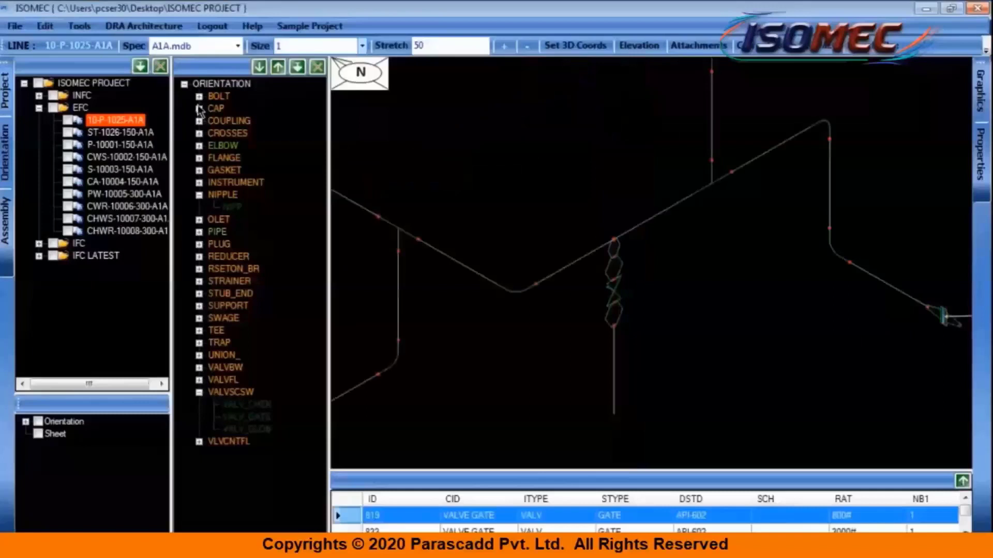
Close the downward branch's free end with a 3000# cap and delete the pipe between the lower nipple and the cap.
click(199, 108)
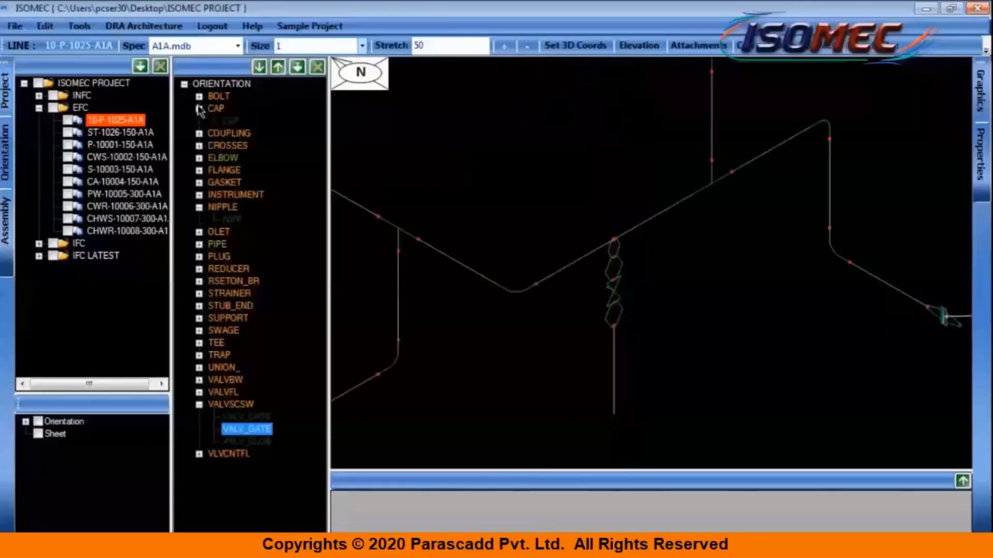
click(226, 119)
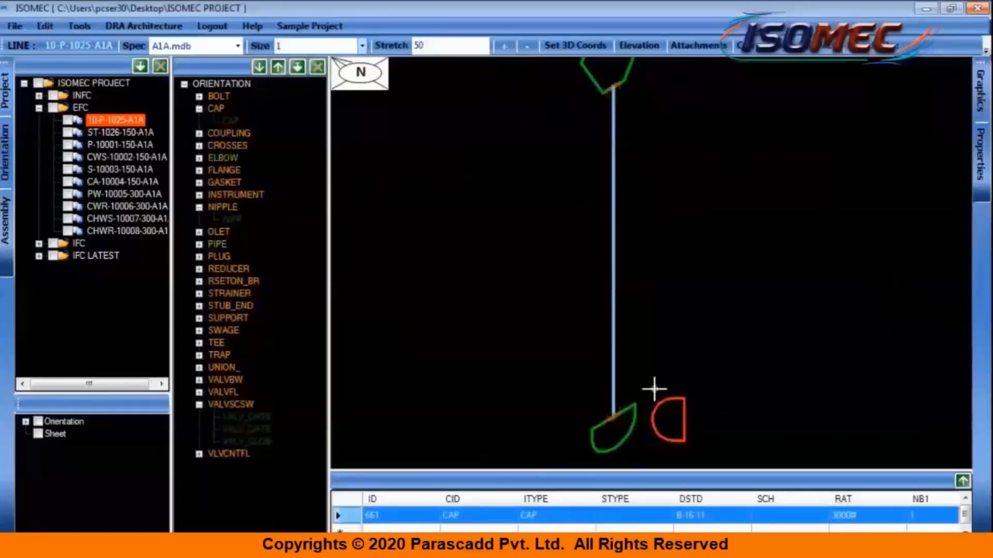
scroll(653, 392, down, 5)
key(Delete)
key(Return)
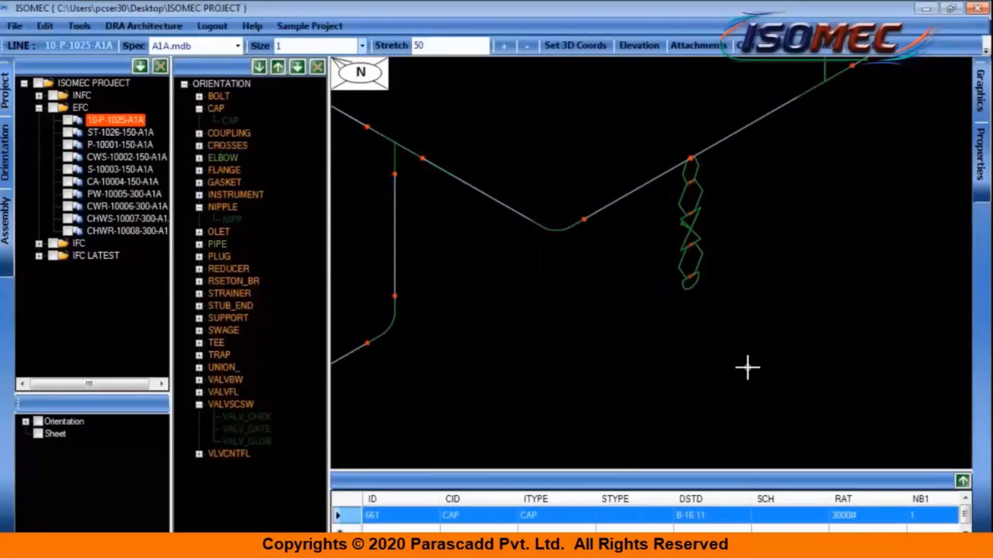
Set the 3D reference coordinates at the T-103 nozzle to North/South 125463, East/West 125487 and Up/Down 25893.
scroll(745, 366, down, 2)
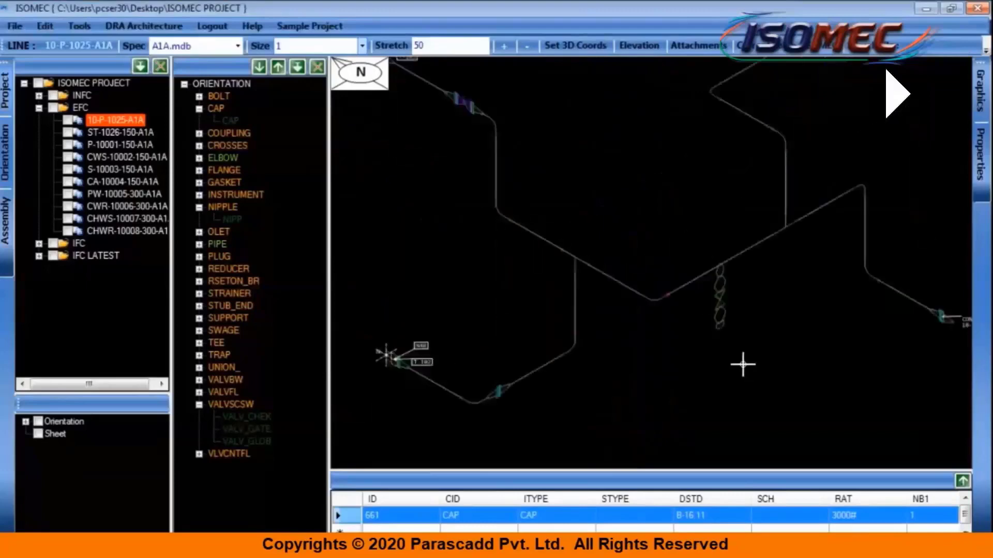
scroll(737, 367, down, 2)
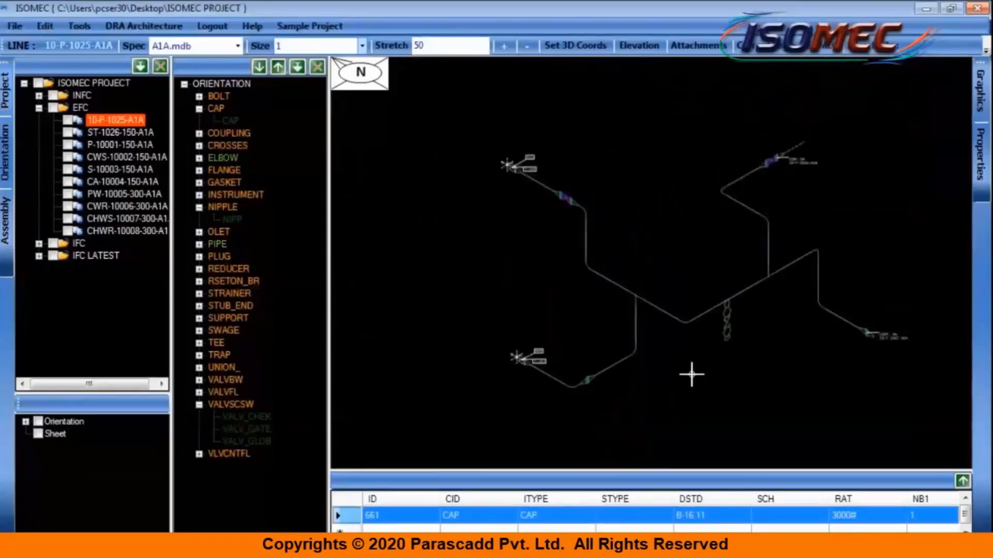
middle_drag(681, 372, 656, 375)
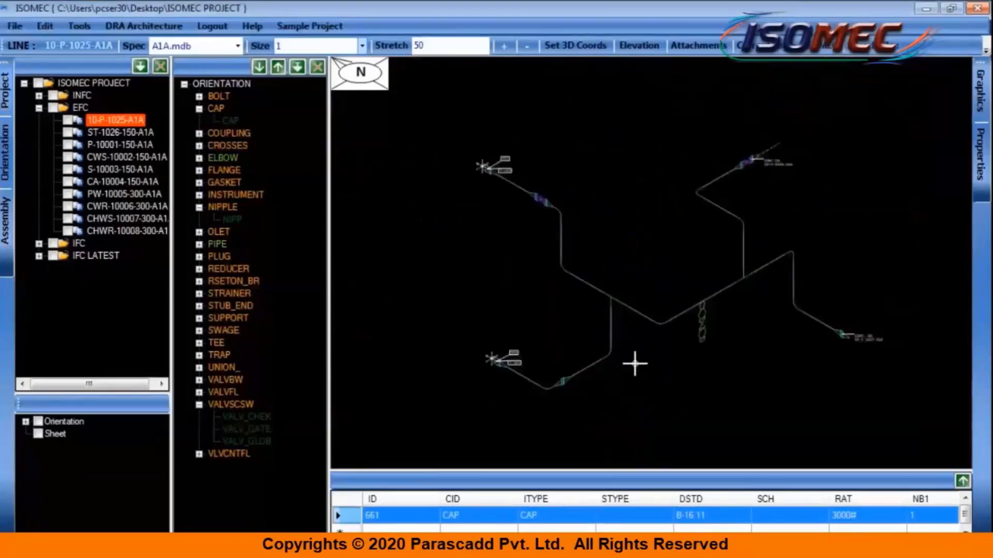
click(572, 51)
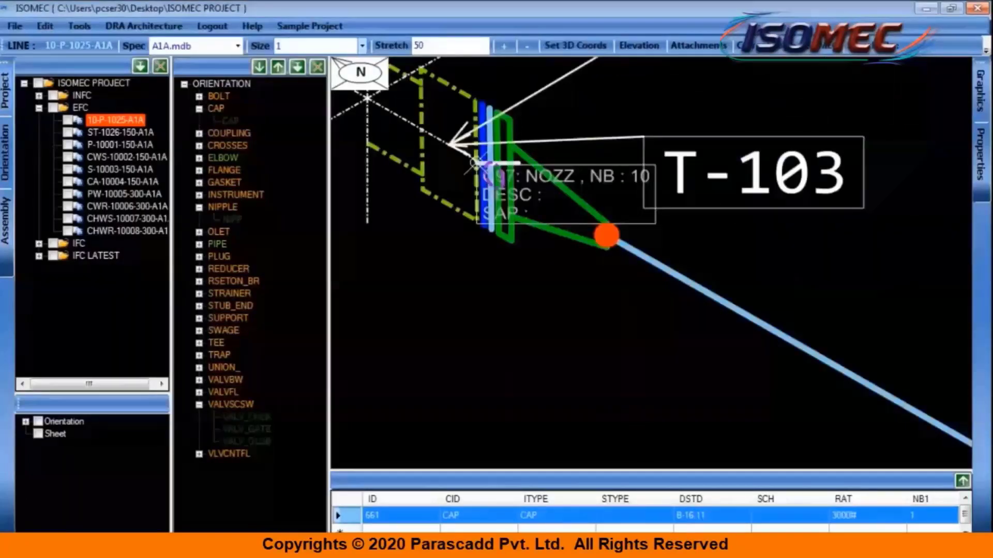
click(473, 163)
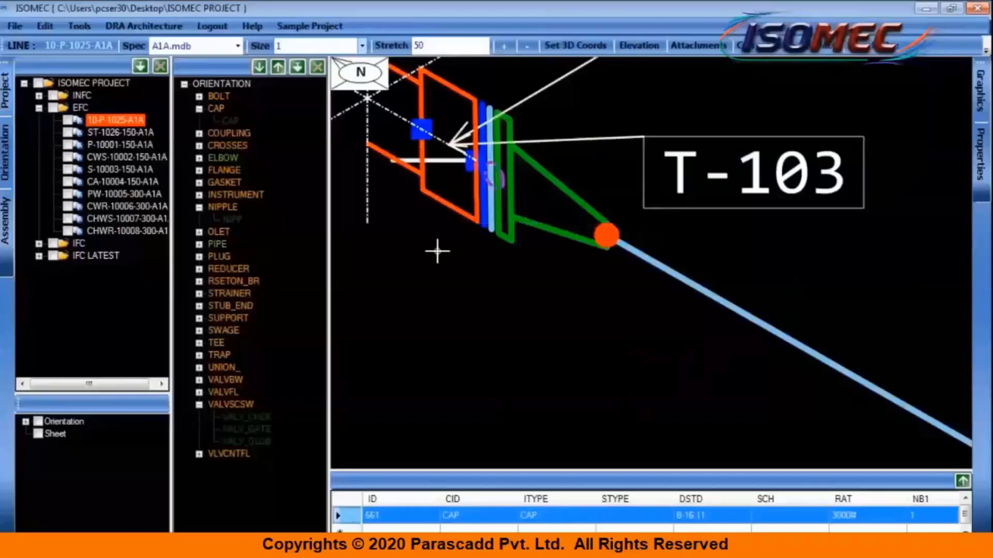
click(449, 159)
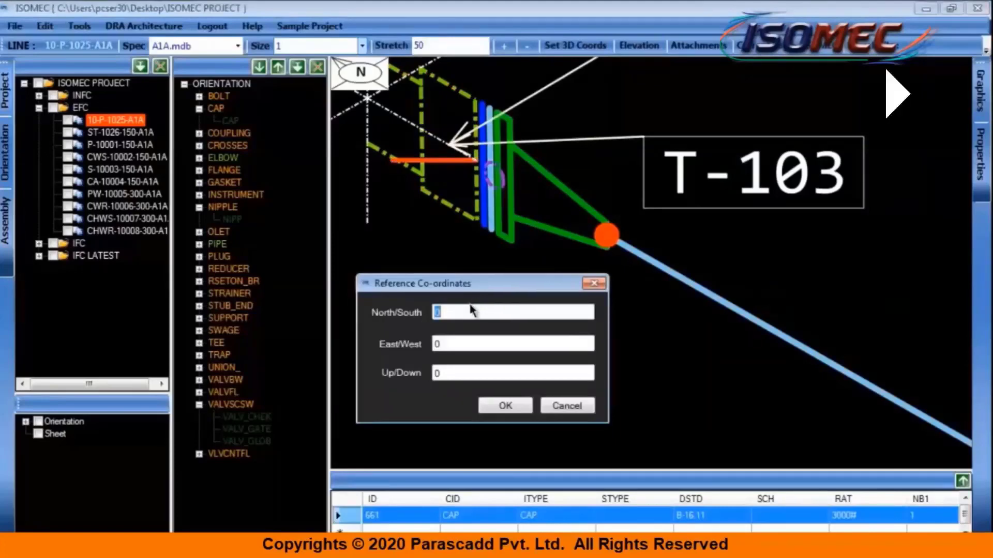
text(125463)
key(Tab)
text(125487)
key(Tab)
text(25893)
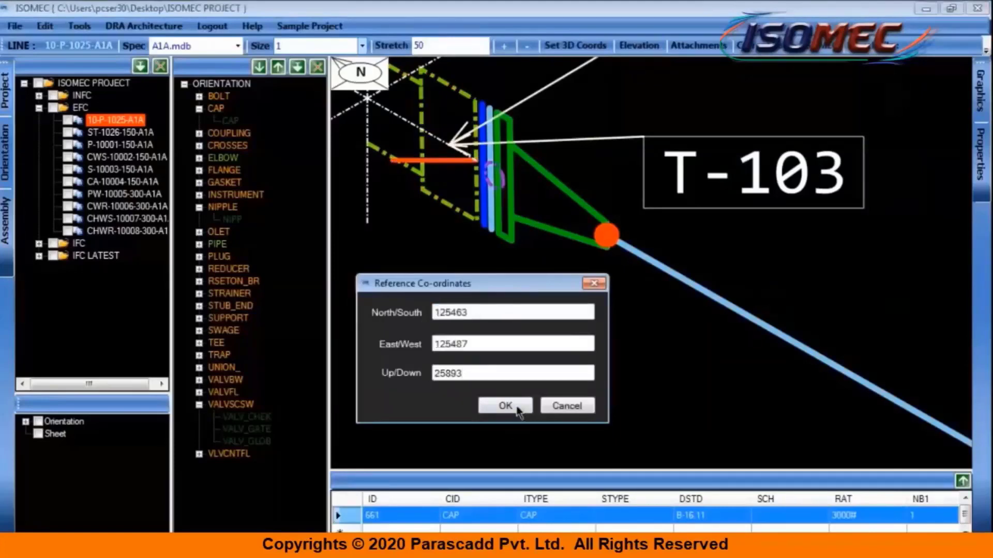
click(515, 406)
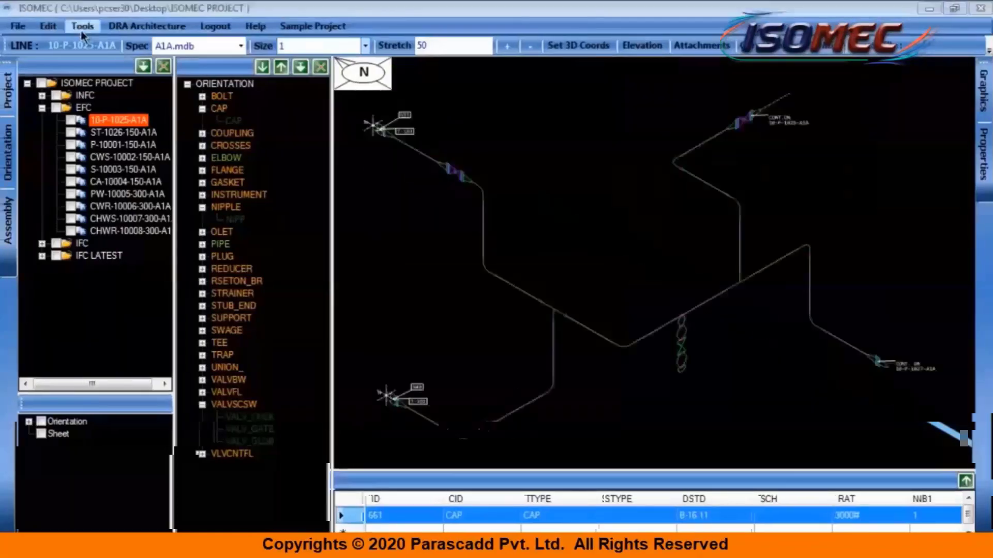
Generate the dimensions for the whole piping line and add its elevation labels.
click(82, 27)
mouse_move(254, 60)
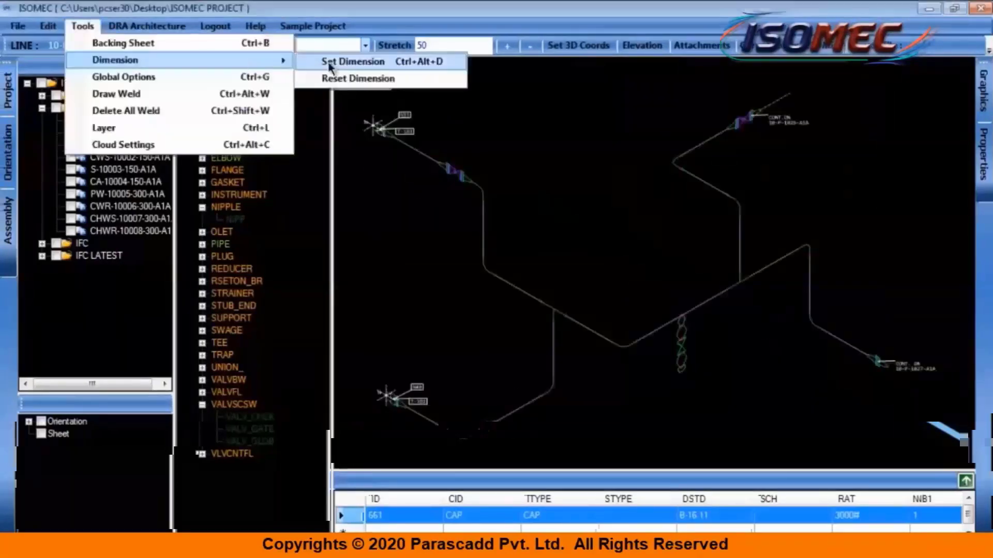
click(355, 62)
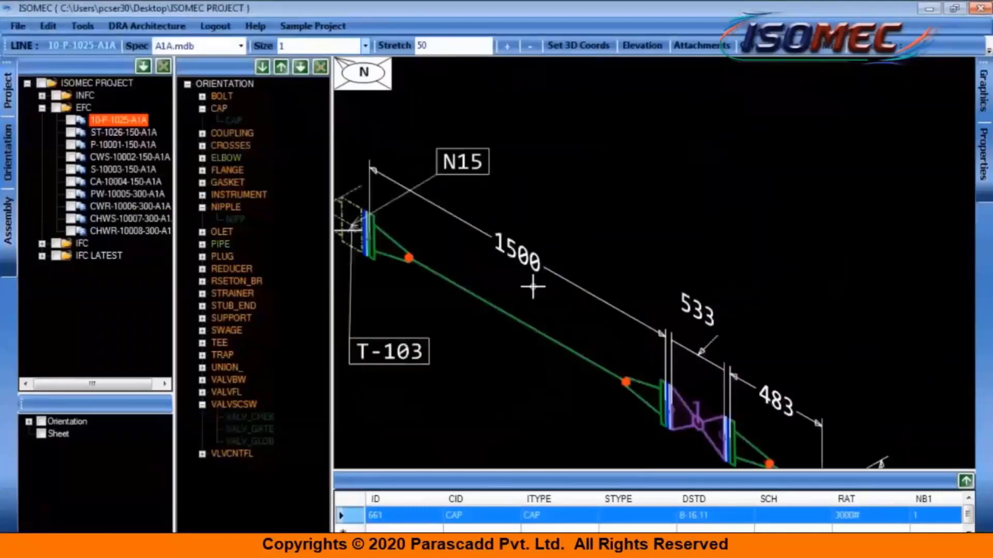
middle_drag(532, 285, 493, 203)
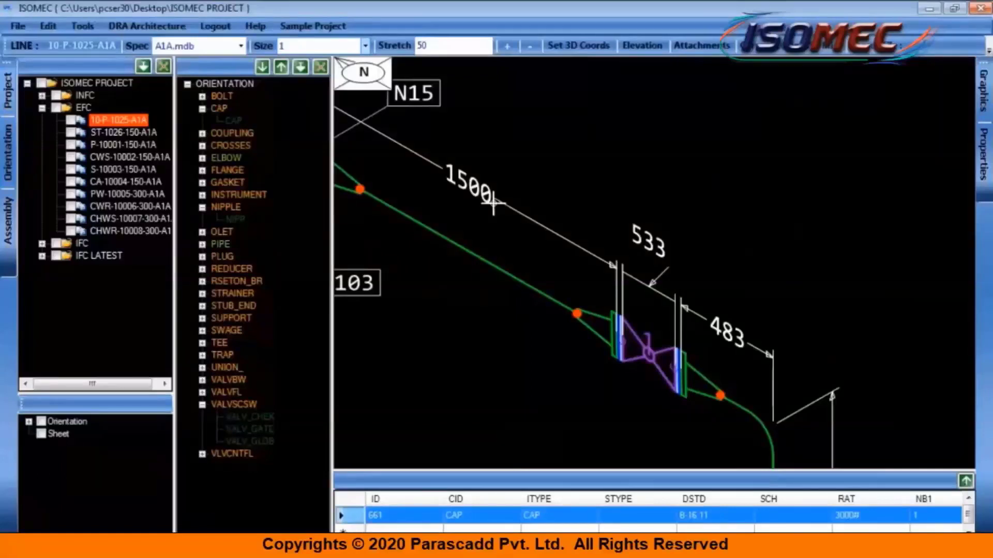
middle_drag(493, 203, 485, 184)
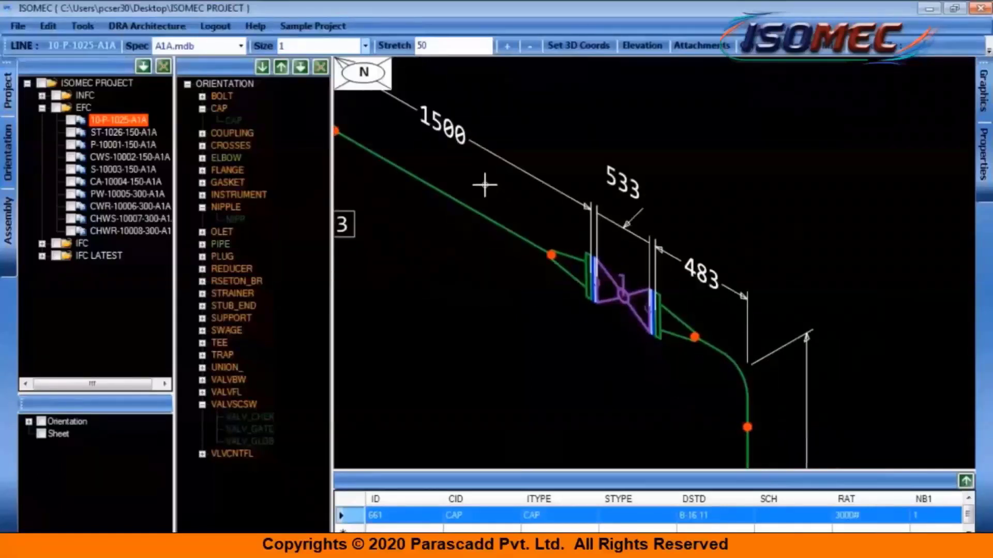
scroll(525, 184, down, 3)
mouse_move(714, 381)
middle_down()
mouse_move(627, 259)
mouse_move(794, 383)
mouse_move(689, 393)
mouse_move(722, 369)
middle_up()
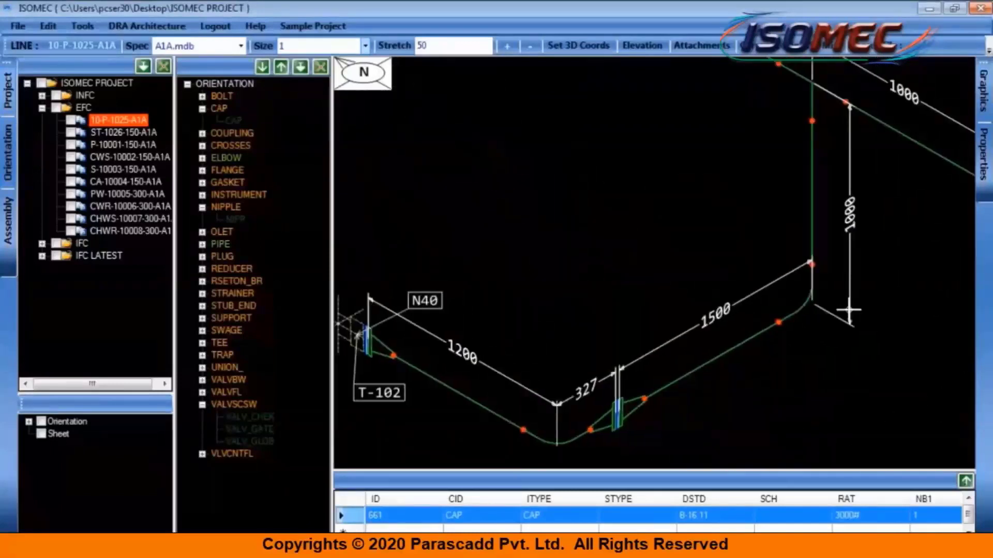
middle_drag(904, 278, 869, 299)
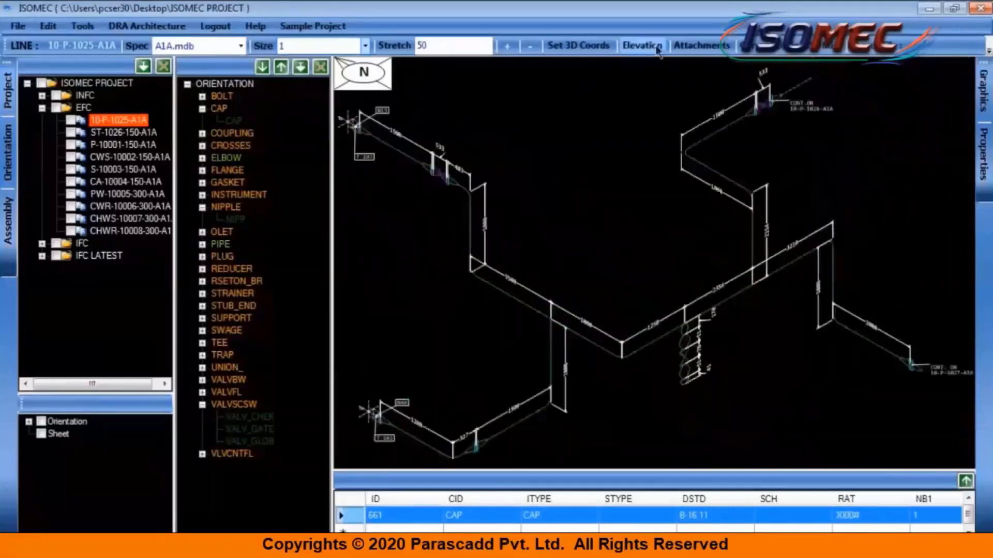
click(658, 50)
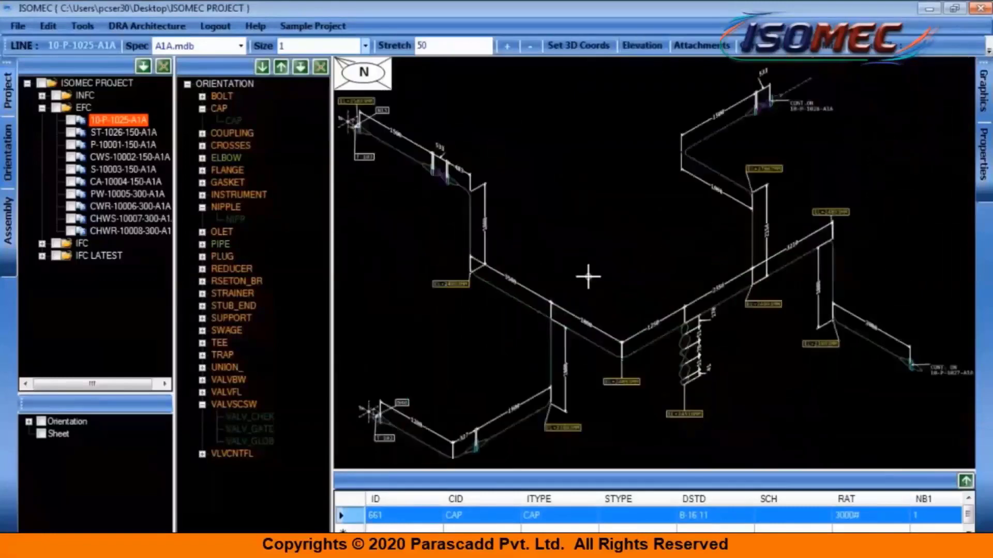
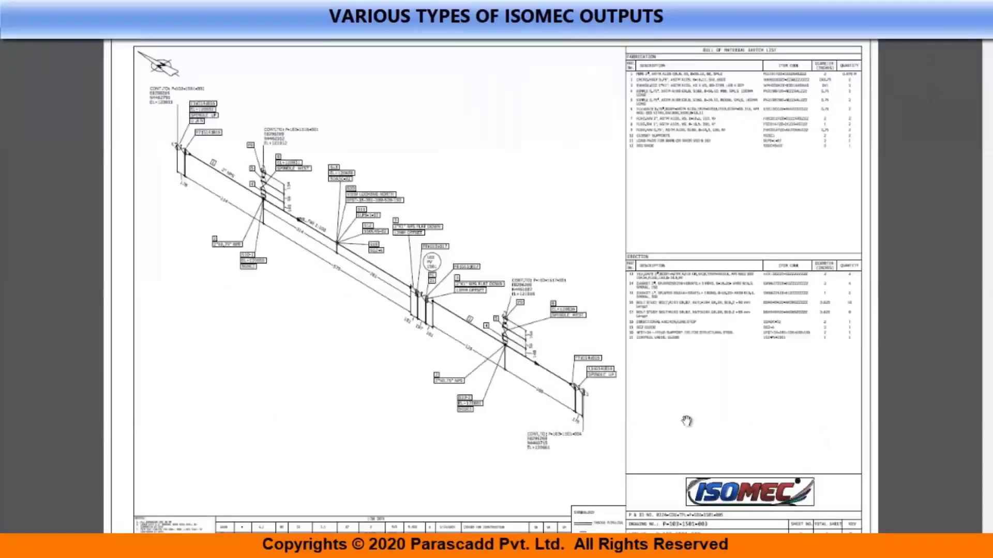
Examine the sample isometric output's pipe run, continuation notes and bill of materials up close.
ctrl+scroll(394, 374, up, 3)
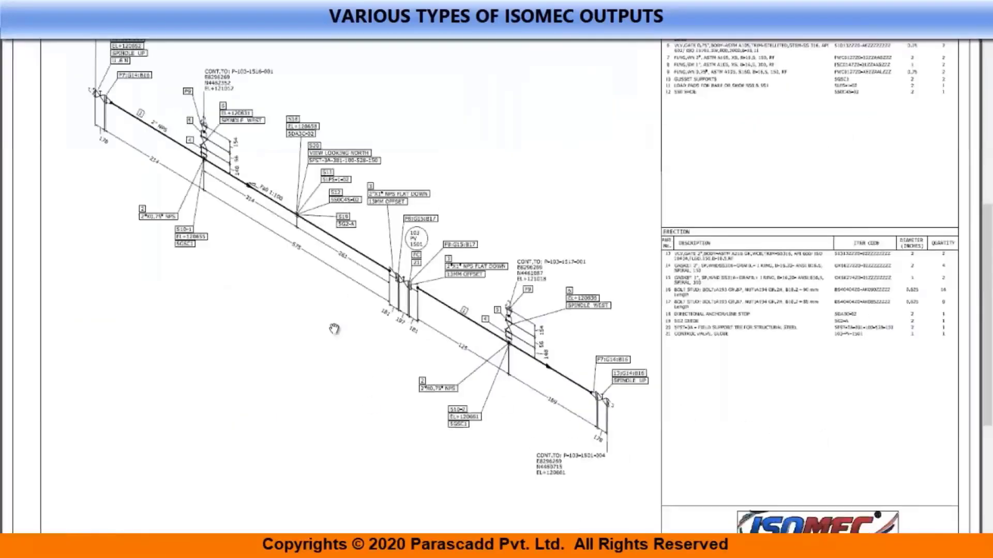
drag(306, 299, 380, 355)
scroll(380, 355, up, 5)
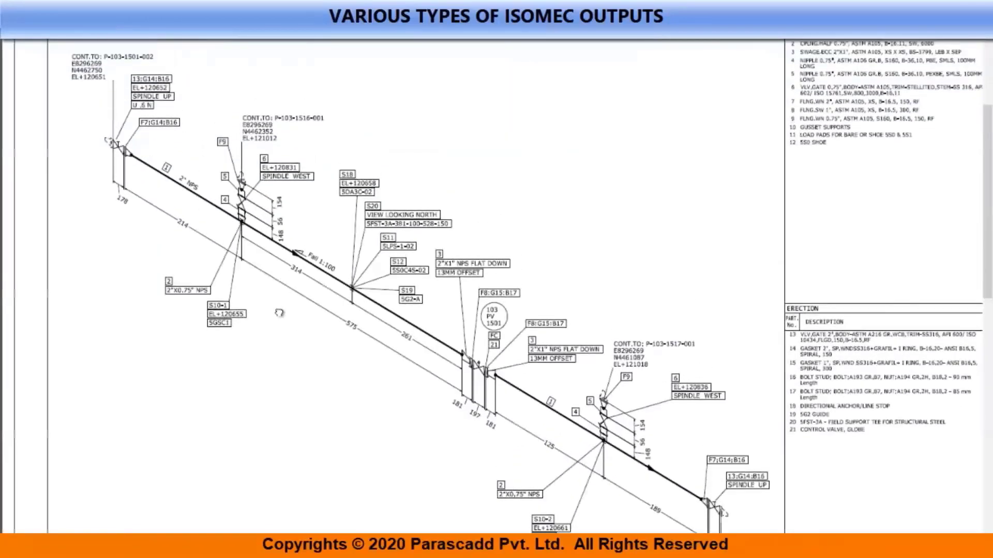
drag(280, 349, 280, 369)
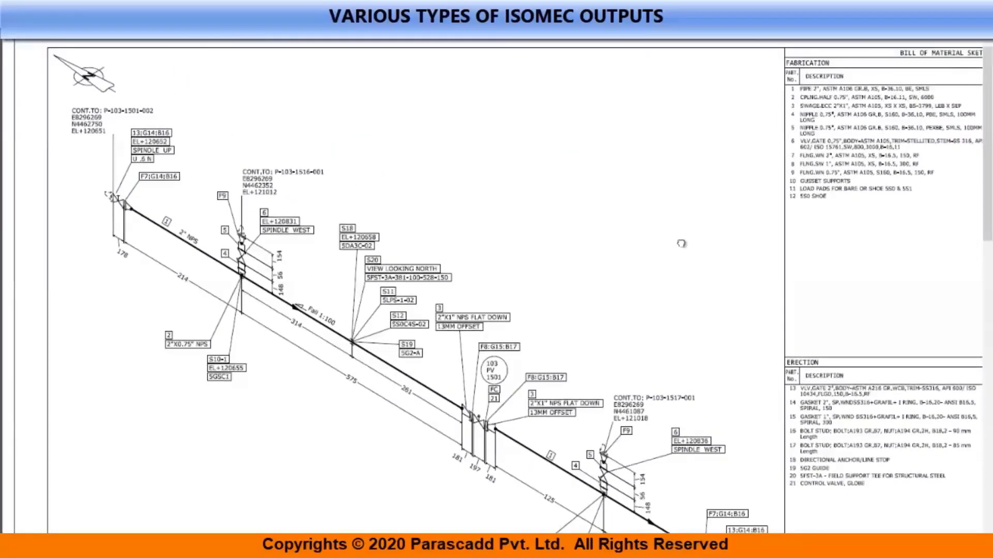
Examine the sample isometric's bill of material sketch list, including item codes, diameters and quantities for fabrication and erection items.
mouse_move(711, 239)
mouse_down()
mouse_move(584, 267)
mouse_move(476, 268)
mouse_up()
ctrl+scroll(956, 103, up, 2)
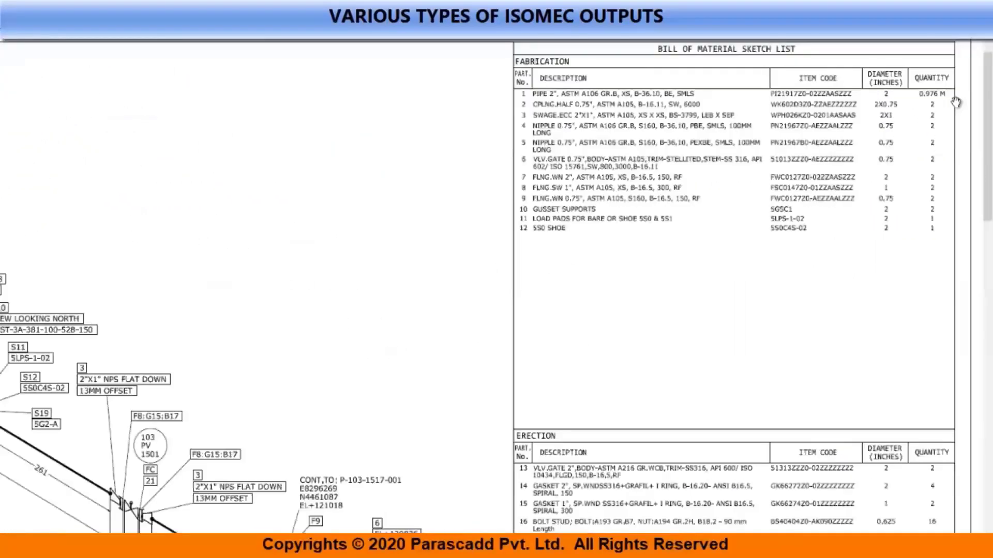
drag(987, 121, 984, 290)
ctrl+scroll(905, 259, down, 1)
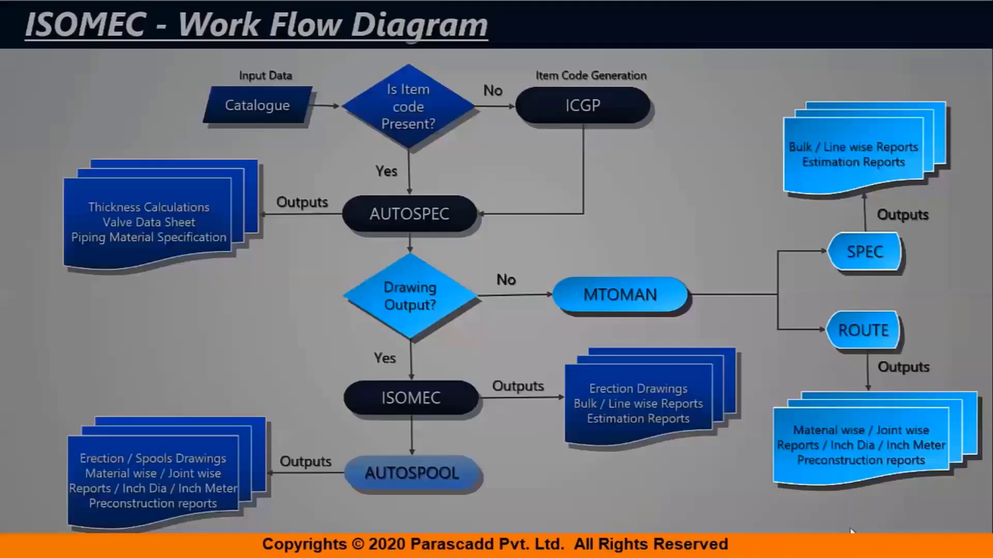
key(space)
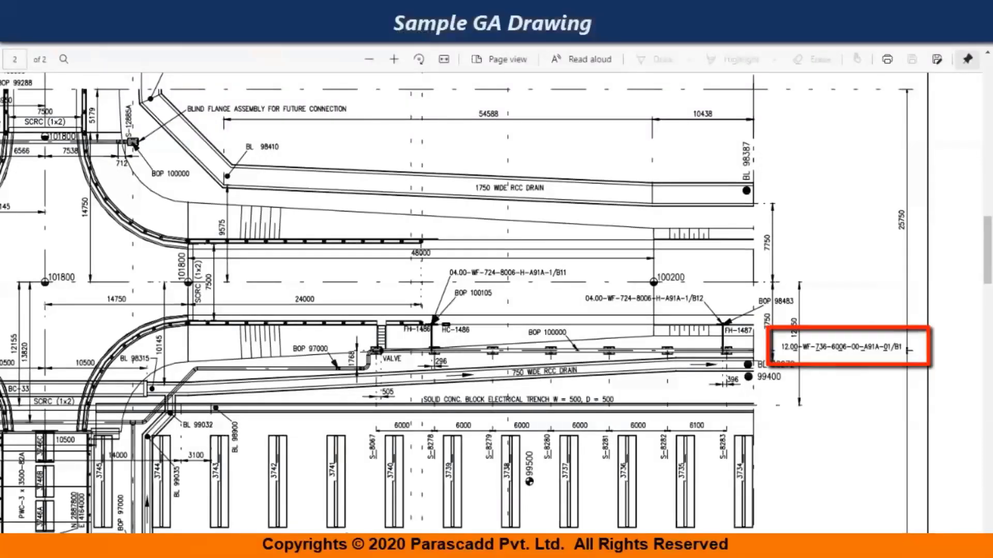
Trace line 12.00-WF-736-6006-00-A91A-01/B1 along the sample GA drawing, examining its valve, branches, supports and dimensions.
scroll(492, 303, left, 3)
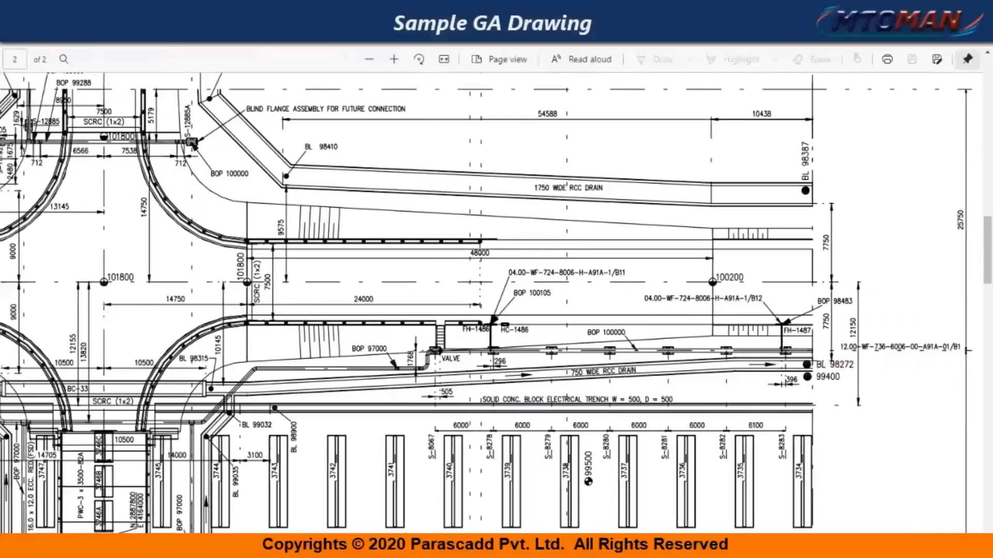
scroll(491, 303, left, 3)
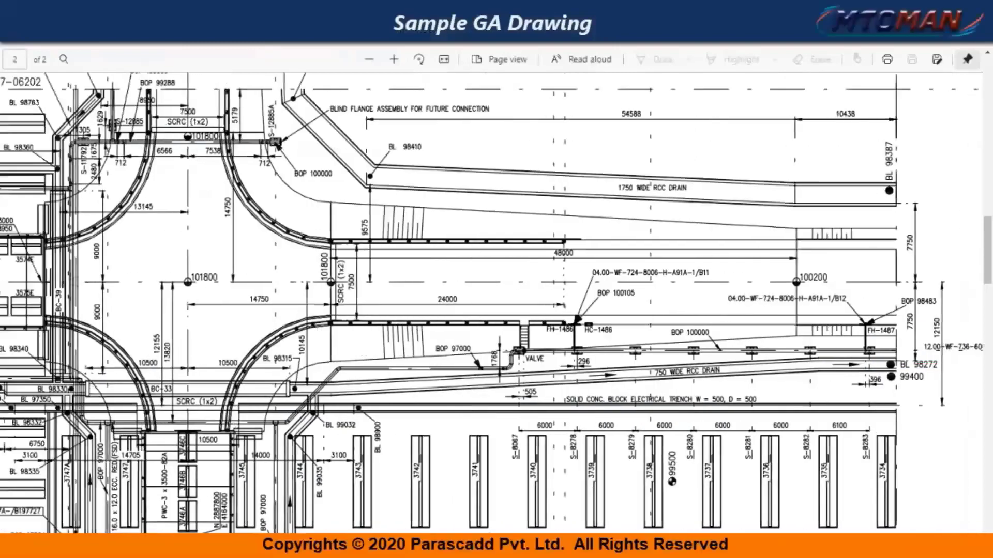
scroll(492, 303, left, 1)
scroll(491, 303, left, 1)
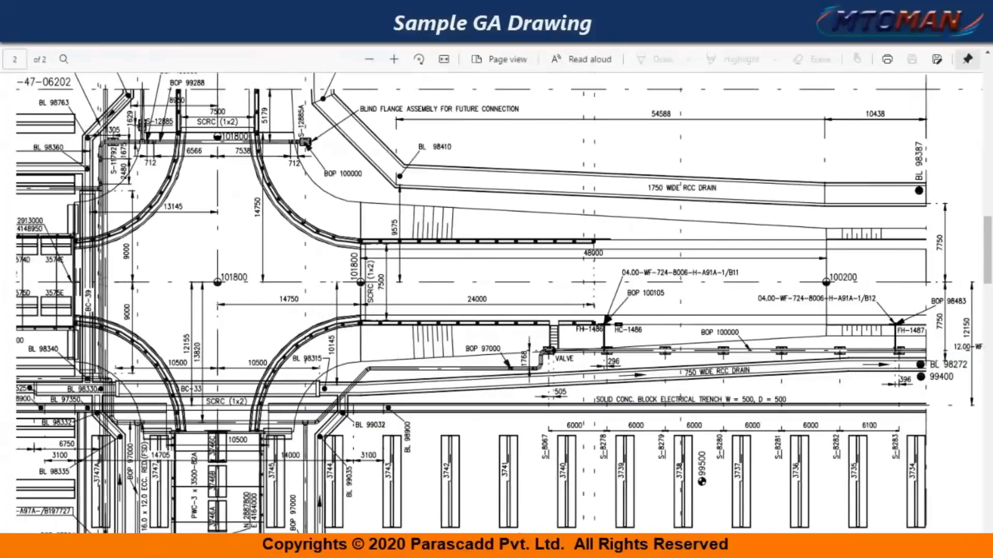
scroll(491, 303, left, 3)
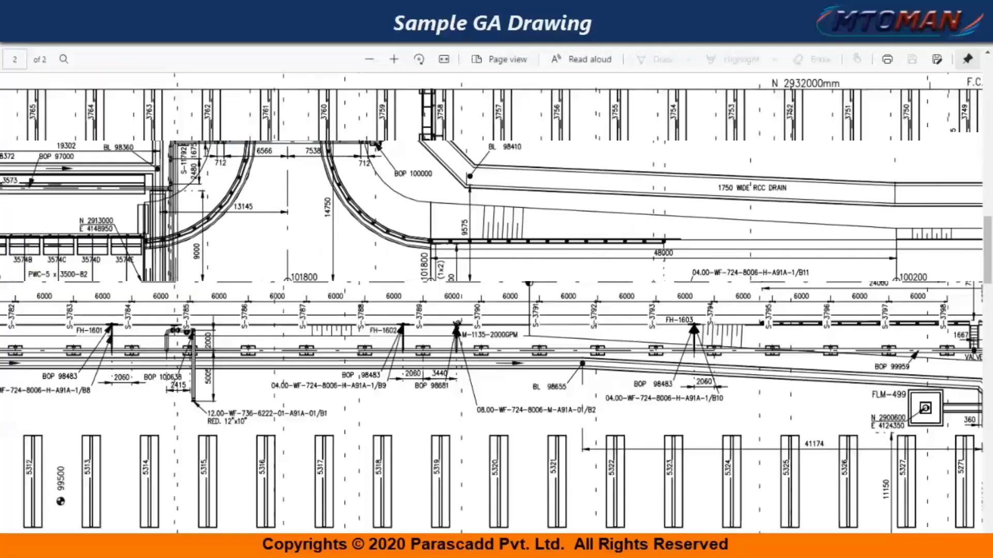
scroll(491, 303, left, 7)
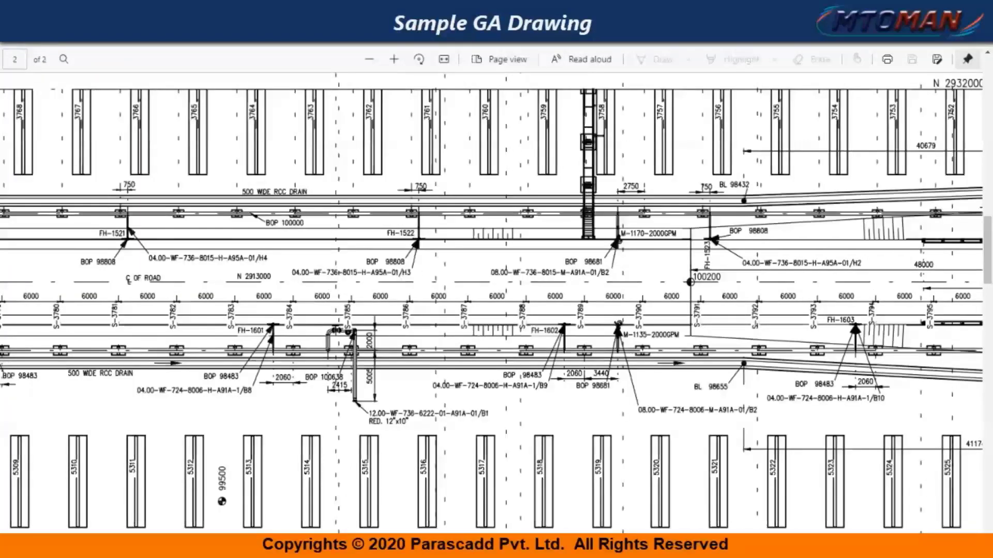
scroll(491, 303, left, 5)
scroll(491, 303, left, 4)
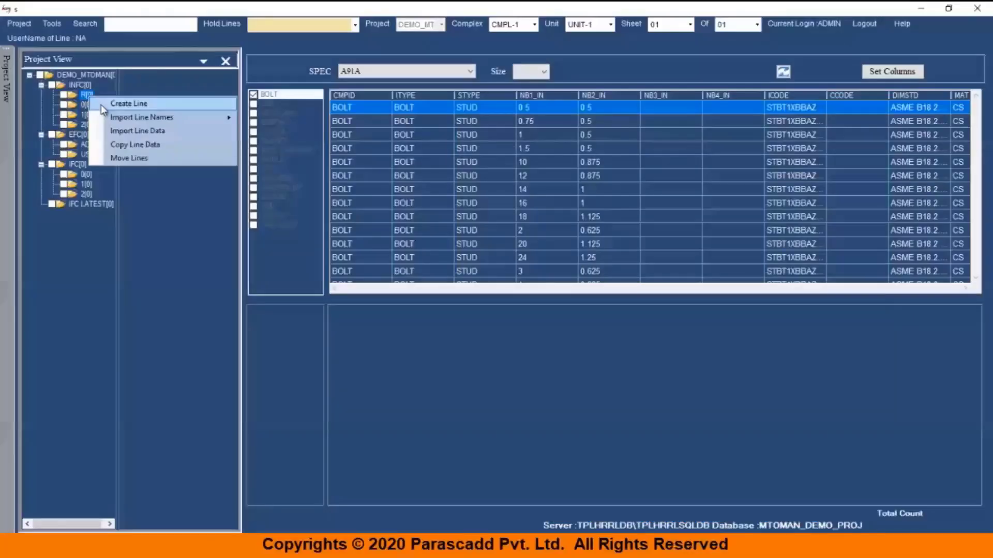
Create a line under INFC with spec A91A, size 12, fluid code WF, sequence number 6006 and line number 12-WF-736-6006-00-A91A-01.
click(102, 105)
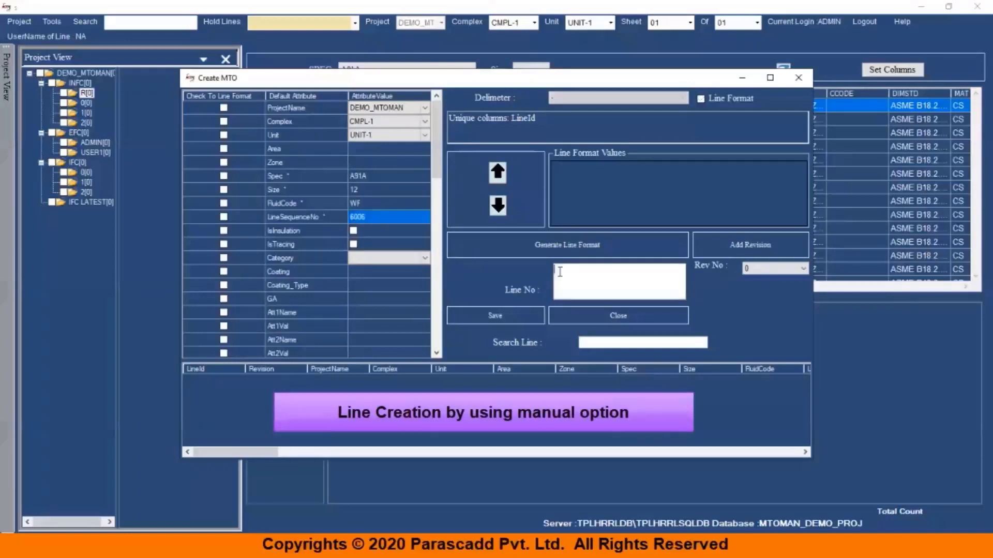
text(T2-)
text(WF-)
text(736)
text(-6)
text(006-)
text(00-A91A)
text(-01)
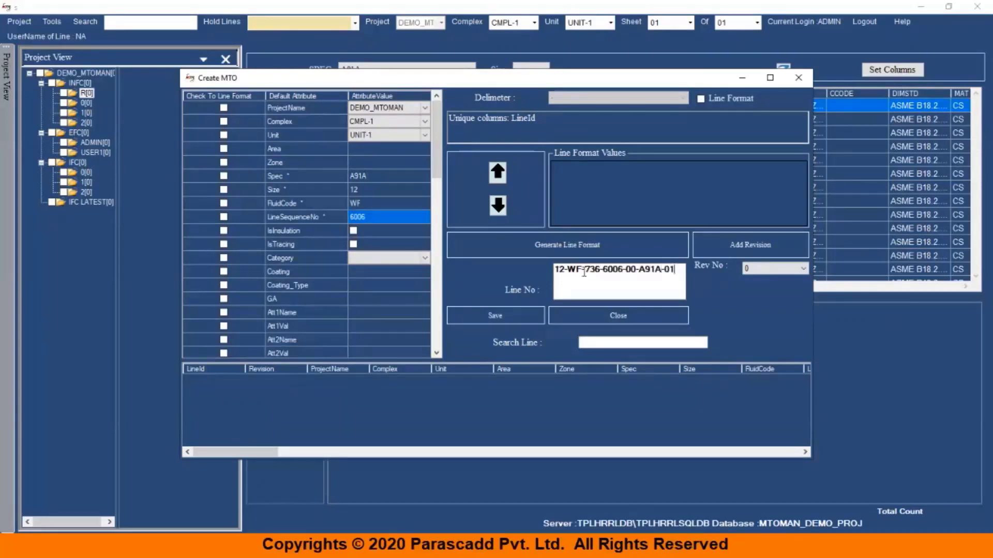
Set the new line's revision to 0, save it and close the Create MTO form after checking its saved attributes.
click(774, 268)
click(757, 280)
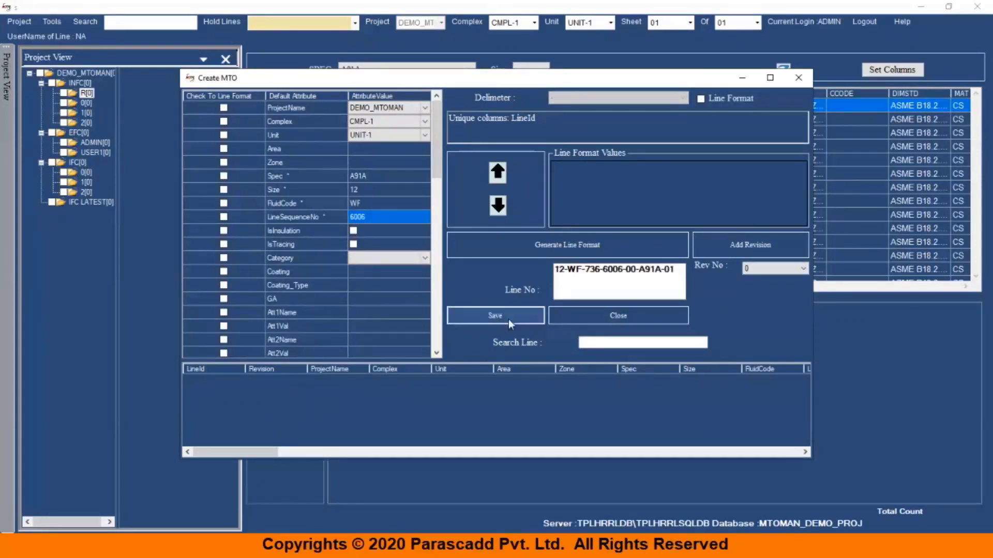
click(507, 319)
drag(262, 453, 310, 459)
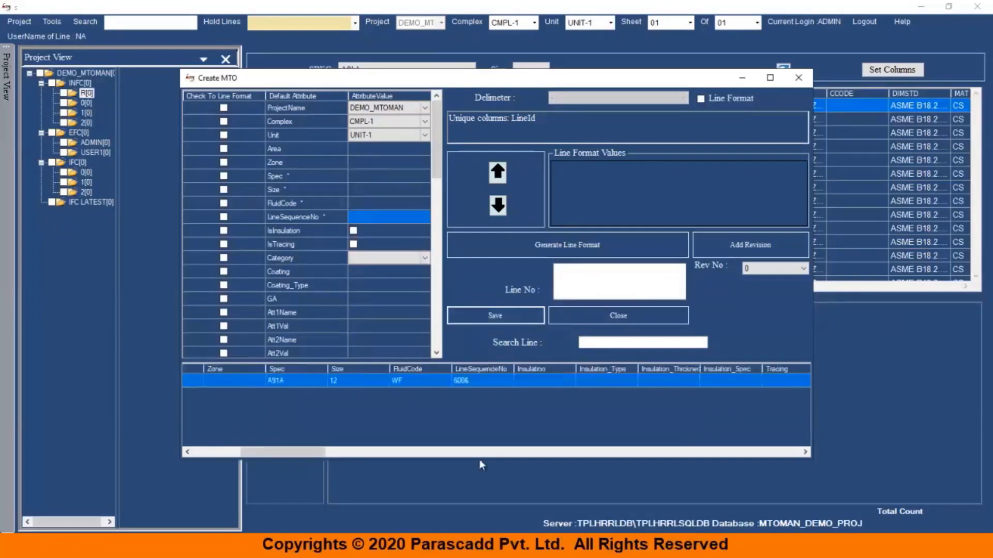
click(798, 78)
Assign line 12-WF-736-6006-00-A91A-01_0 from the INFC revision 0 folder to the ADMIN user.
click(86, 103)
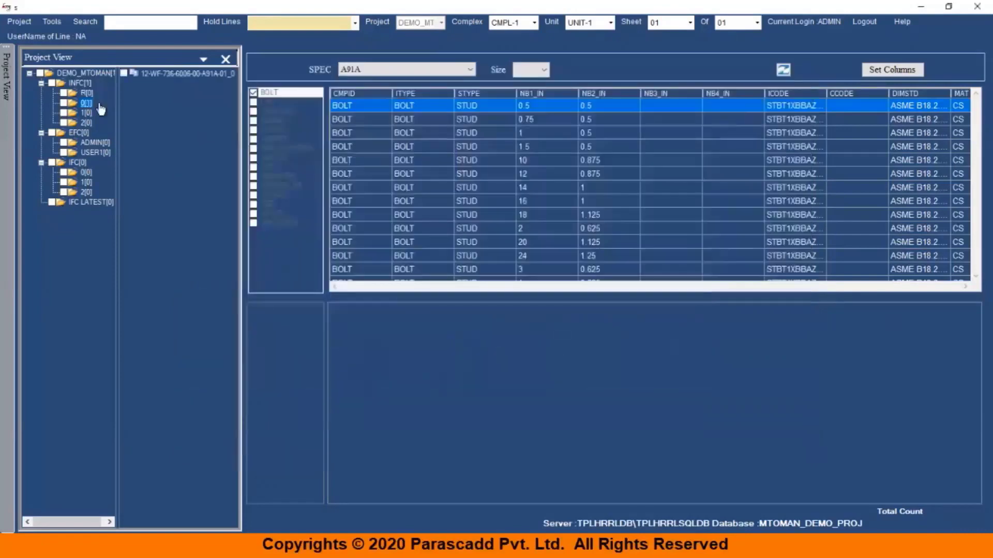
right_click(163, 74)
click(201, 97)
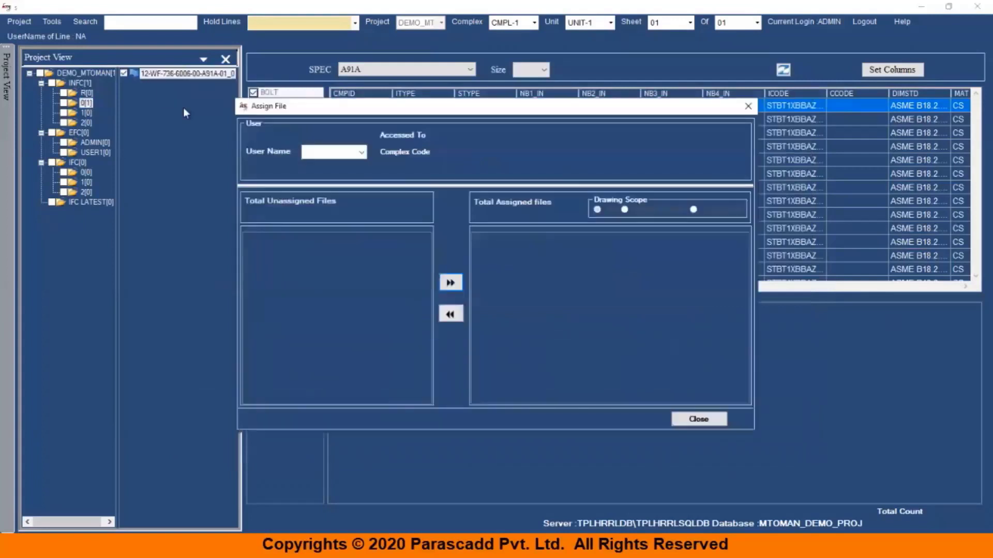
click(333, 152)
click(325, 166)
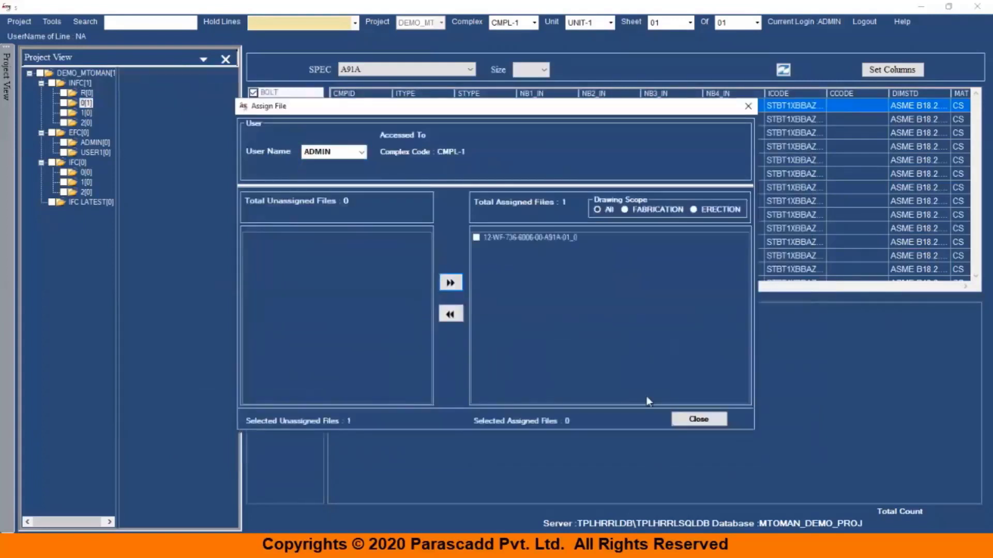
click(698, 419)
Check in the line 12-WF-736-6006-00-A91A-01_0 from the ADMIN folder under EFC.
click(103, 145)
click(169, 75)
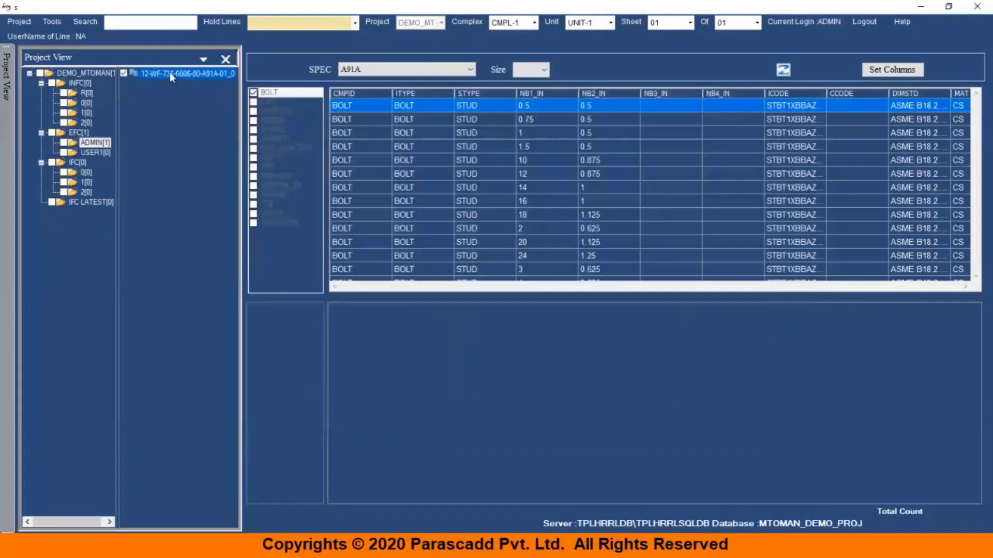
right_click(171, 73)
click(179, 78)
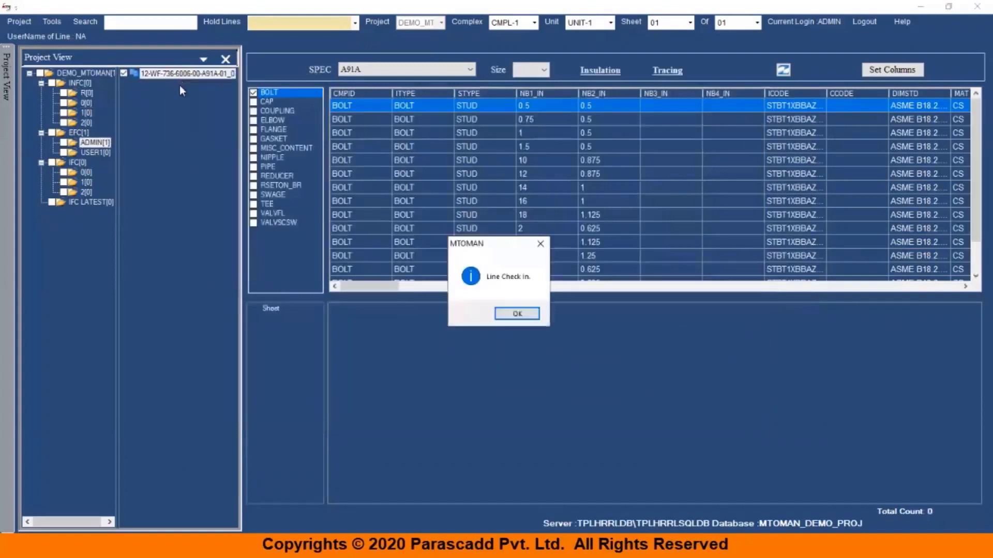
click(516, 314)
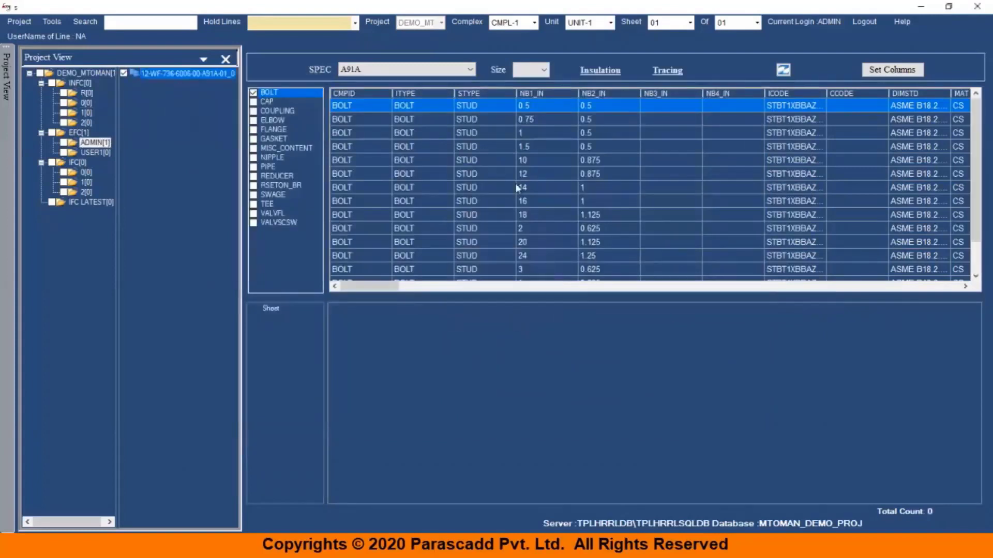
Filter the A91A spec components to size 12 and add the 12-inch pipe to the line.
click(543, 70)
click(533, 147)
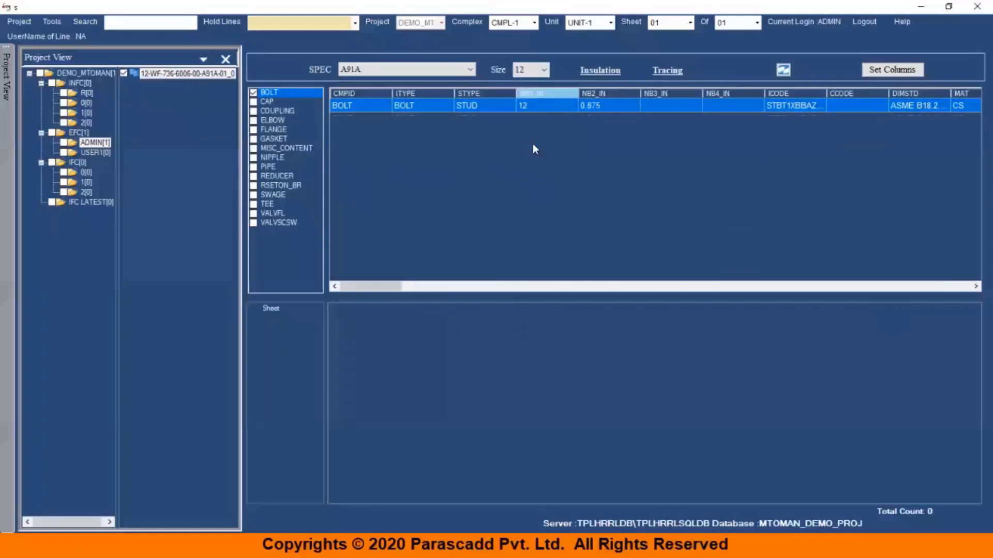
click(267, 168)
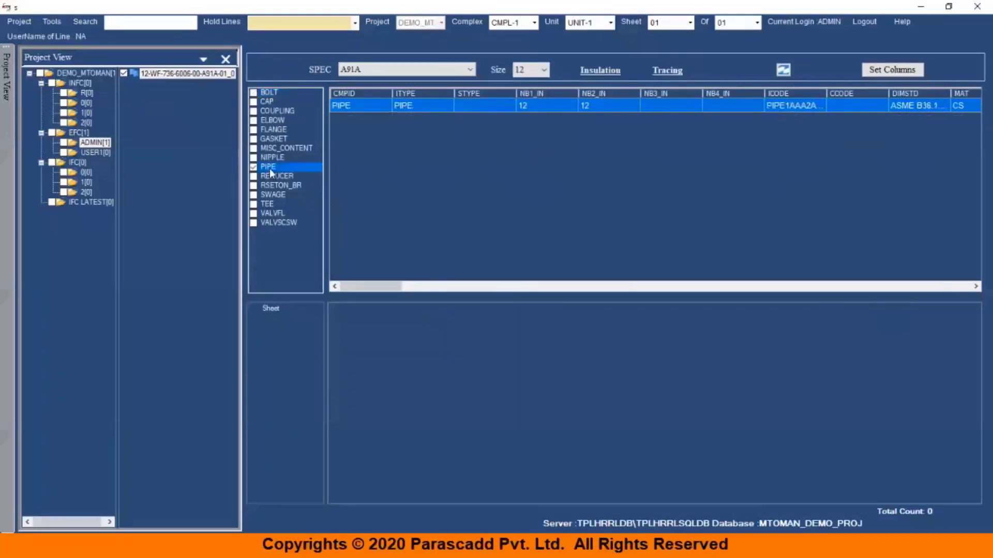
right_click(423, 107)
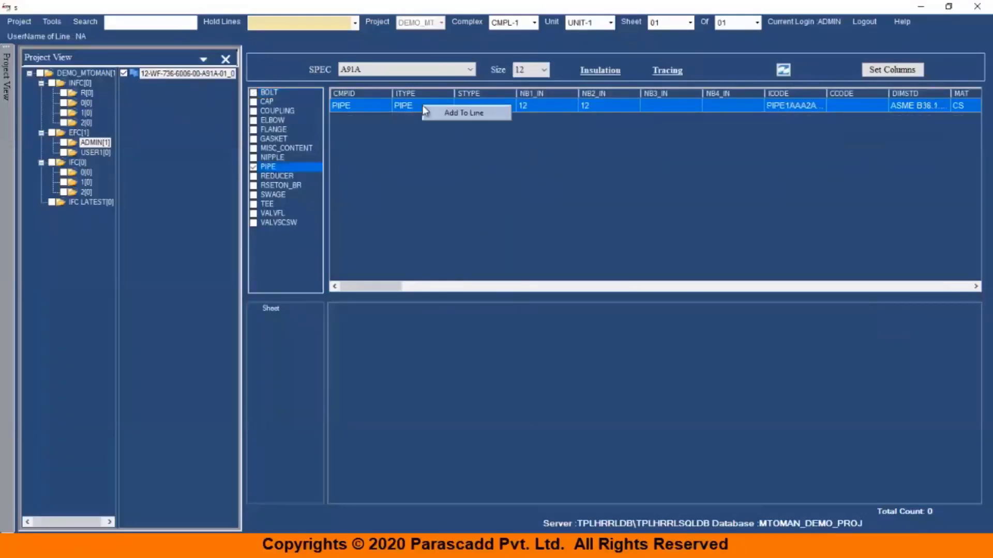
click(436, 113)
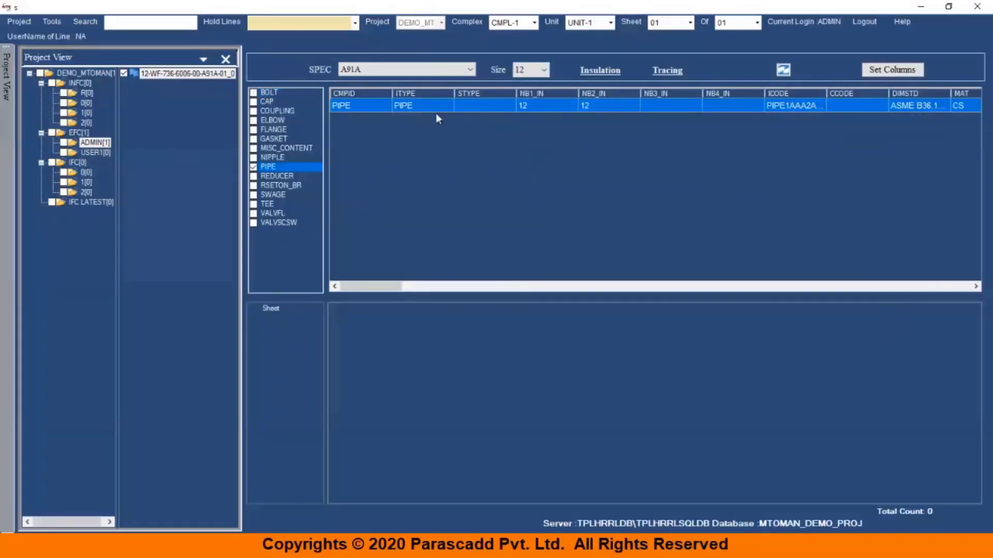
click(533, 314)
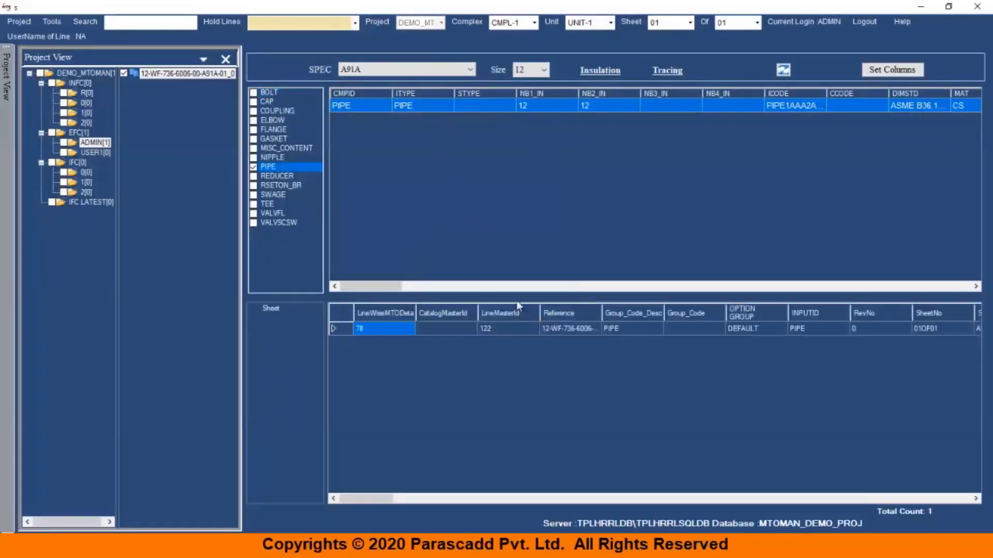
Add the size 12 90LR elbow to the line.
click(272, 120)
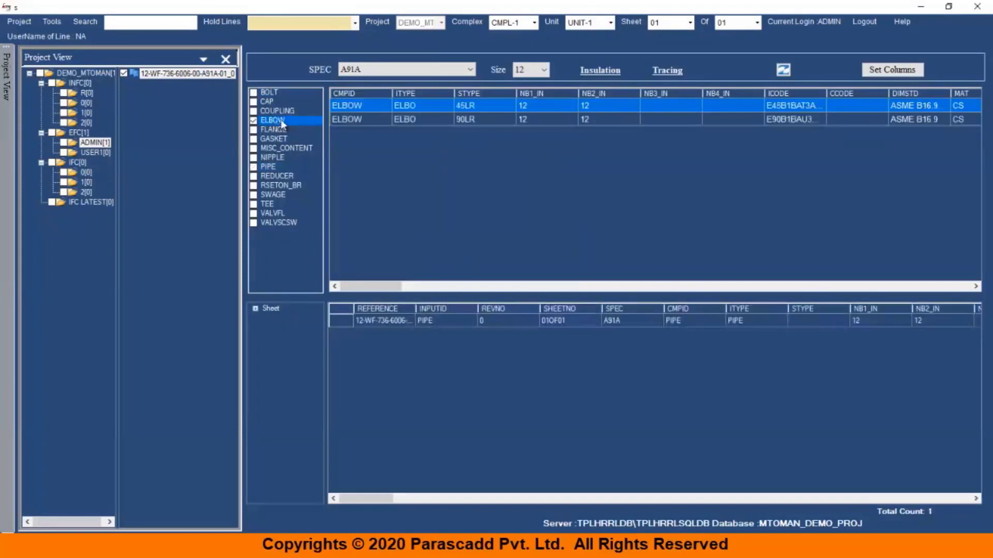
click(476, 118)
right_click(476, 118)
click(491, 125)
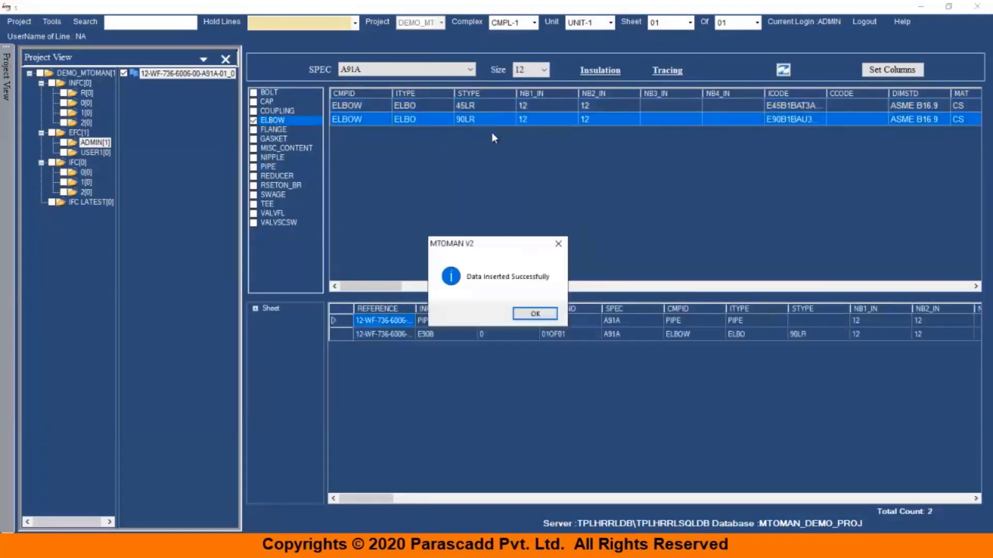
click(529, 314)
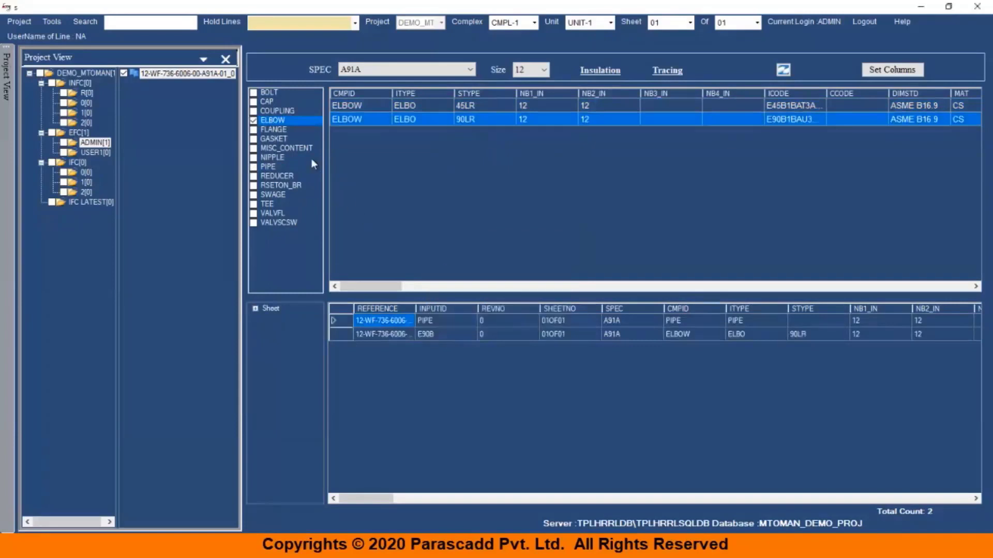
Add the size 12 welding neck flange to the line.
click(273, 130)
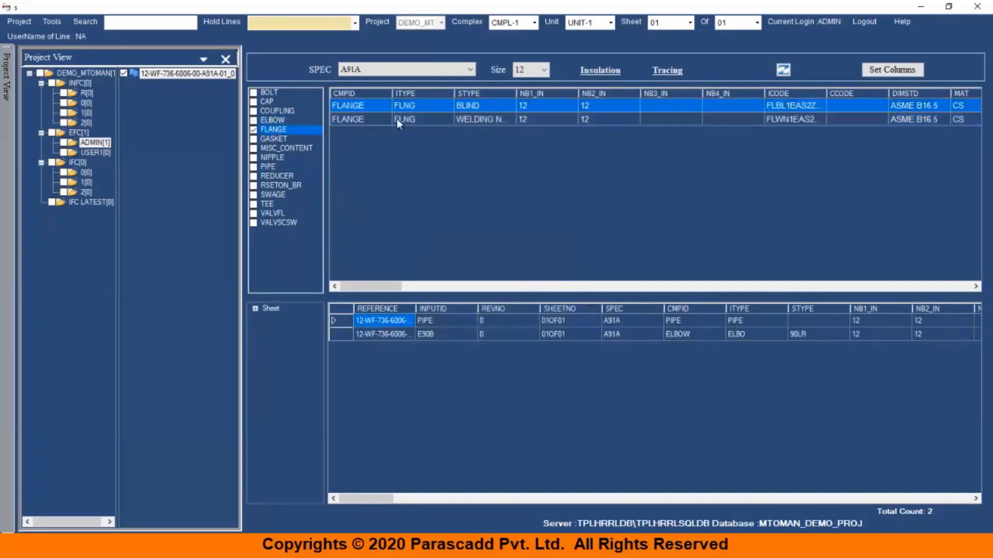
click(403, 119)
right_click(402, 119)
click(422, 127)
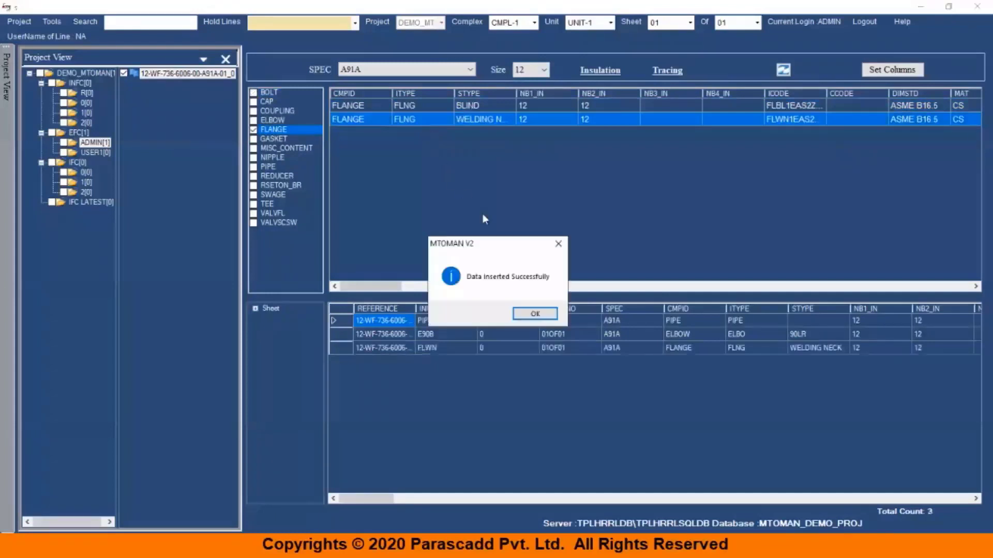
click(530, 316)
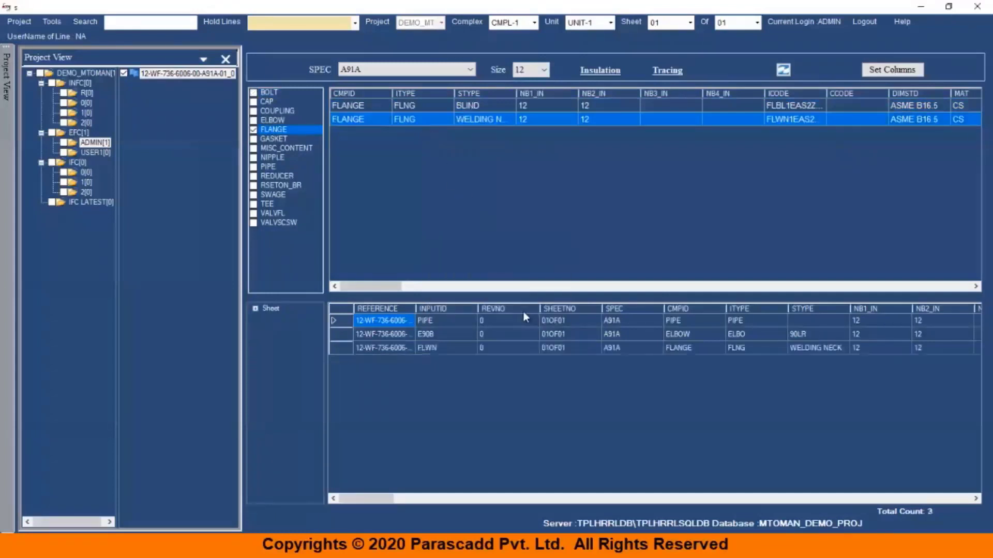
Add the size 12 spiral wound gasket to the line.
click(274, 137)
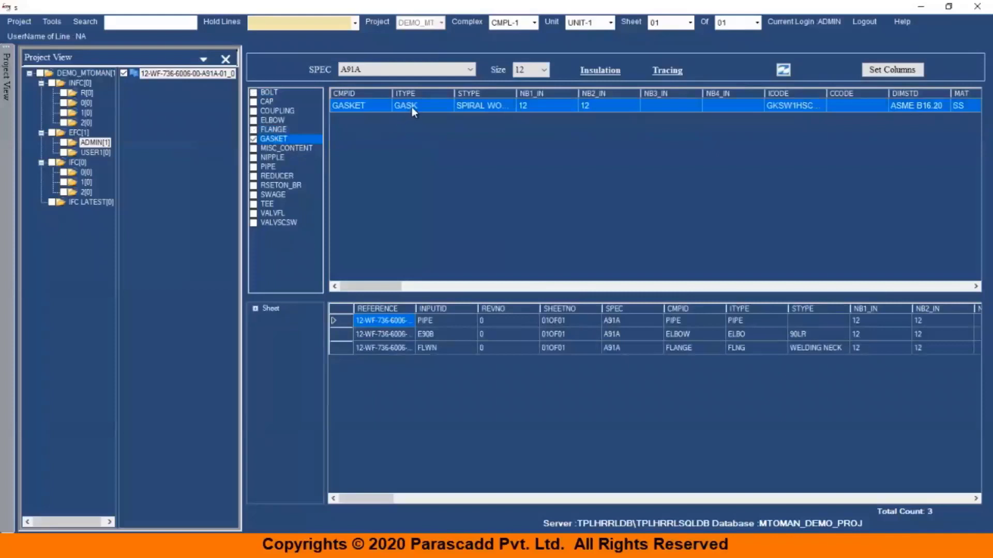
right_click(412, 107)
click(428, 117)
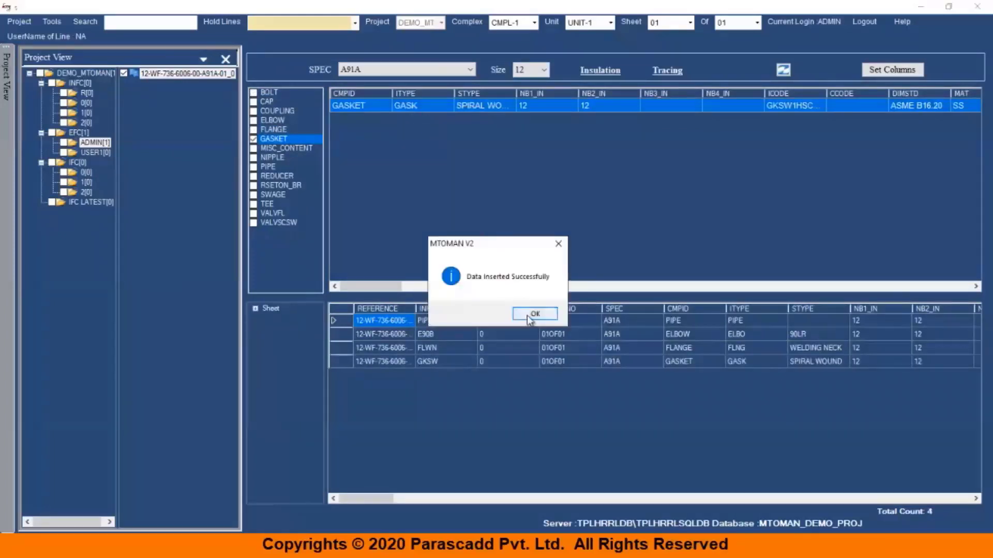
click(534, 313)
Add the 0.875 stud bolt for size 12 to the line.
click(265, 94)
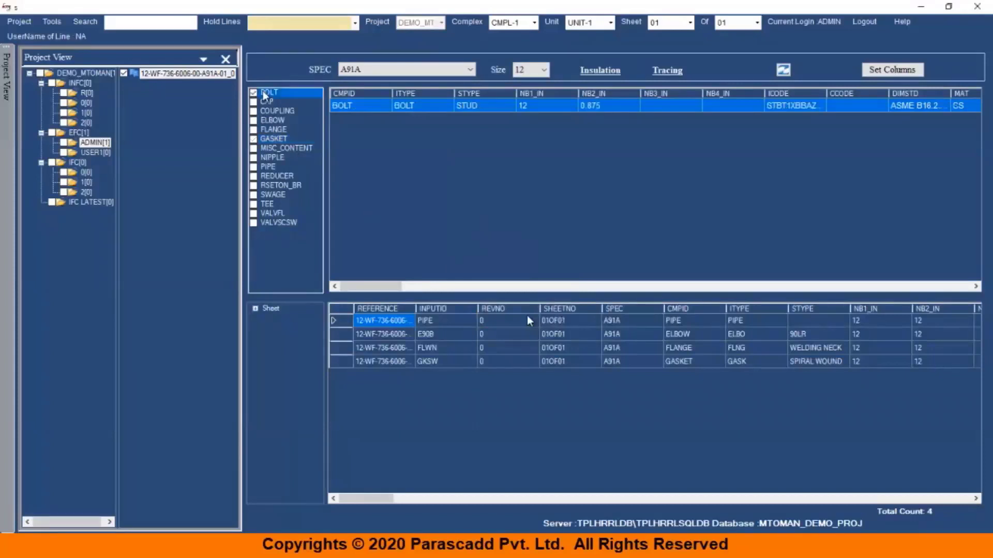
right_click(428, 107)
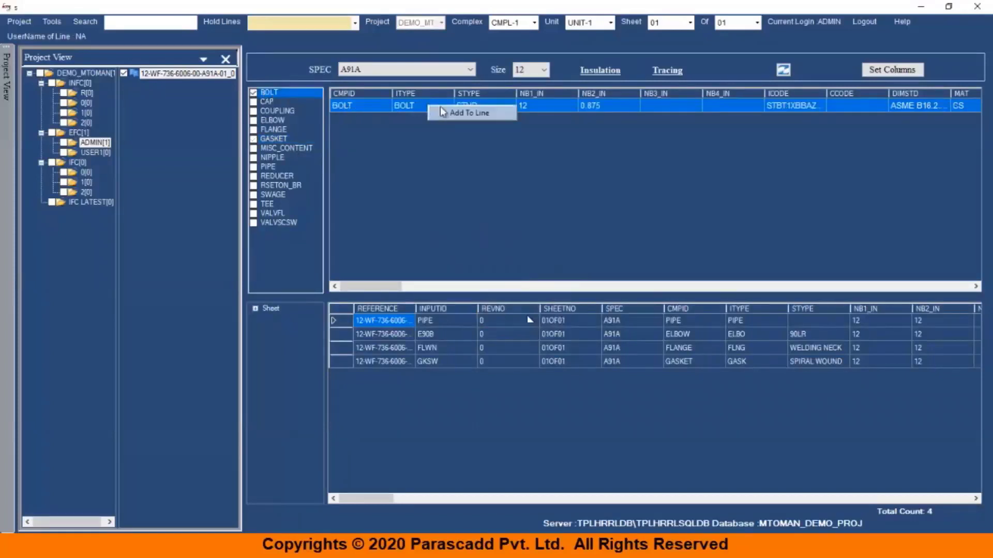
click(446, 111)
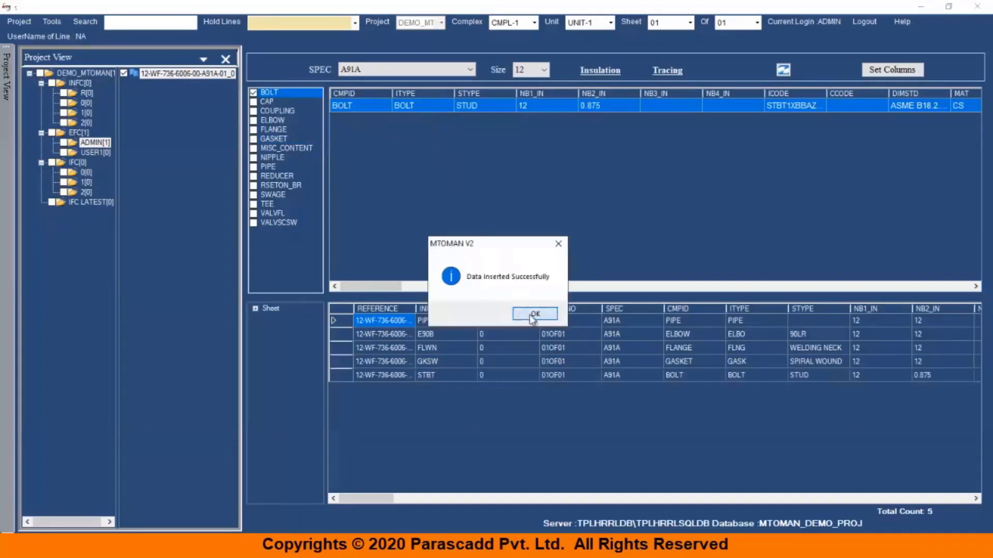
Add the second size 12 globe valve listed under the flanged valves to the line.
click(533, 314)
click(275, 216)
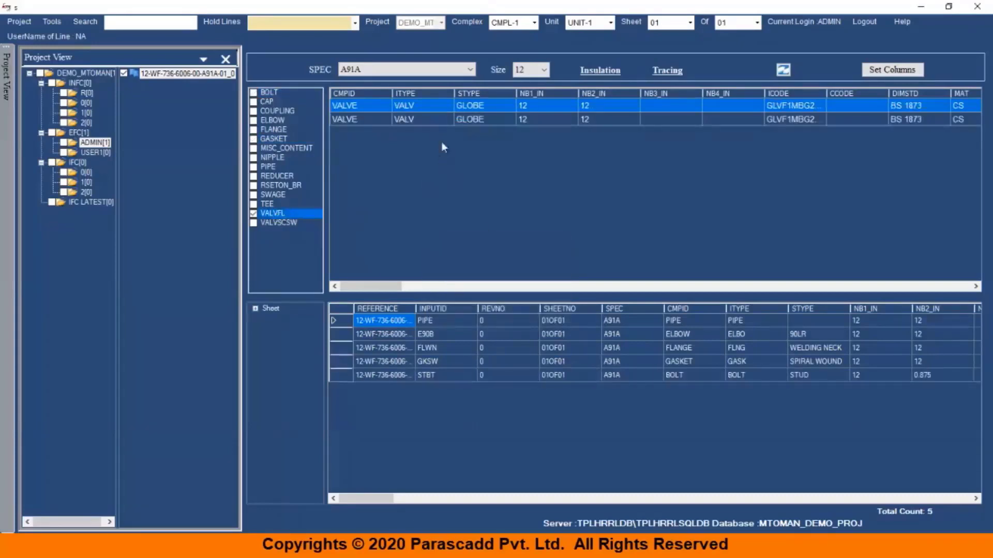
click(439, 119)
right_click(438, 119)
click(450, 125)
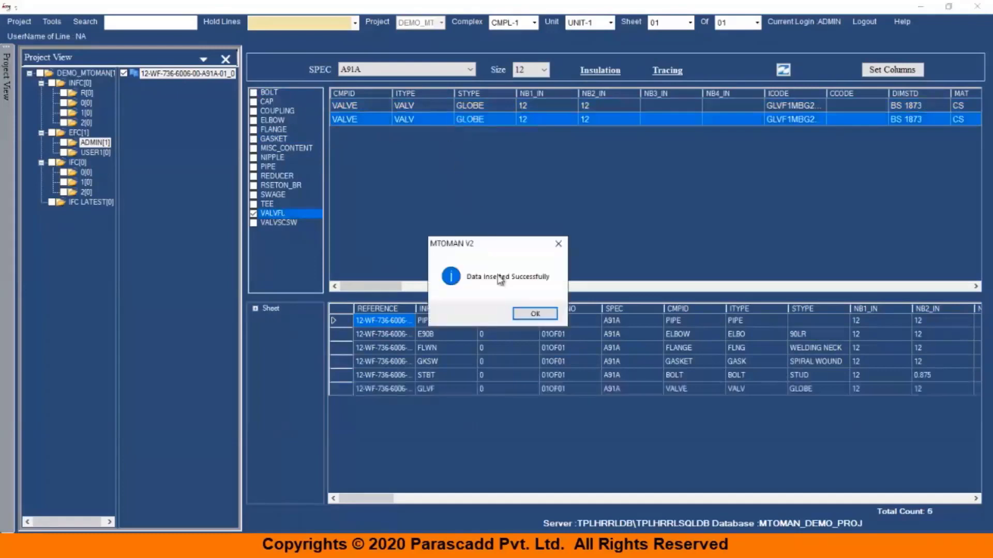
click(528, 316)
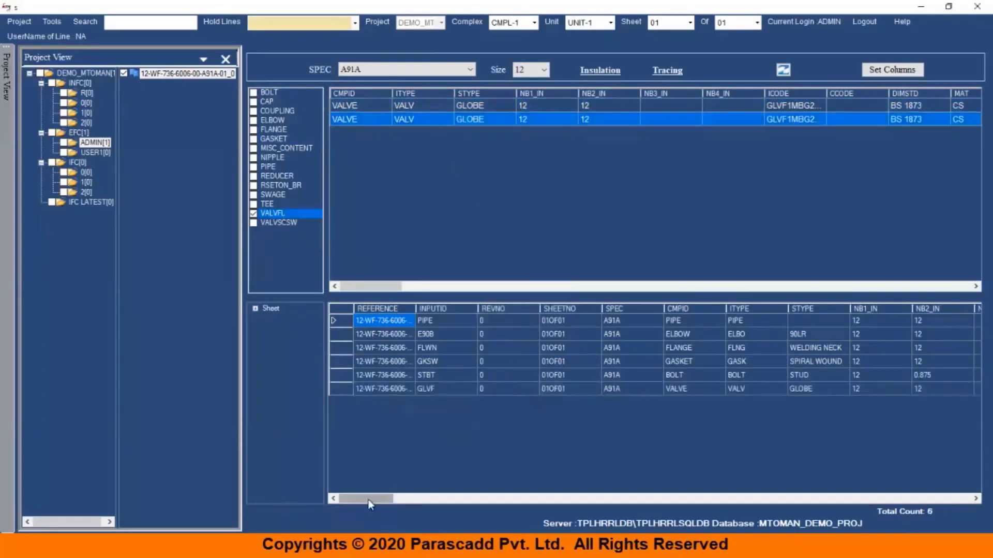
Set the quantity to 36.100 m for the pipe and 2 for the 90LR elbow.
drag(370, 499, 417, 512)
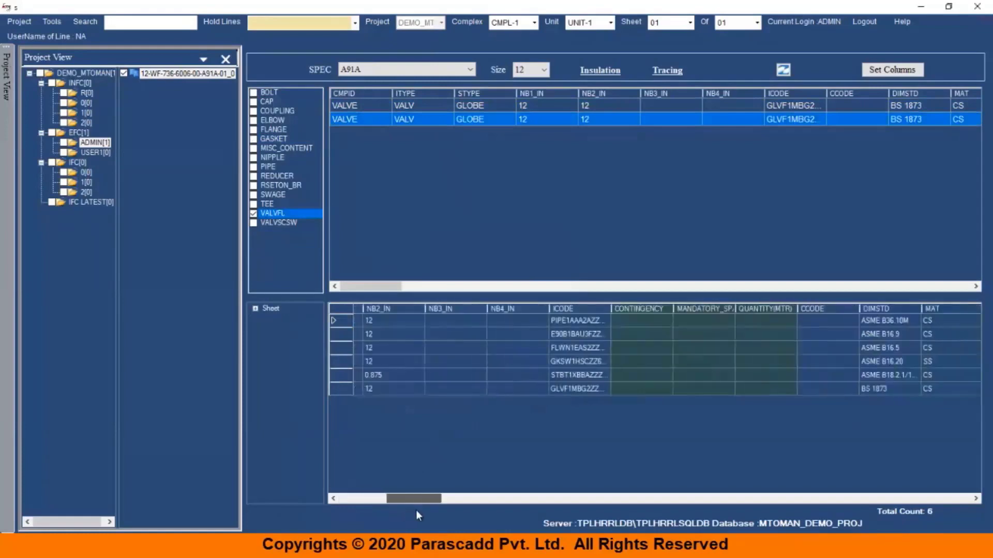
click(759, 320)
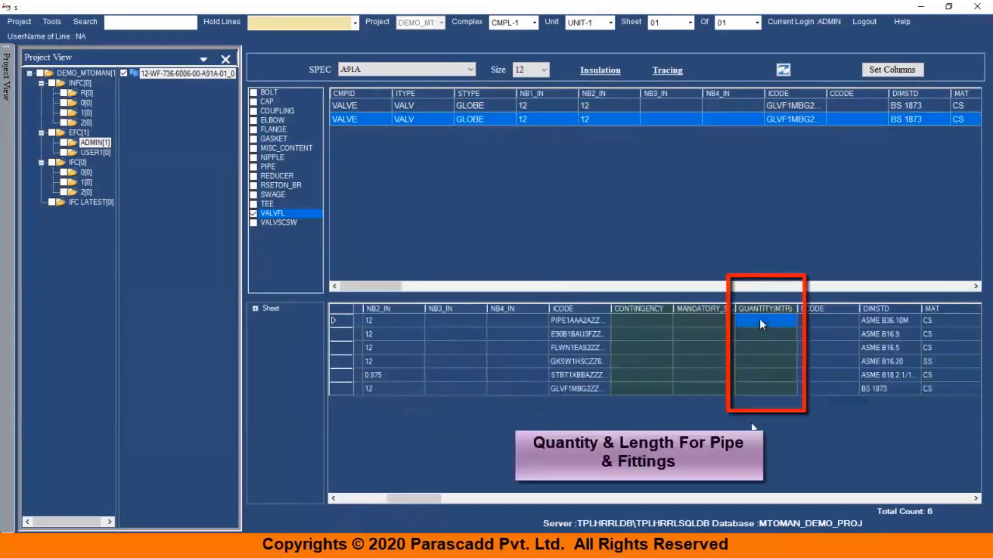
click(761, 320)
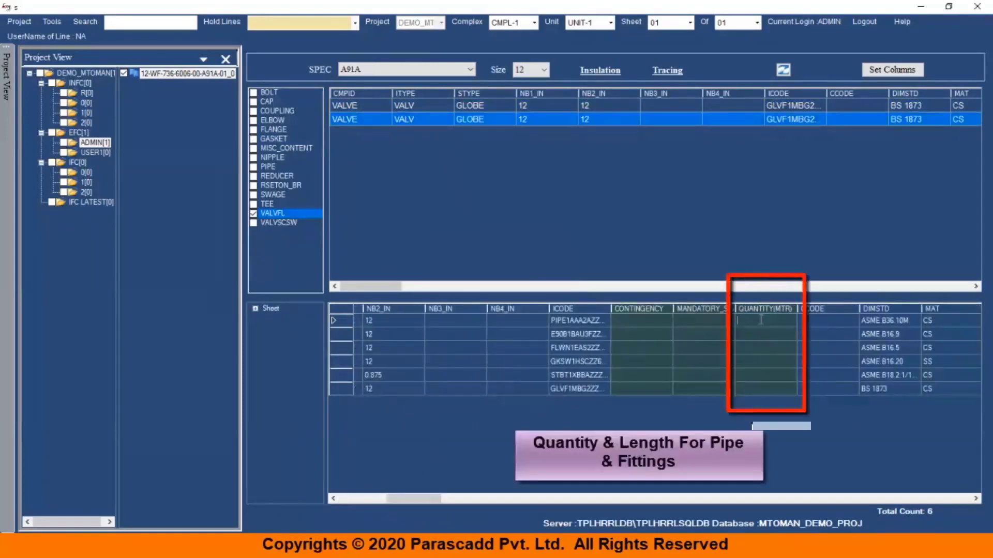
text(30)
text(.100)
click(761, 335)
click(762, 335)
text(2)
Set the quantity to 2 for both the welding neck flange and the spiral wound gasket.
click(762, 346)
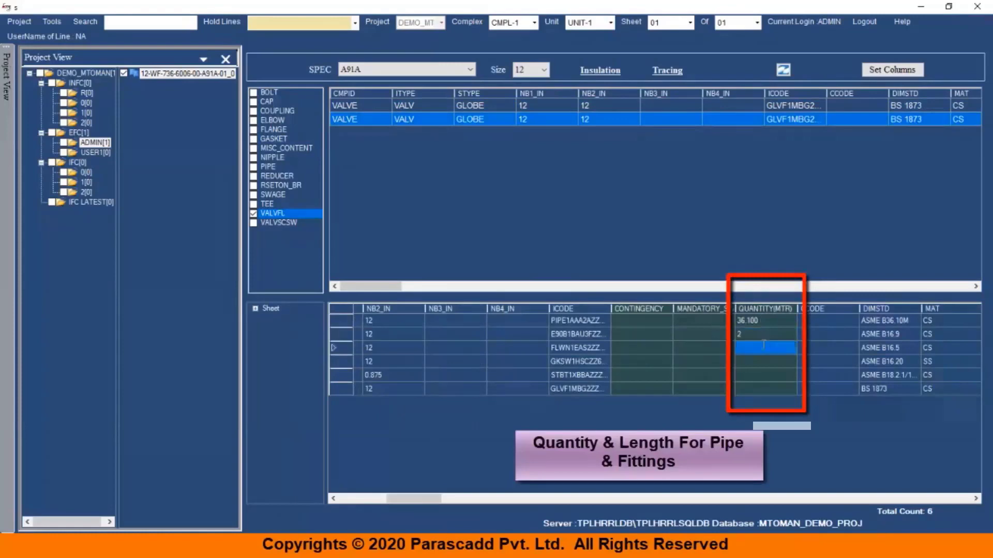
click(764, 345)
text(2)
click(762, 360)
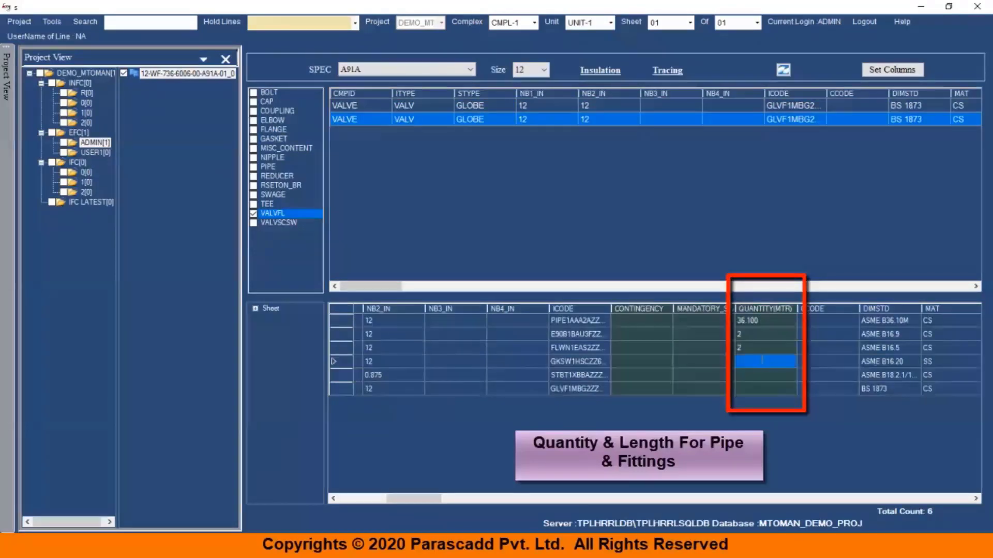
click(762, 360)
text(2)
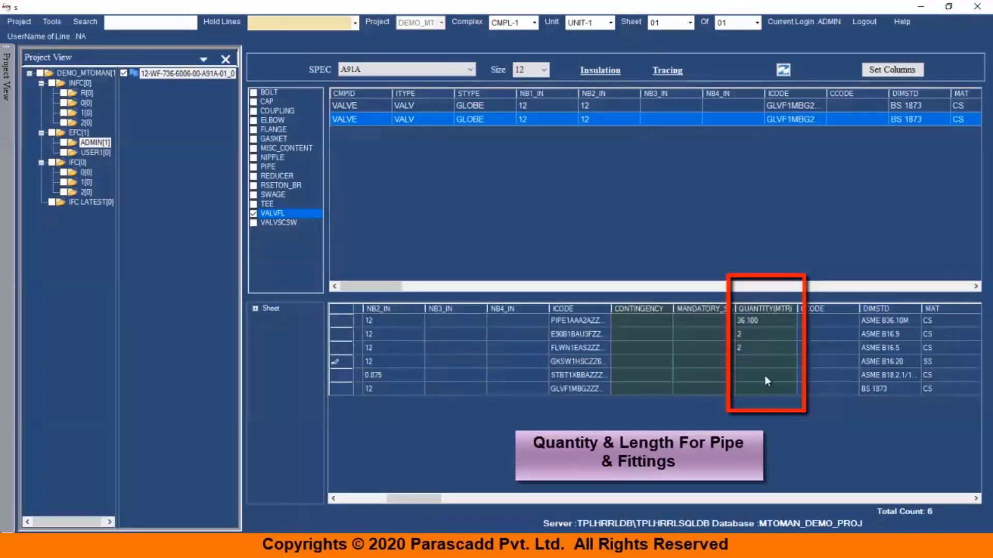
Set the quantity to 8 for the stud bolts and 1 for the globe valve.
click(766, 376)
click(765, 376)
text(8)
click(766, 387)
click(761, 389)
text(1)
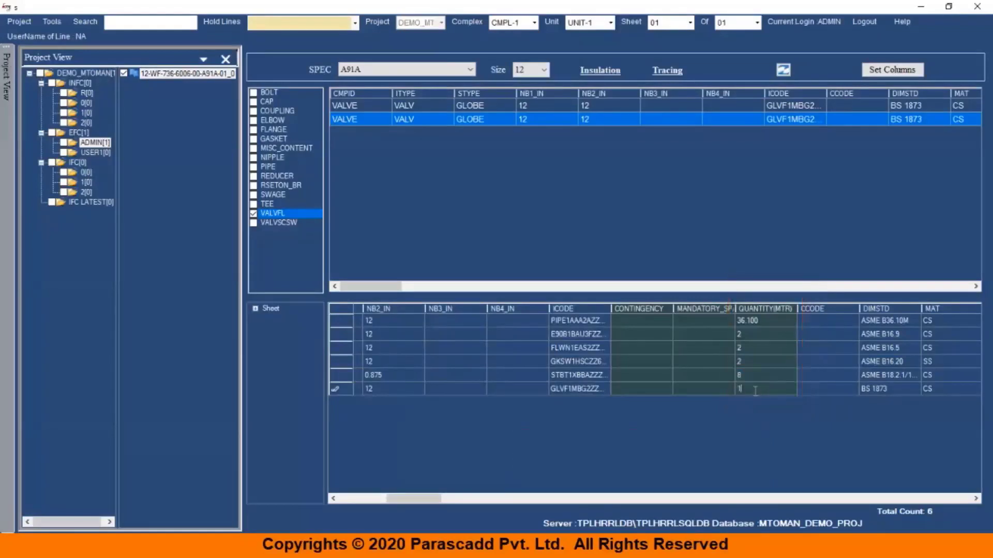
Save all the component rows of the line, from the pipe to the globe valve.
drag(416, 499, 368, 500)
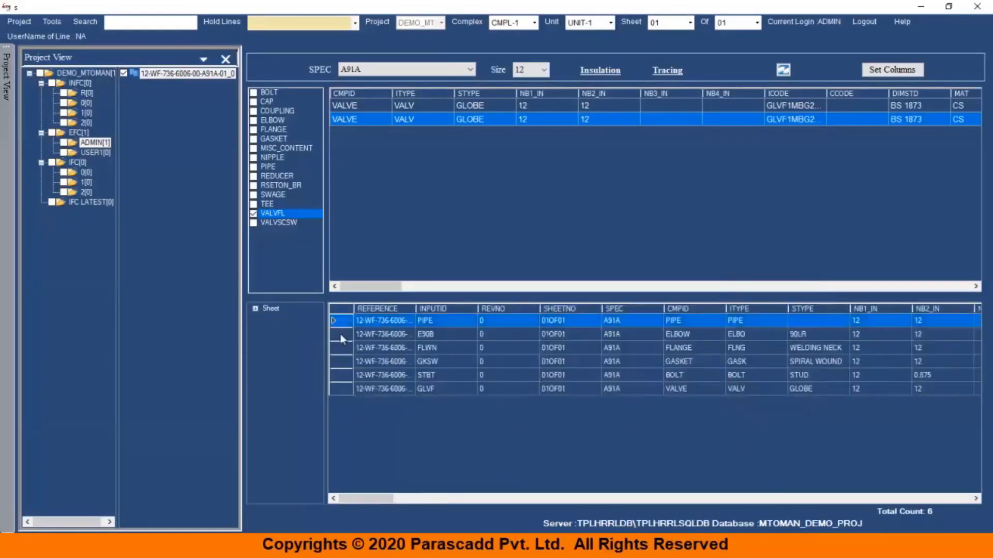
drag(340, 334, 347, 402)
right_click(390, 349)
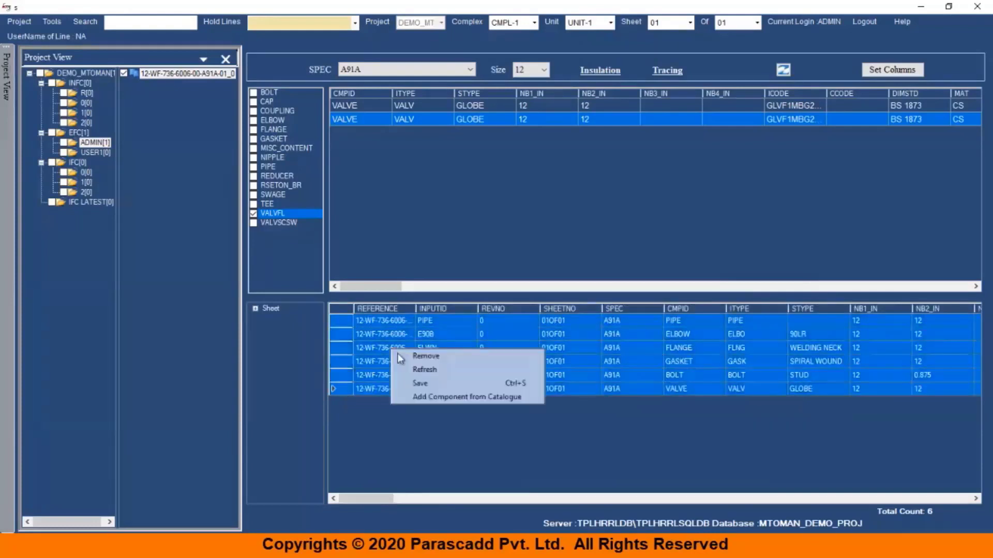
click(418, 383)
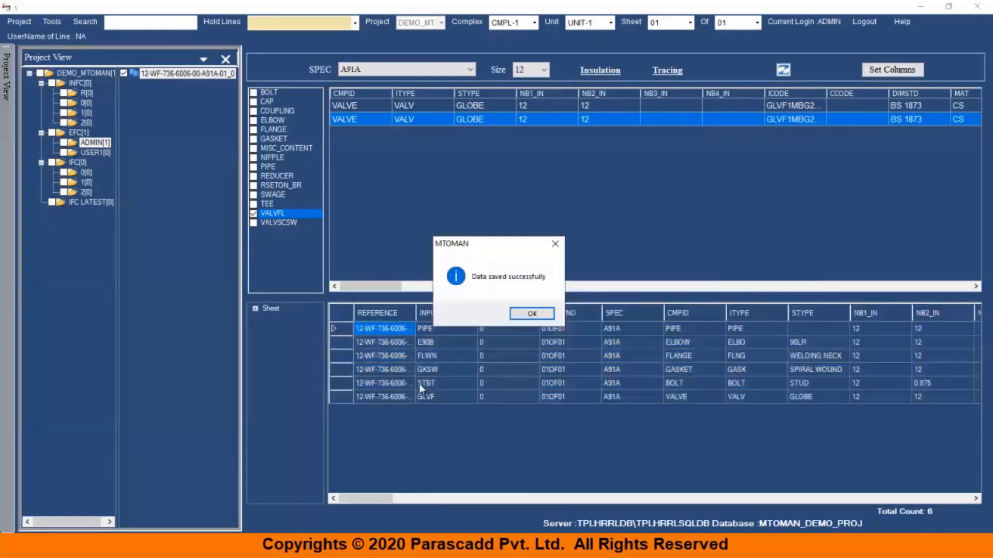
click(522, 315)
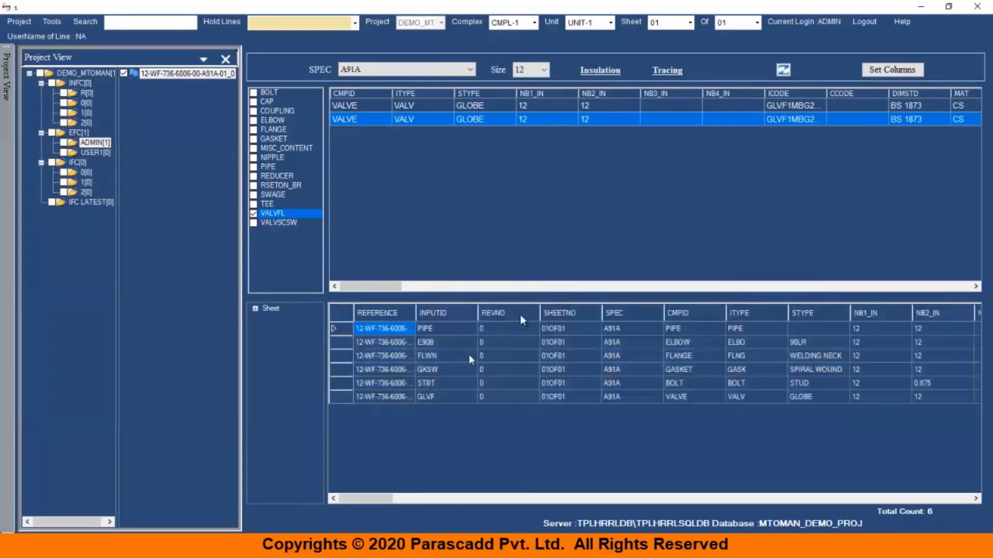
Check out line 12-WF-736-6006-00-A91A-01 and move it from EFC to IFC.
click(194, 80)
right_click(191, 74)
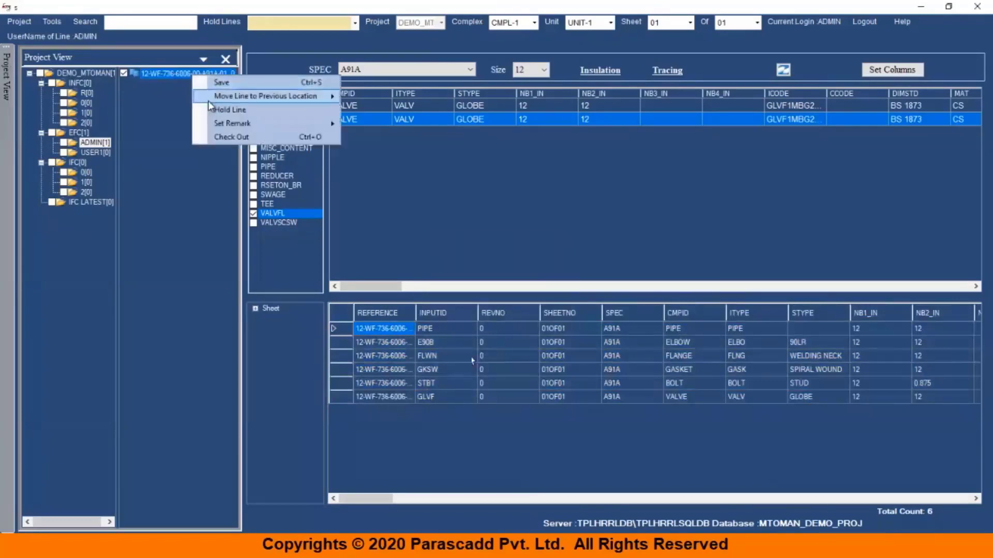
click(219, 138)
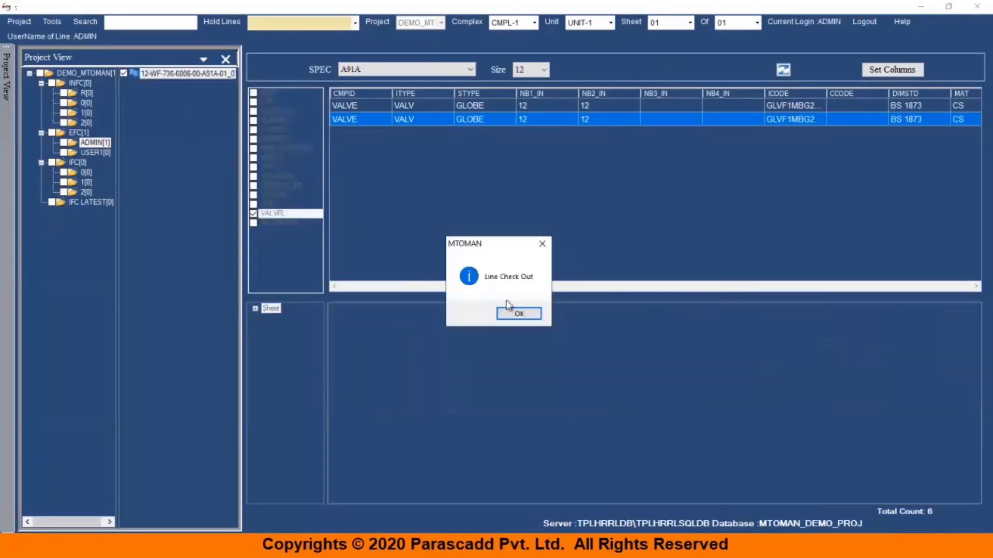
click(518, 313)
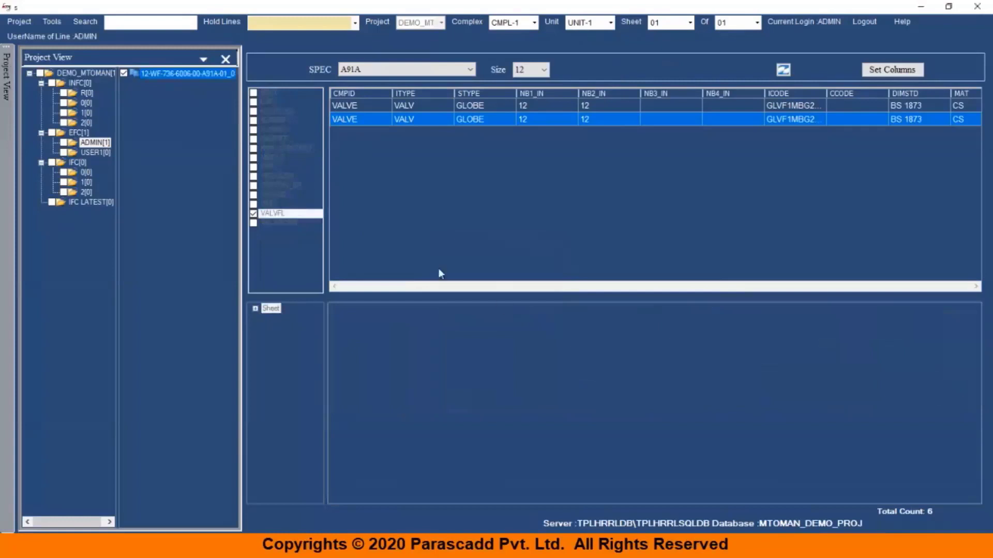
right_click(204, 76)
click(228, 94)
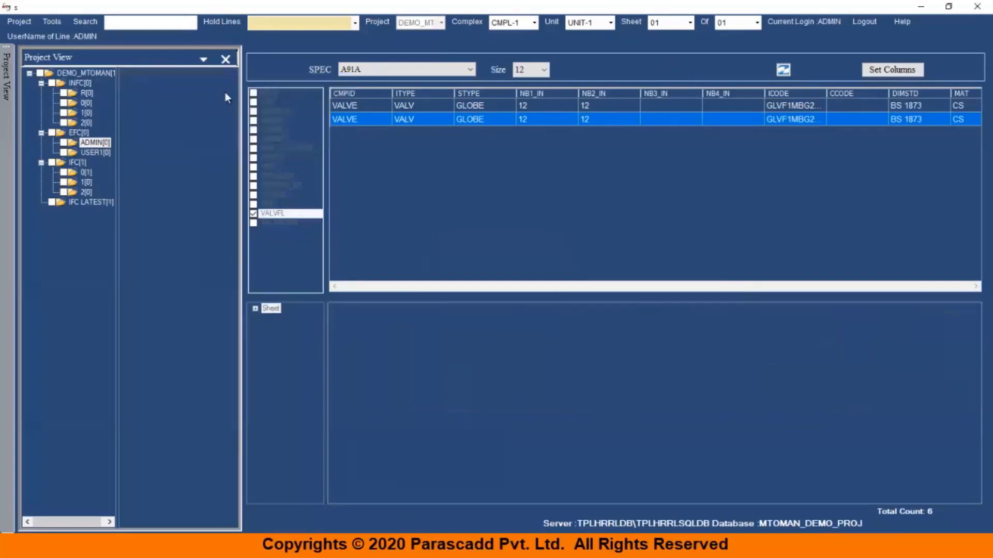
Import line names from the LIST Excel file on the desktop into INFC for CMPL-1, UNIT-1, reviewing the loaded rows.
click(87, 94)
right_click(87, 96)
mouse_move(101, 116)
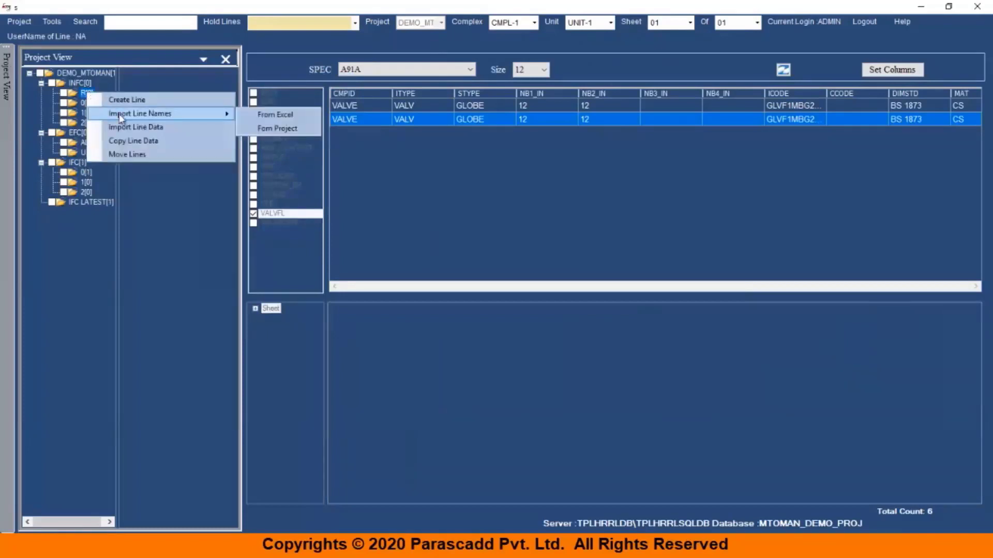
click(282, 114)
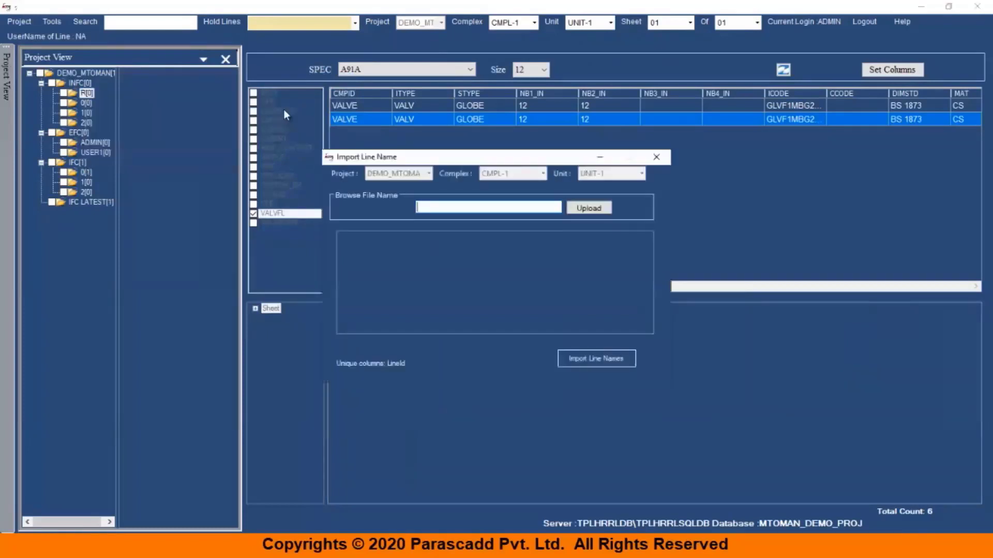
click(588, 208)
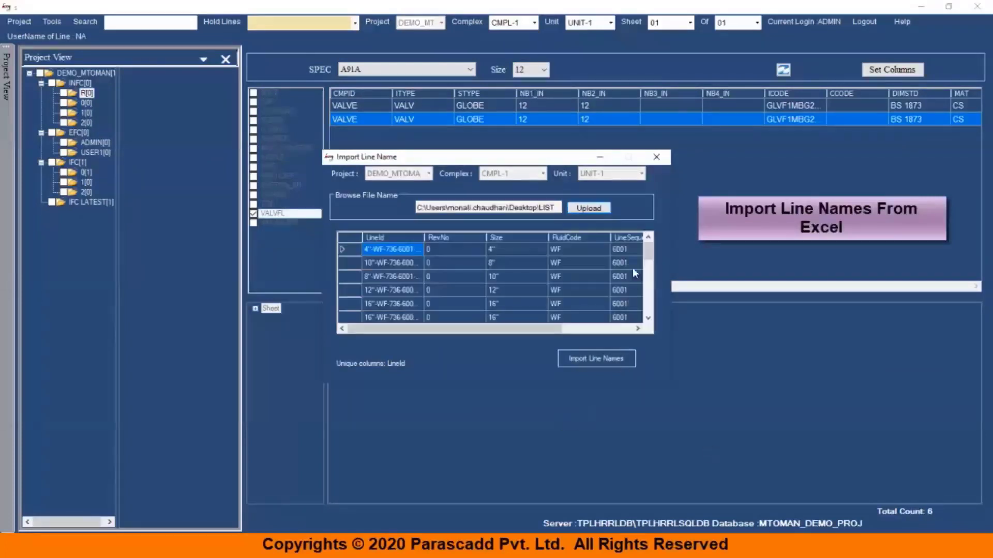
drag(647, 250, 647, 304)
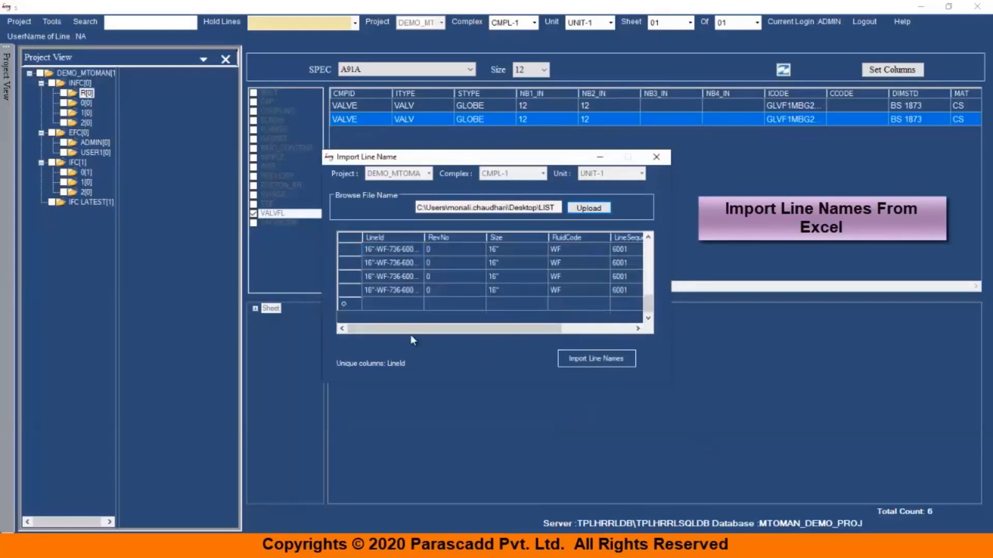
drag(418, 330, 508, 340)
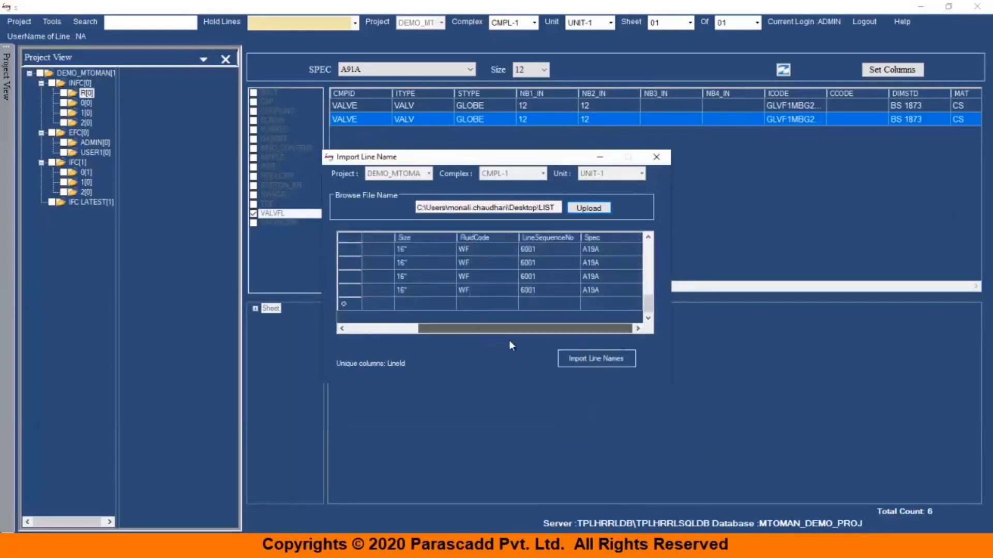
click(585, 359)
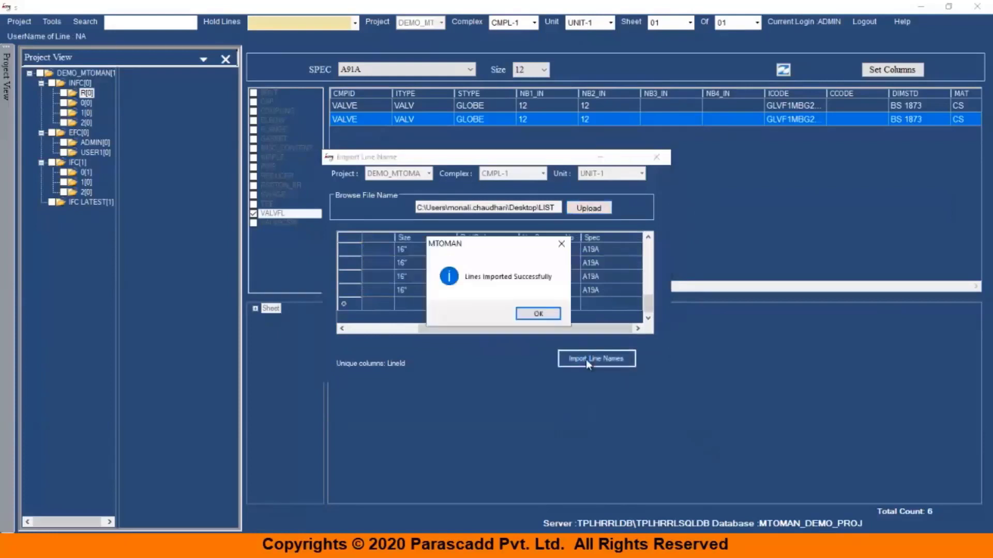
click(538, 314)
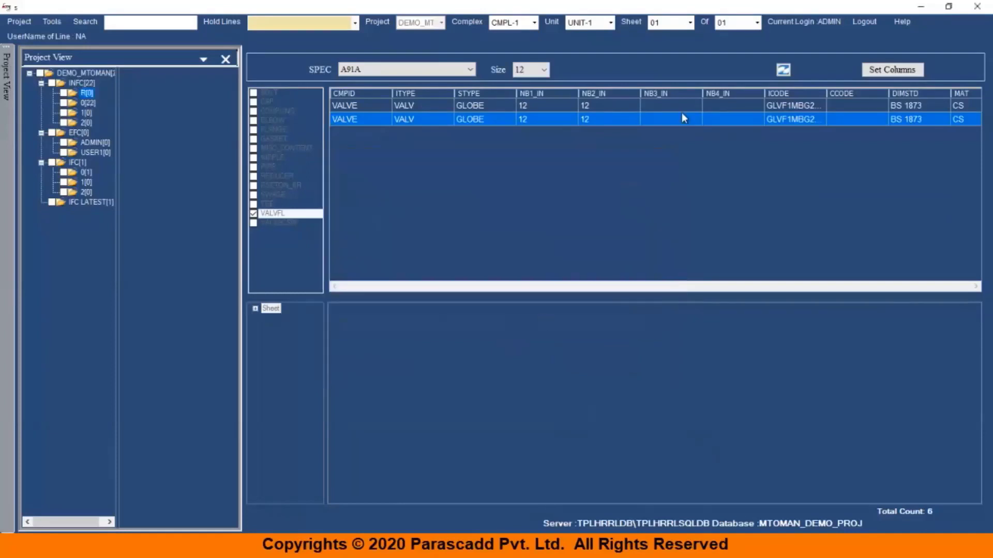
Assign all the imported lines in INFC revision 0 to the ADMIN user.
click(88, 104)
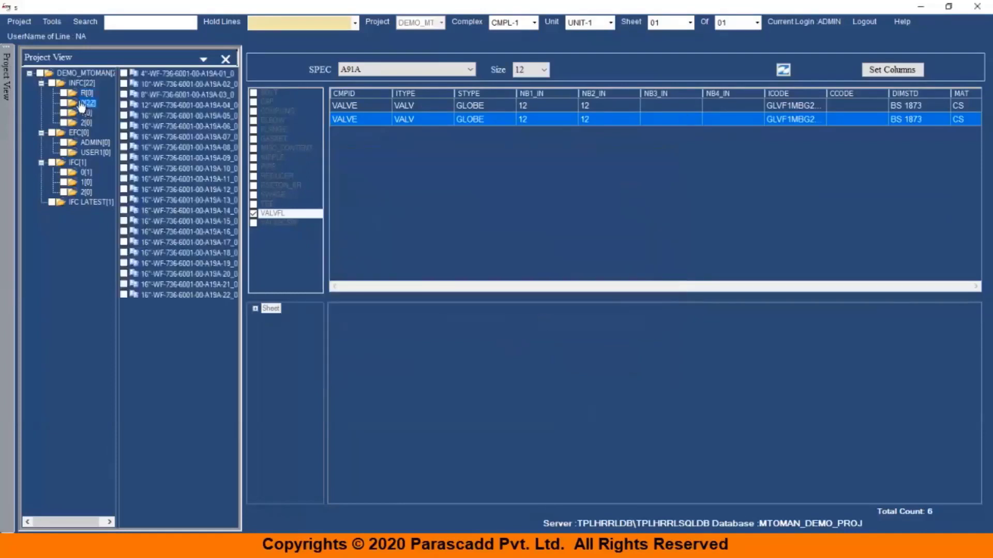
drag(193, 309, 166, 92)
right_click(165, 92)
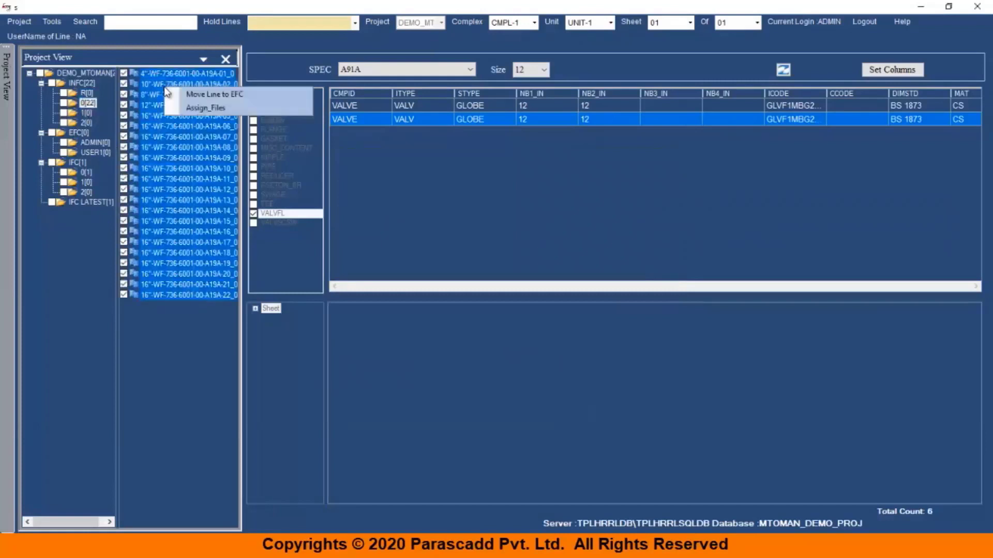
click(185, 109)
click(331, 152)
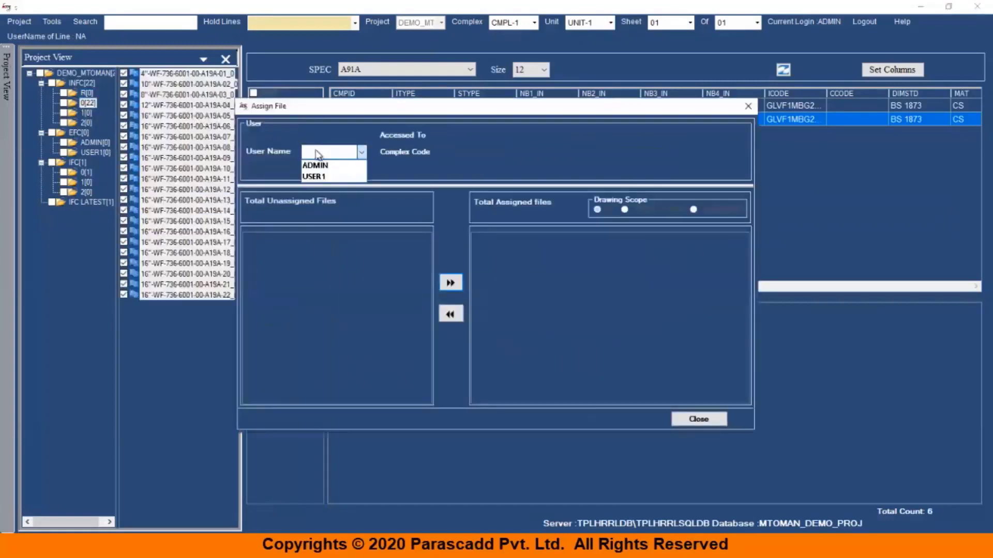
click(320, 162)
click(450, 282)
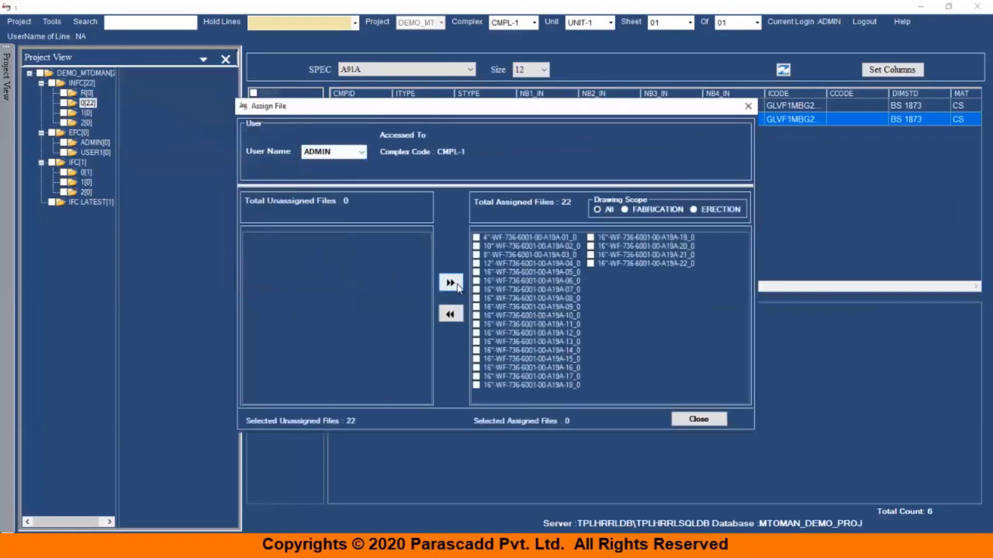
click(712, 422)
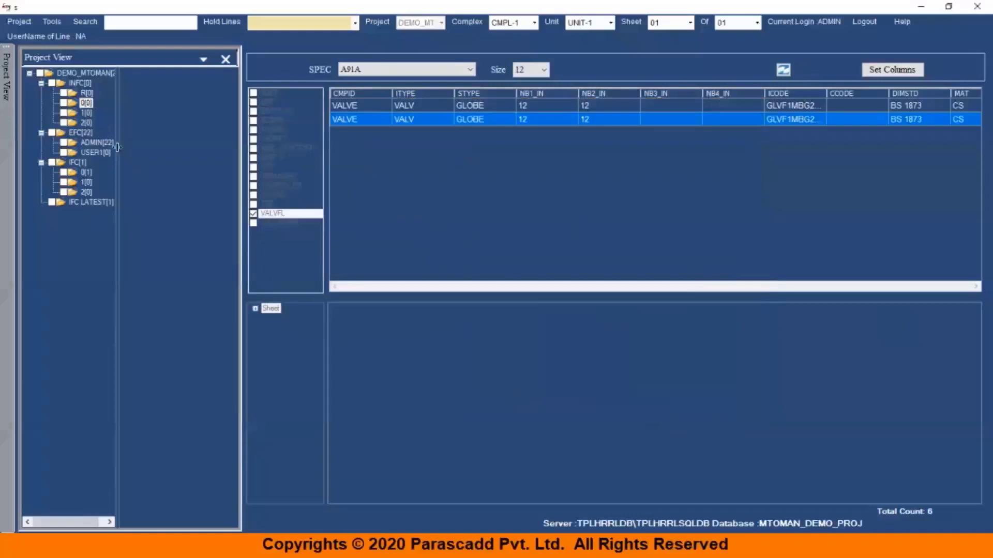
Check in line 4"-WF-736-6001-00-A19A-01 from ADMIN's EFC folder and set the component size to 4.
click(97, 142)
click(151, 75)
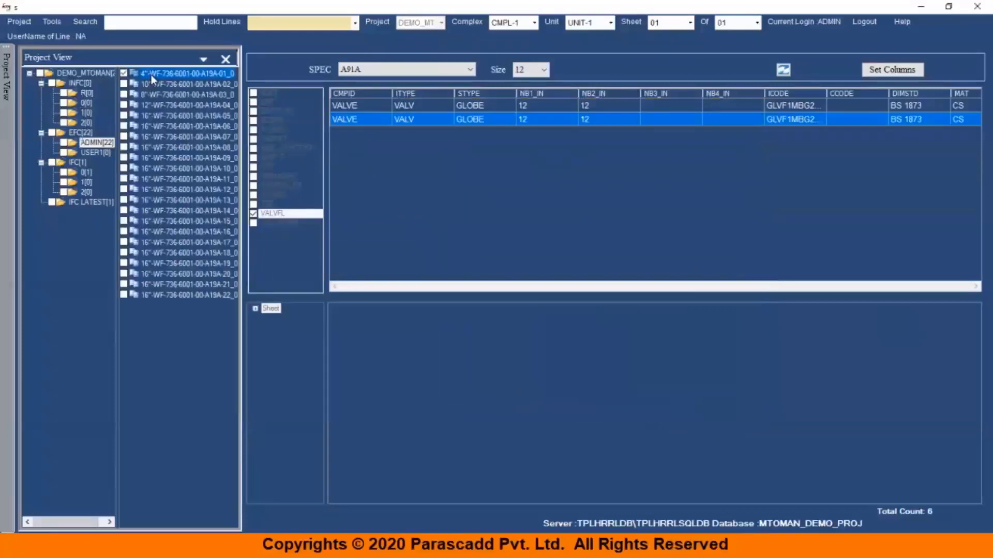
right_click(151, 75)
click(166, 82)
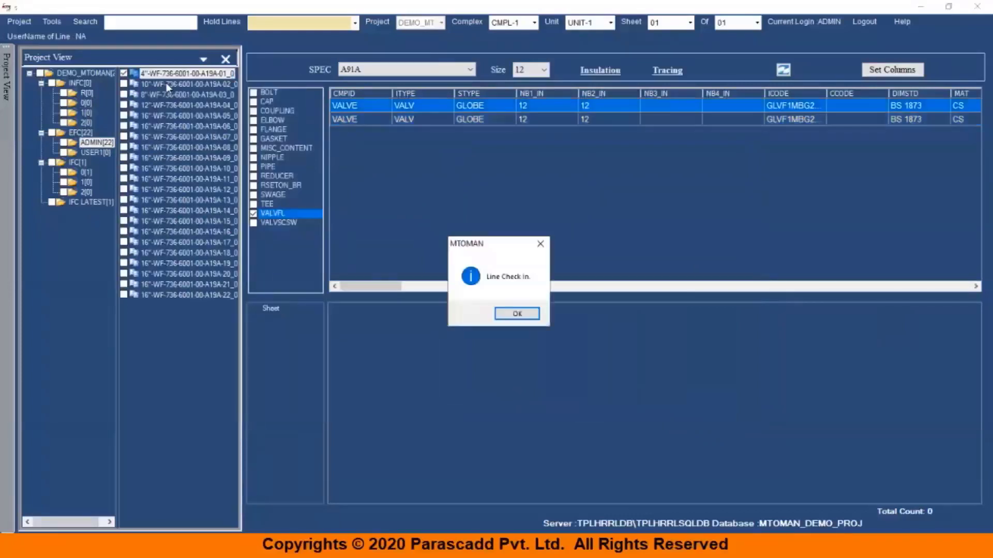
click(509, 316)
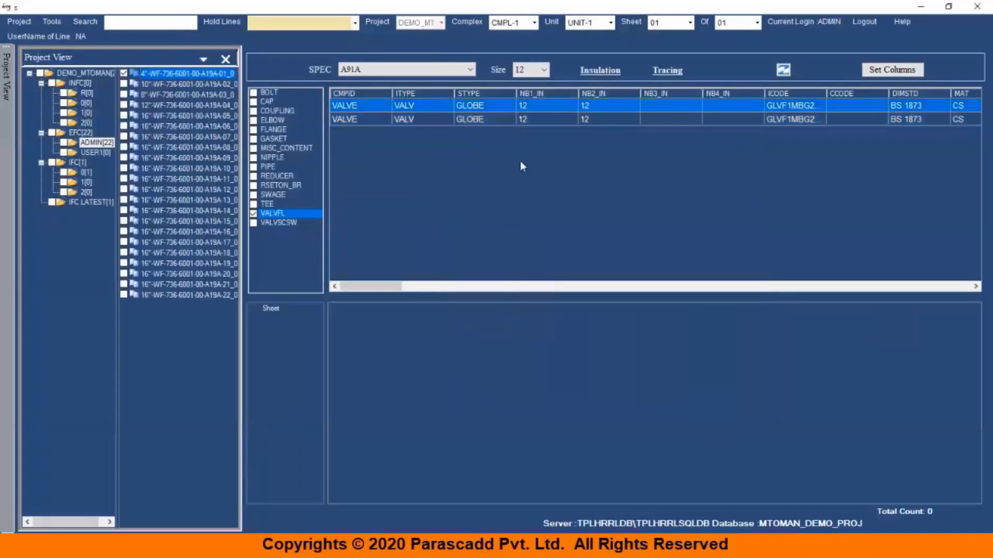
click(543, 70)
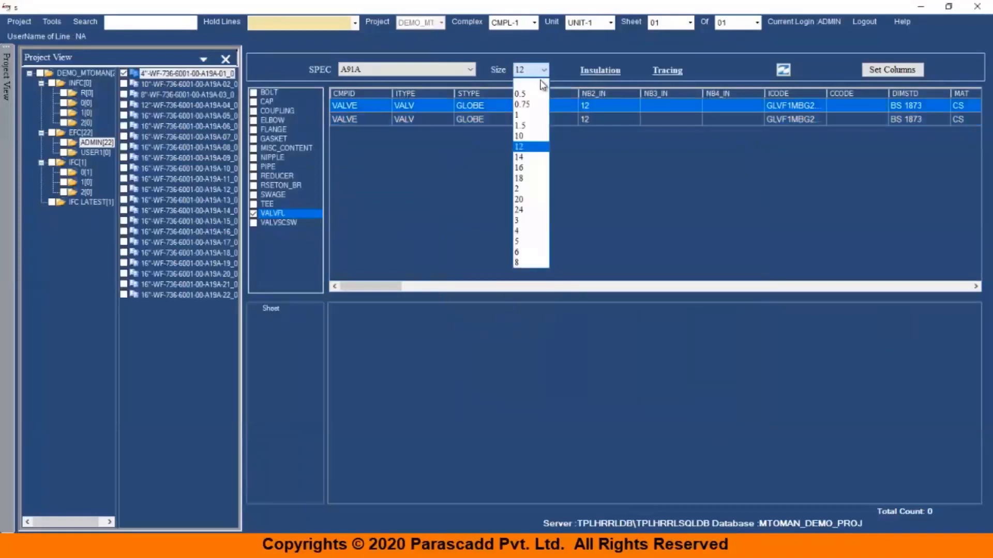
click(518, 231)
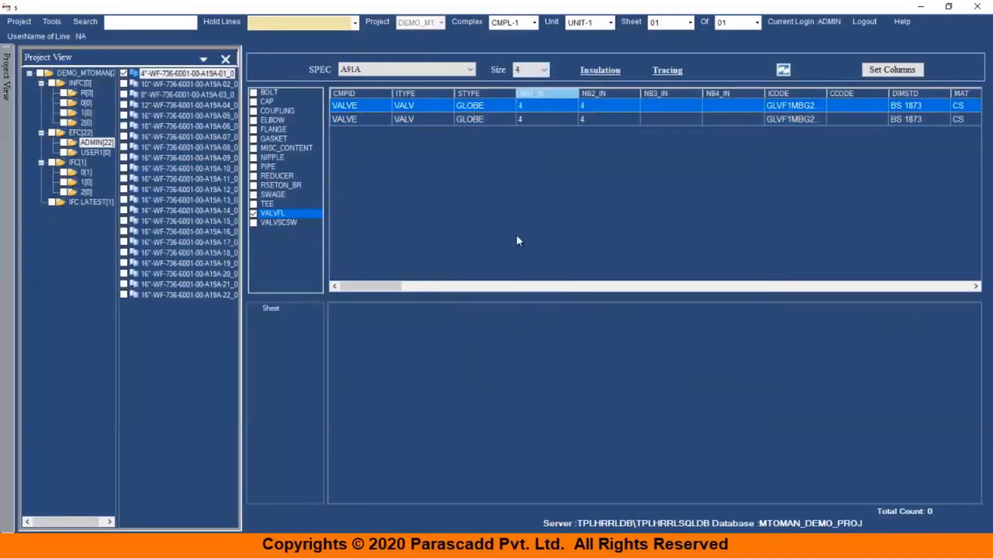
Add the size 4 pipe and the 4 x 3 eccentric reducer to the 4" line's take-off.
click(266, 167)
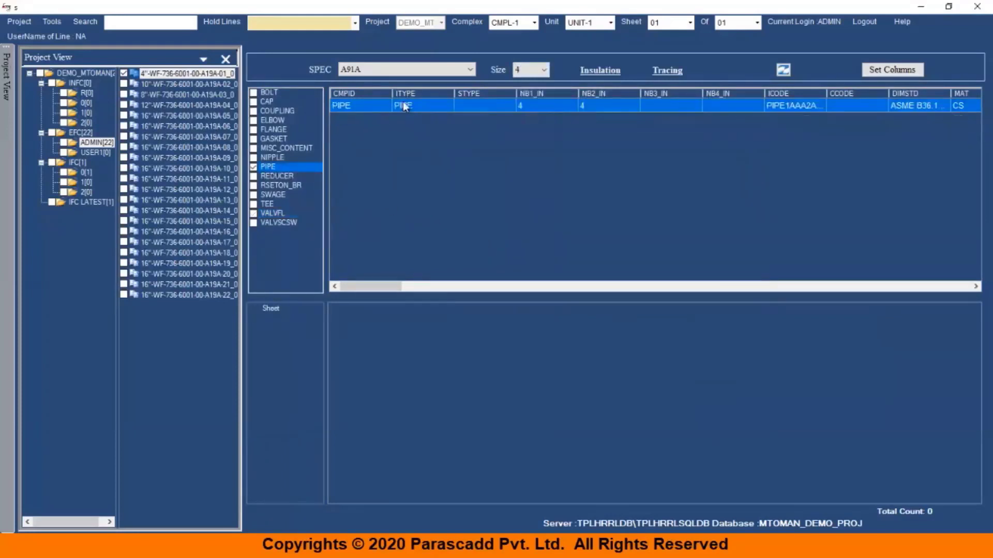
double_click(403, 103)
click(533, 313)
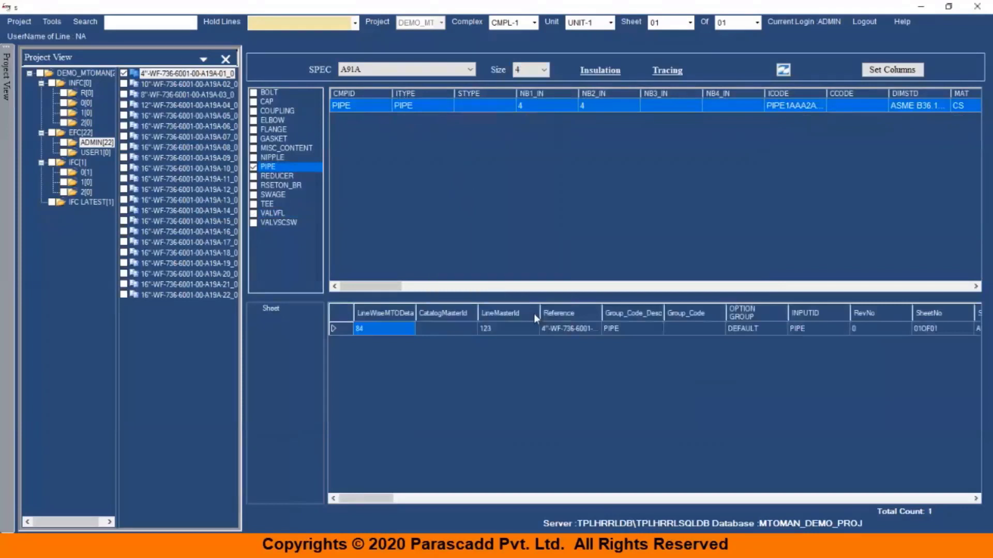
click(273, 176)
click(531, 147)
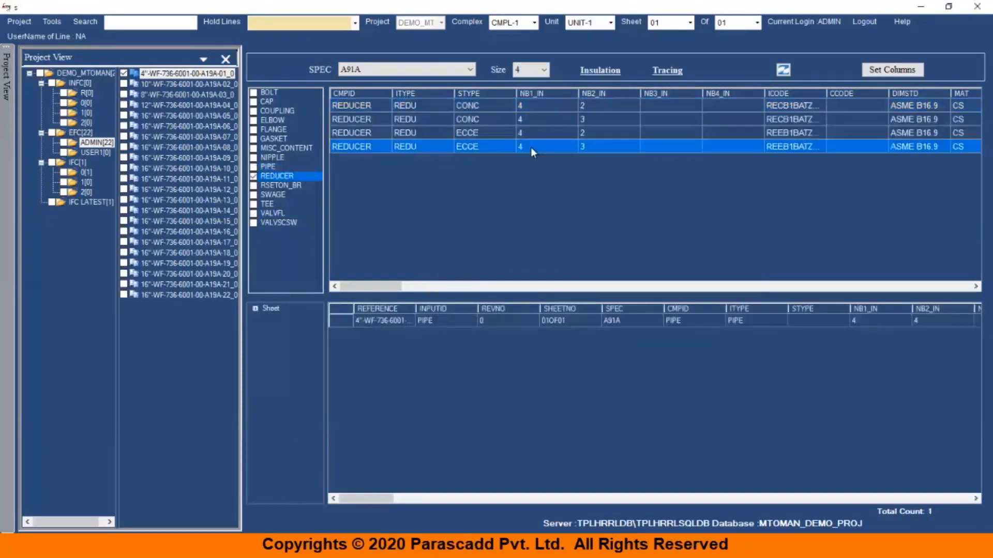
right_click(530, 146)
click(536, 155)
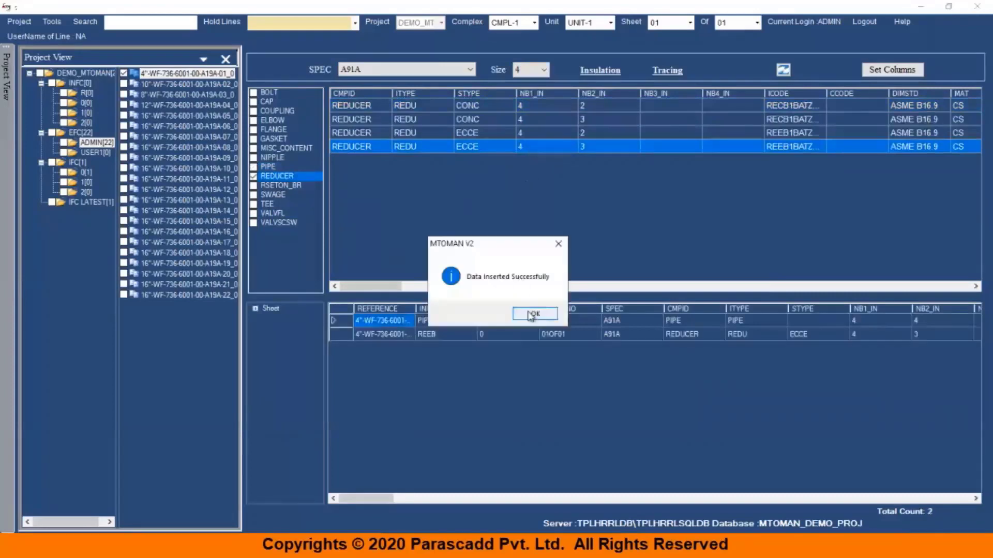
click(530, 313)
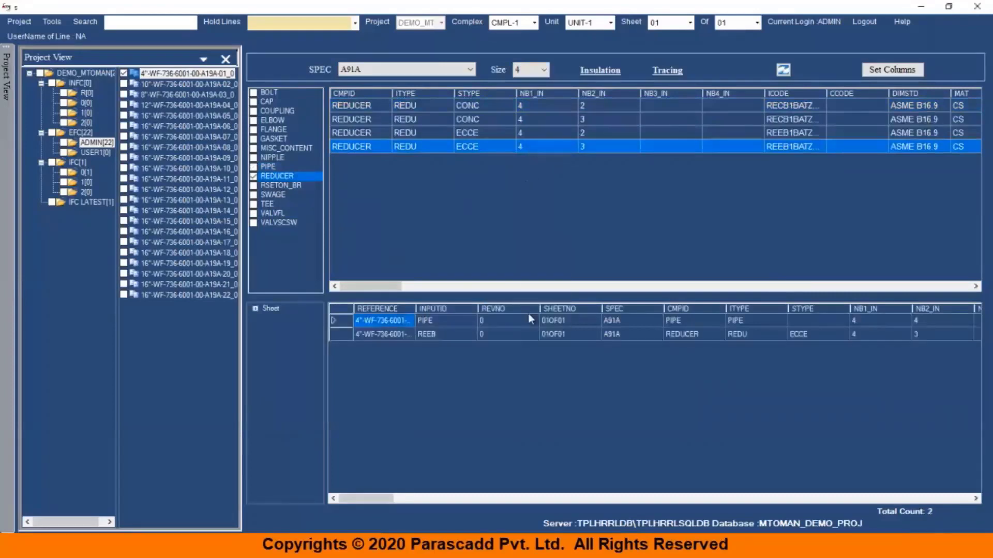
Add the first size 4 flanged globe valve and the size 4 welding neck flange to the line.
click(271, 215)
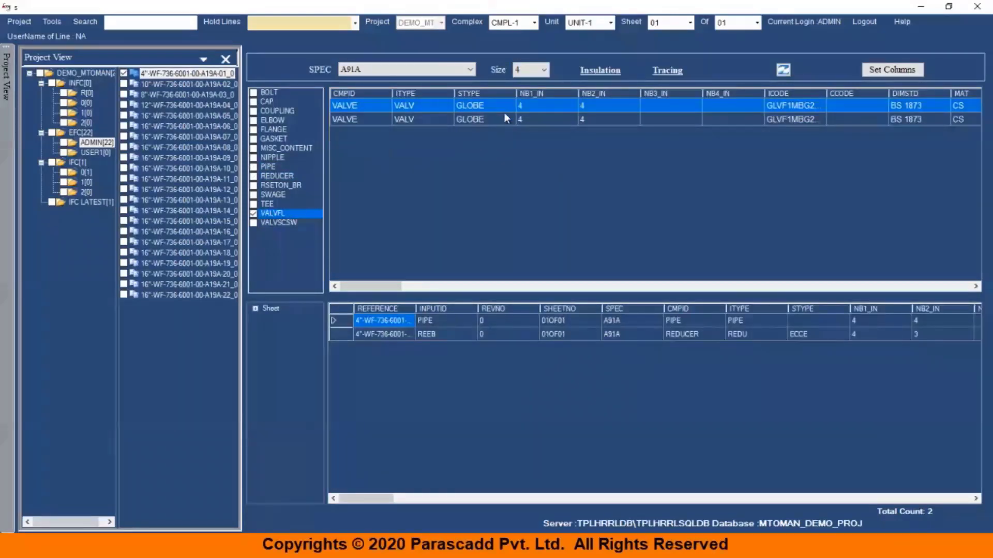
double_click(504, 114)
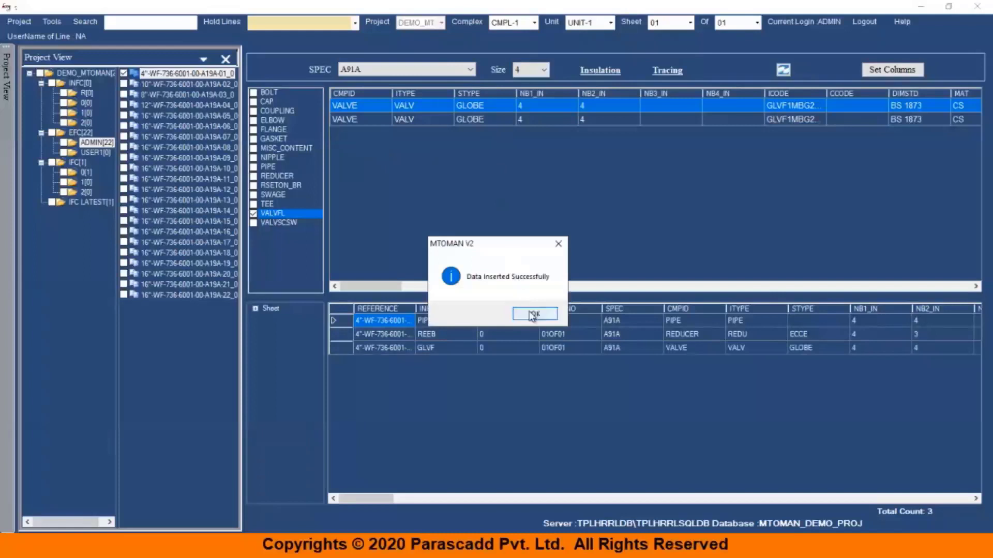
click(531, 312)
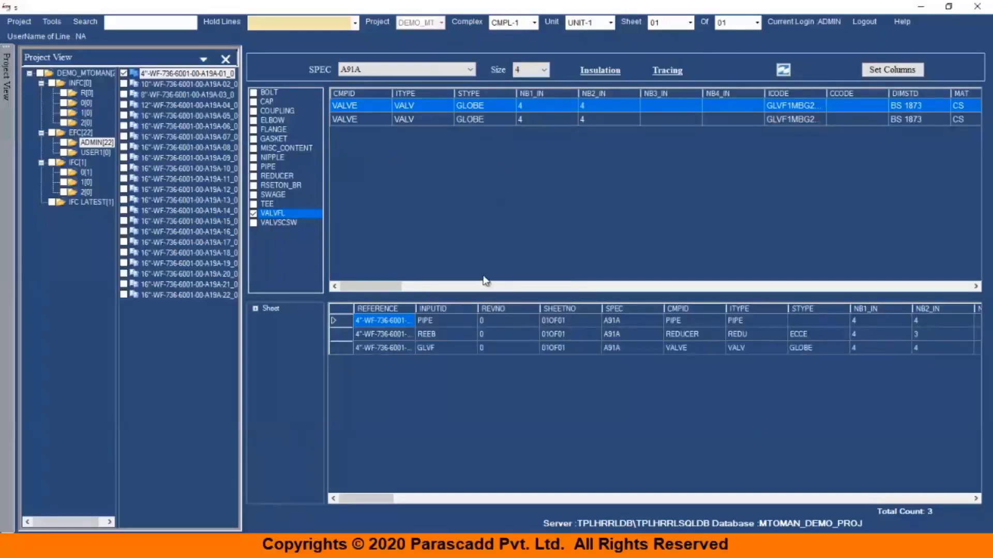
click(279, 129)
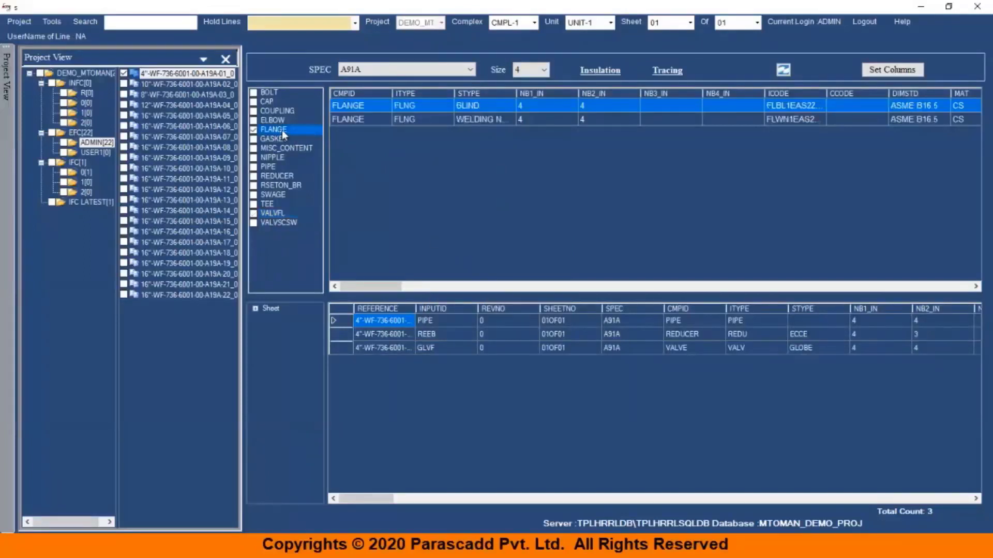
click(368, 122)
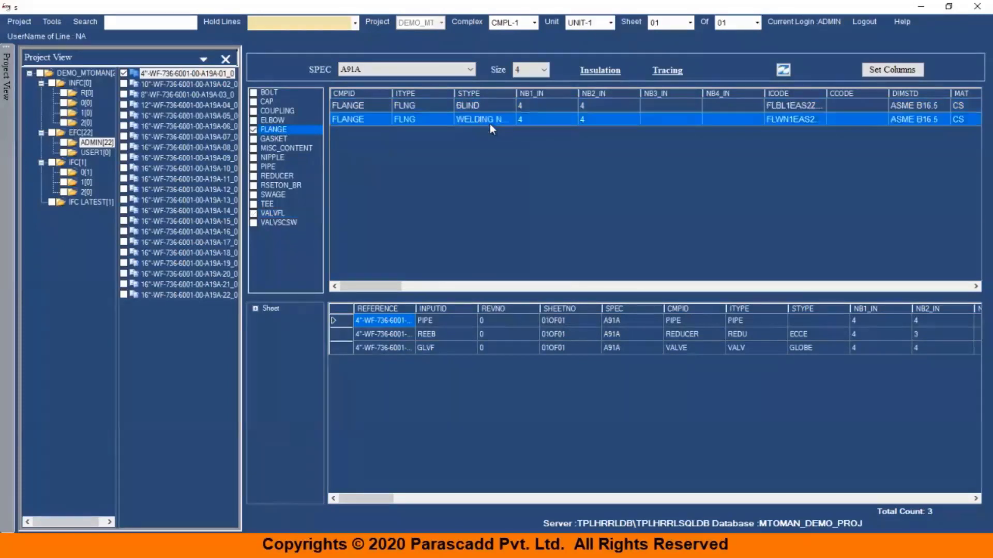
double_click(490, 126)
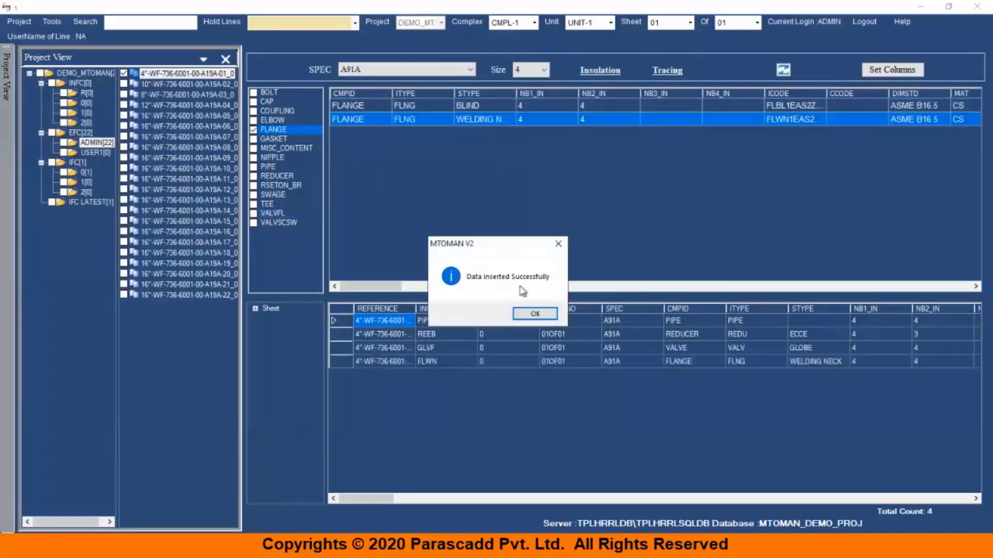
click(530, 309)
Add the size 4 45LR and 90LR elbows to the line.
click(278, 120)
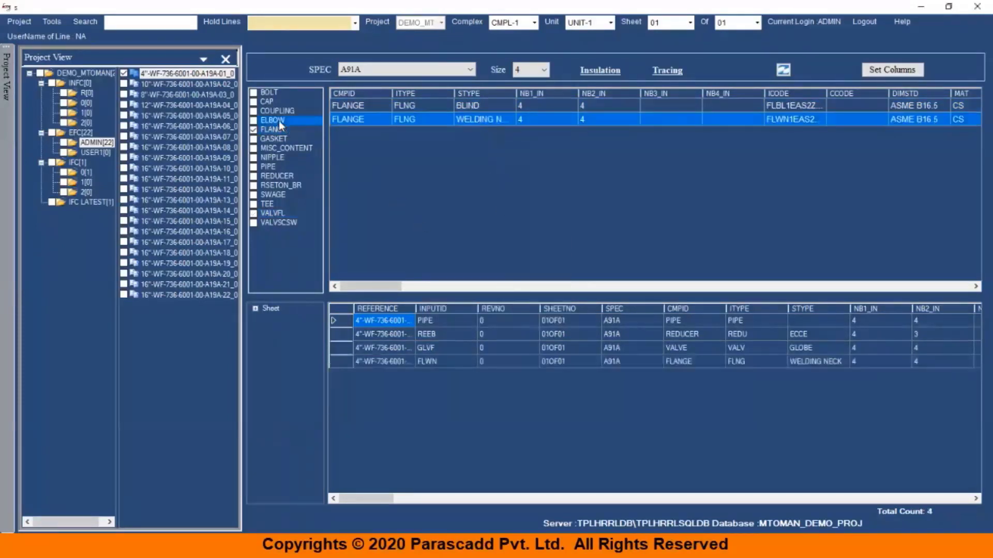
right_click(479, 105)
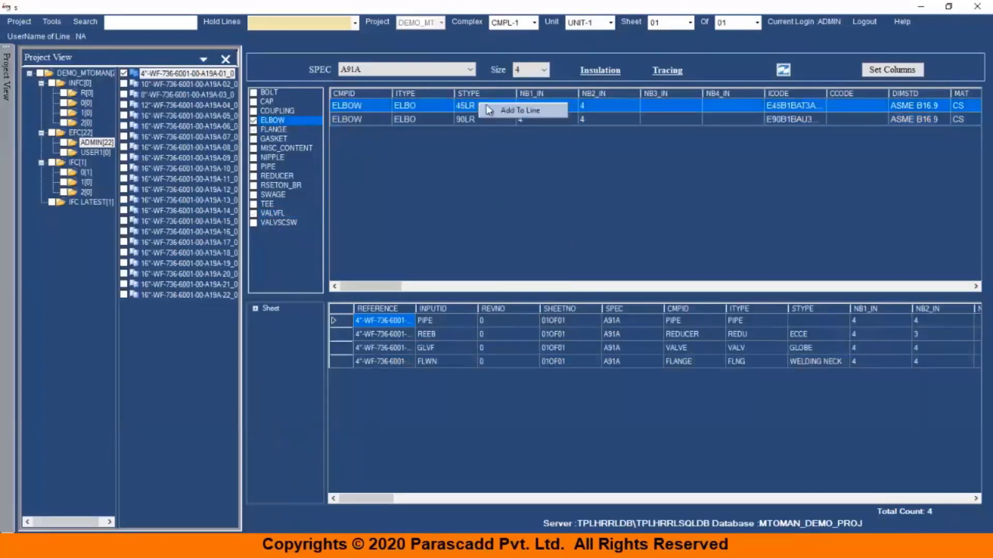
click(492, 108)
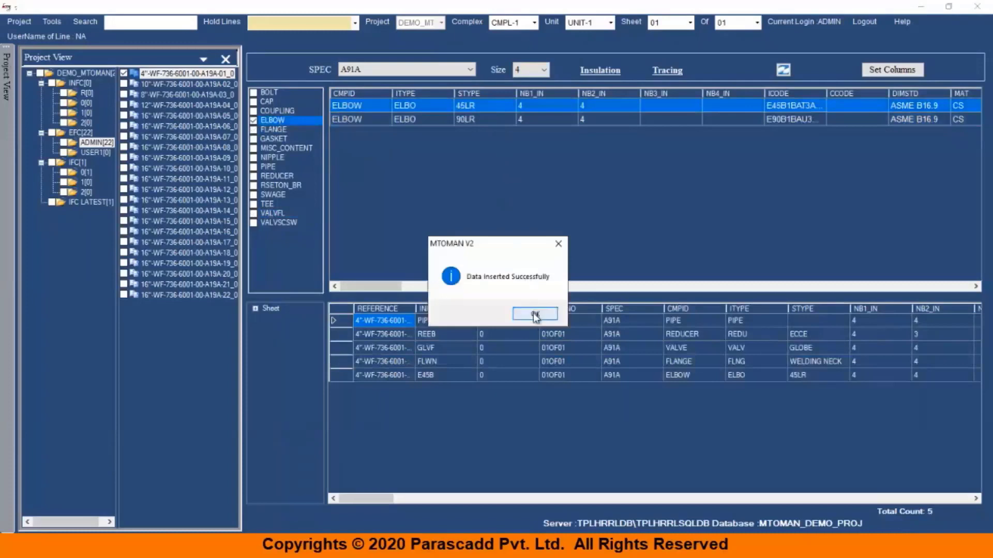
click(531, 313)
click(480, 120)
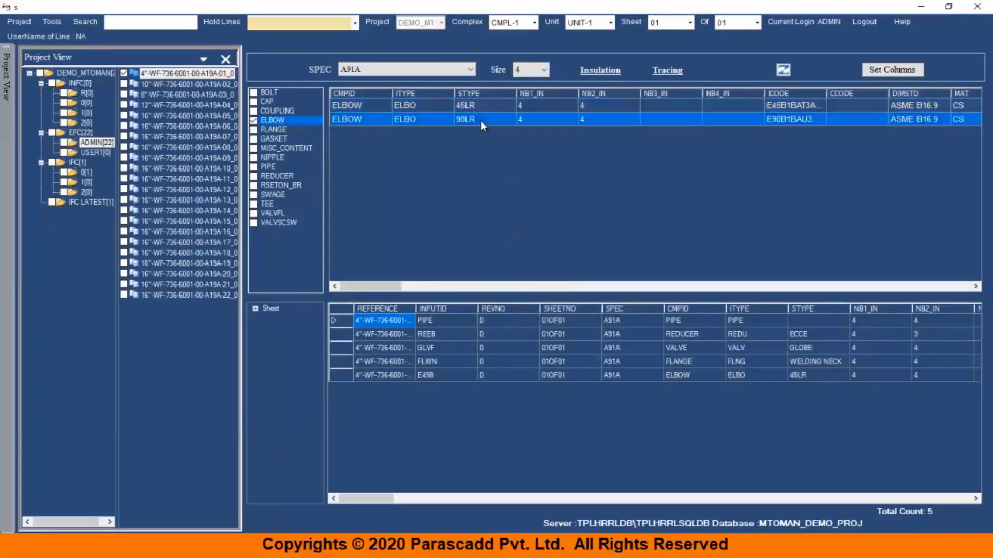
right_click(480, 120)
click(485, 125)
click(528, 314)
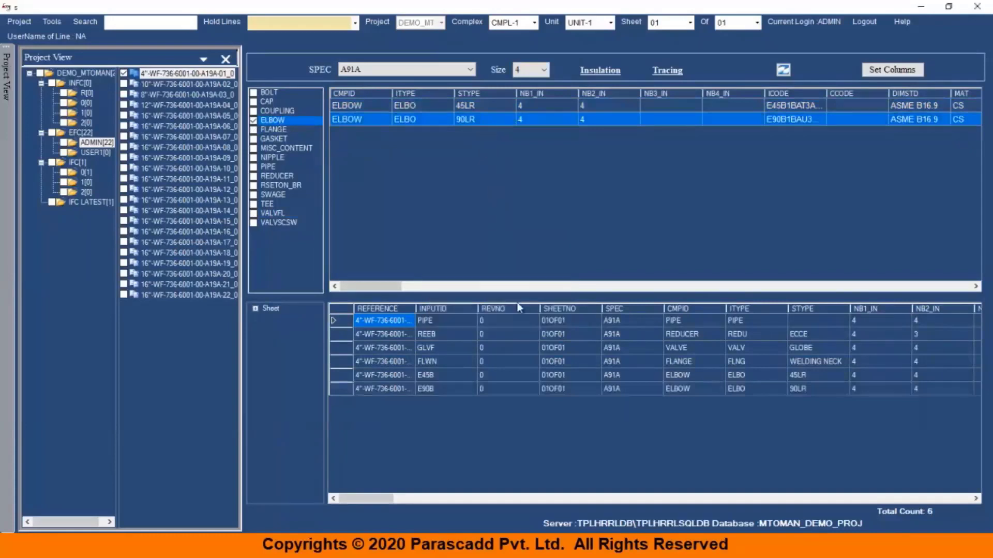
Add the size 4 spiral wound gasket and the 4 x 0.625 stud bolt to the line.
click(273, 136)
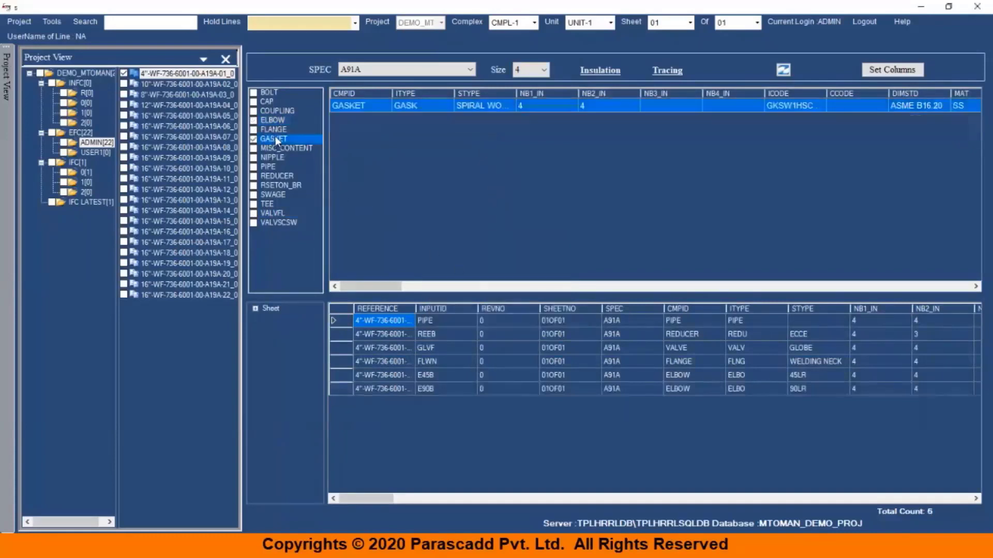
right_click(358, 103)
click(364, 105)
click(534, 314)
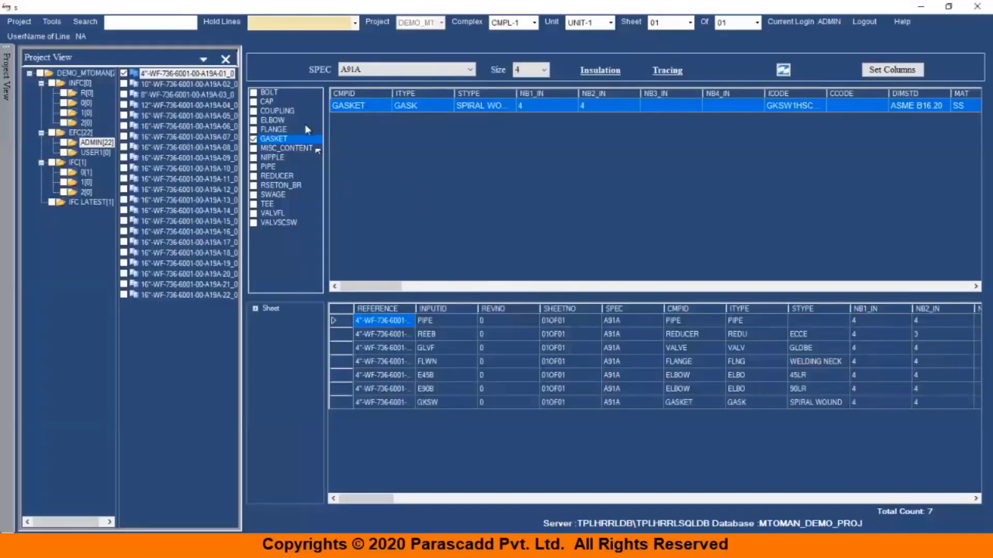
click(272, 92)
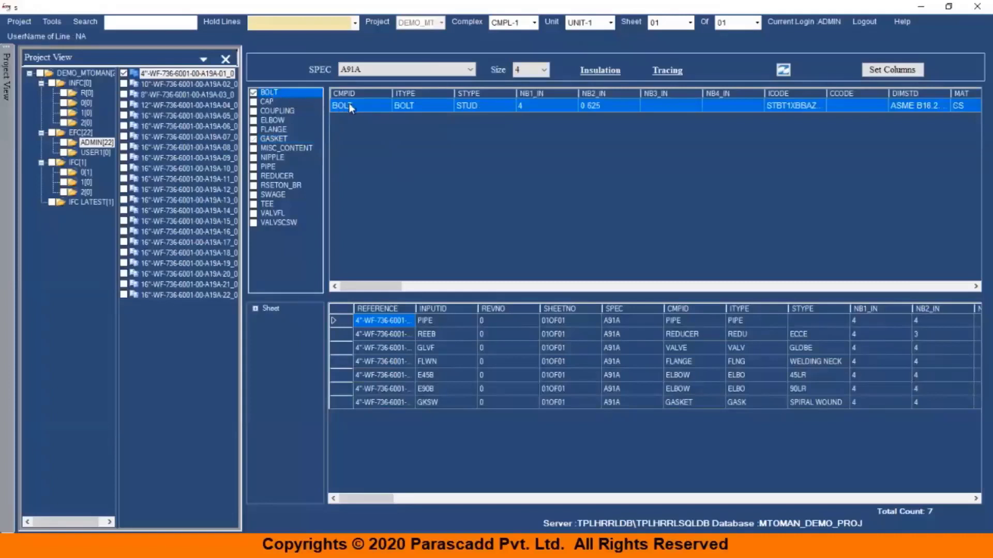
right_click(348, 103)
click(368, 113)
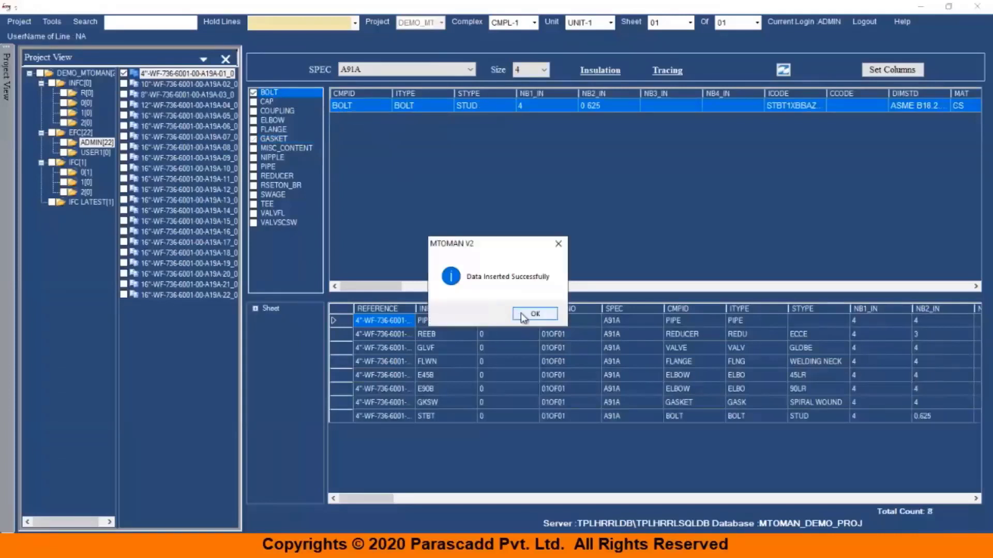
click(524, 317)
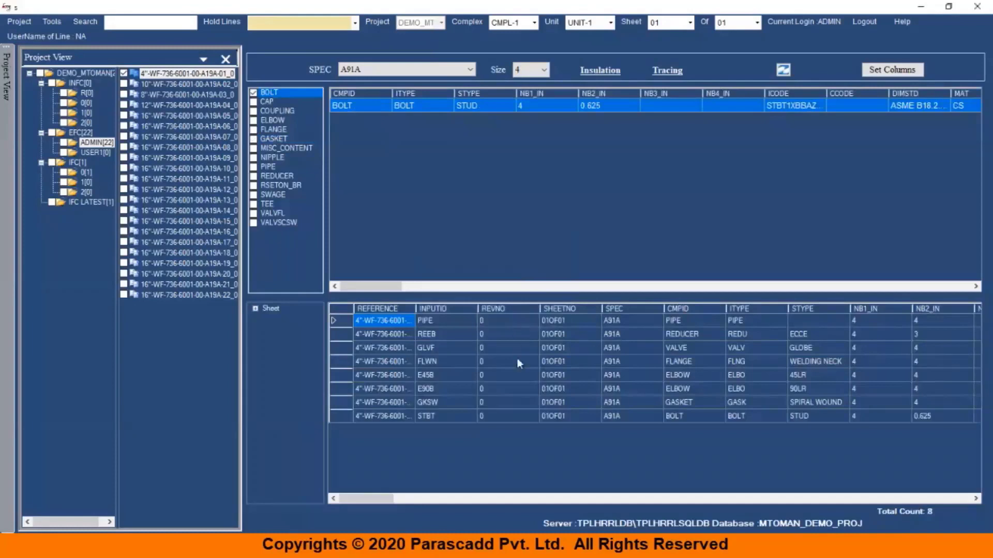
Set the line quantities to 20.0 m for the pipe, 1 for the reducer, 1 for the globe valve and 2 for the flange.
drag(378, 501, 424, 508)
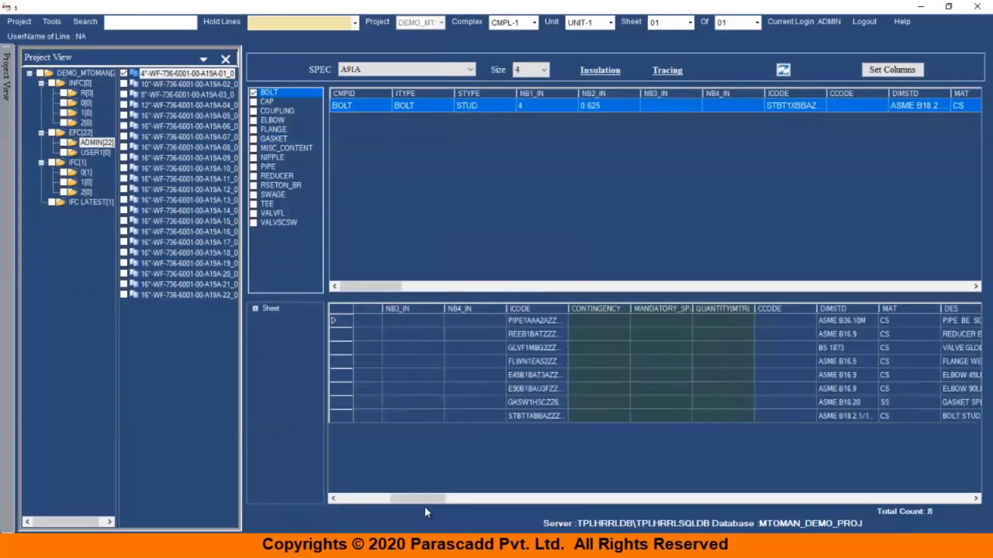
click(737, 321)
click(732, 321)
text(20.0)
click(729, 336)
click(729, 334)
text(1)
click(723, 350)
text(1)
click(722, 359)
click(723, 360)
text(2)
Set the quantities to 2 for the 45LR elbow, 1 for the 90LR elbow, 2 for the gasket and 12 for the stud bolt.
click(722, 372)
click(723, 374)
text(2)
click(719, 385)
click(721, 387)
text(1)
click(720, 402)
click(721, 403)
text(2)
click(718, 415)
click(718, 416)
text(12)
Save all eight component rows of the 4" line's take-off, from the pipe to the stud bolt.
drag(439, 503, 365, 507)
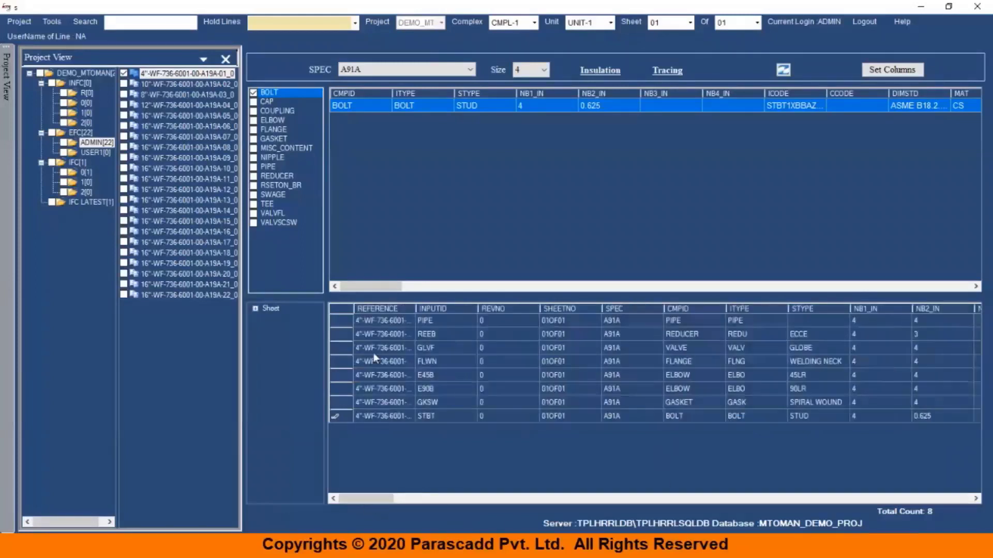
drag(340, 323, 353, 426)
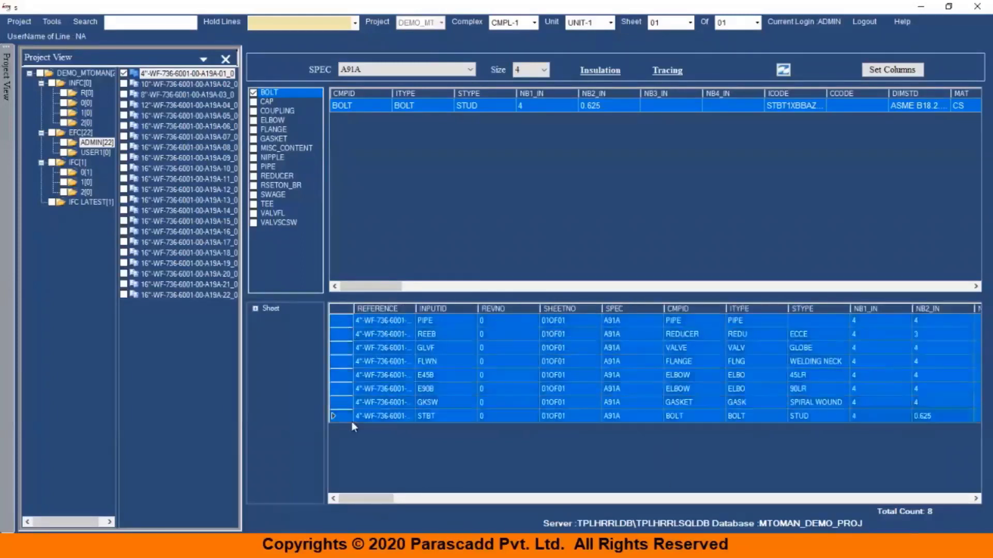
right_click(378, 359)
click(403, 396)
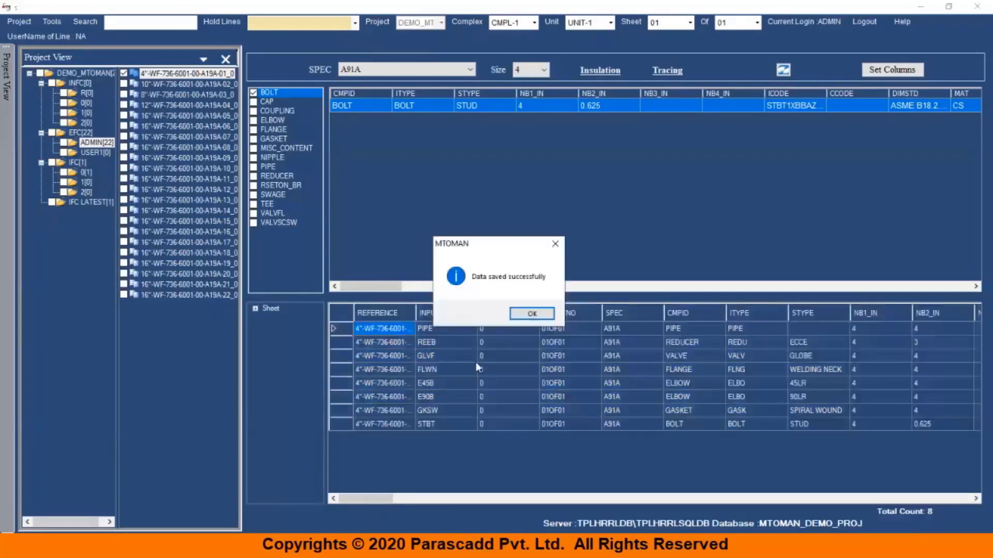
click(527, 316)
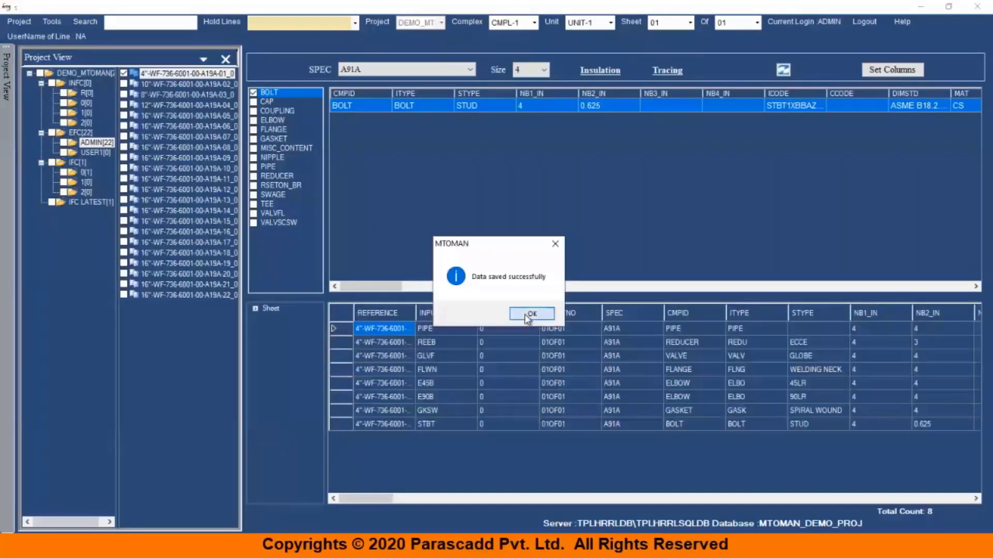
Check out line 4"-WF-736-6001-00-A19A-01 in ADMIN's EFC folder.
right_click(204, 74)
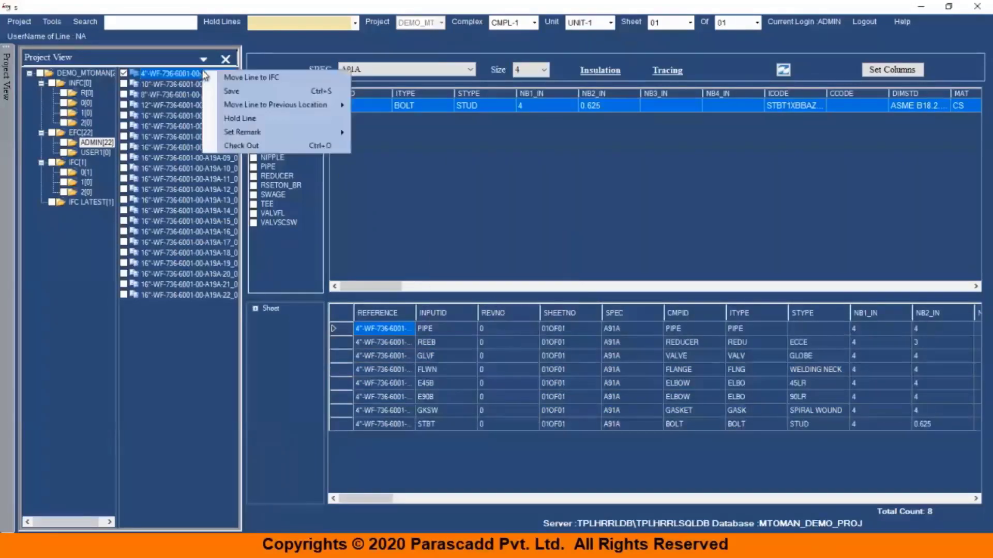
click(240, 145)
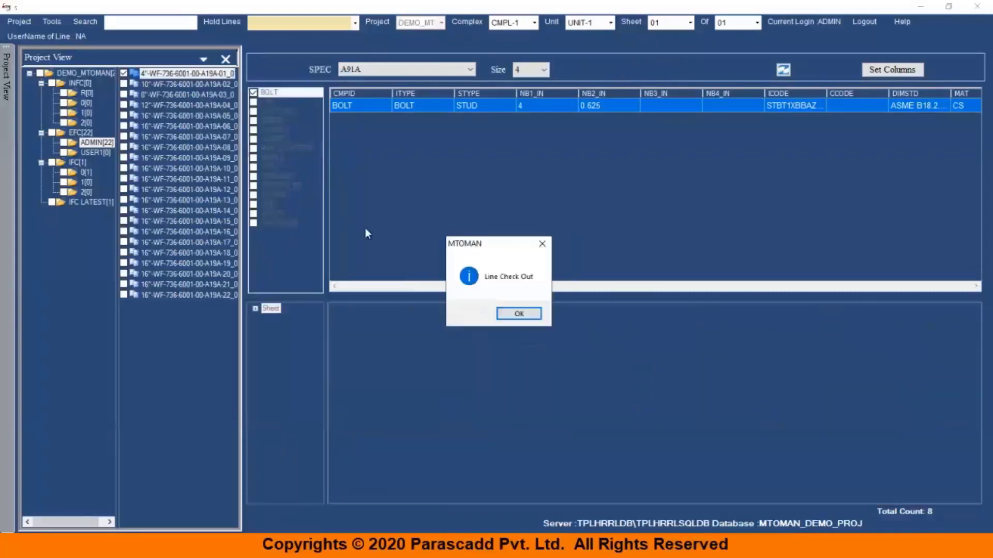
click(517, 314)
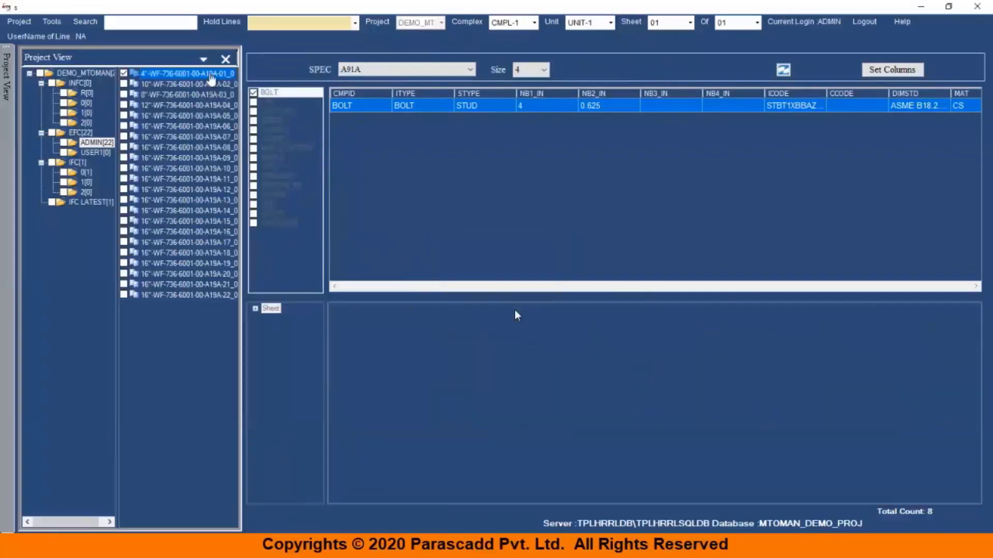
Move lines 4"-WF-736-6001-00-A19A-01 and 10"-WF-736-6001-00-A19A-02 from ADMIN's EFC folder to IFC.
right_click(205, 73)
click(255, 91)
right_click(209, 74)
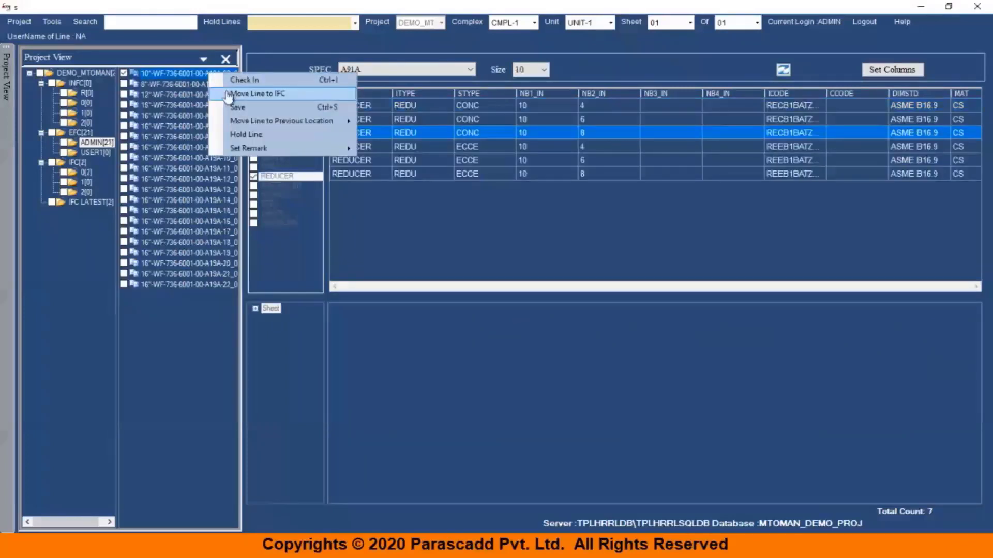
click(230, 94)
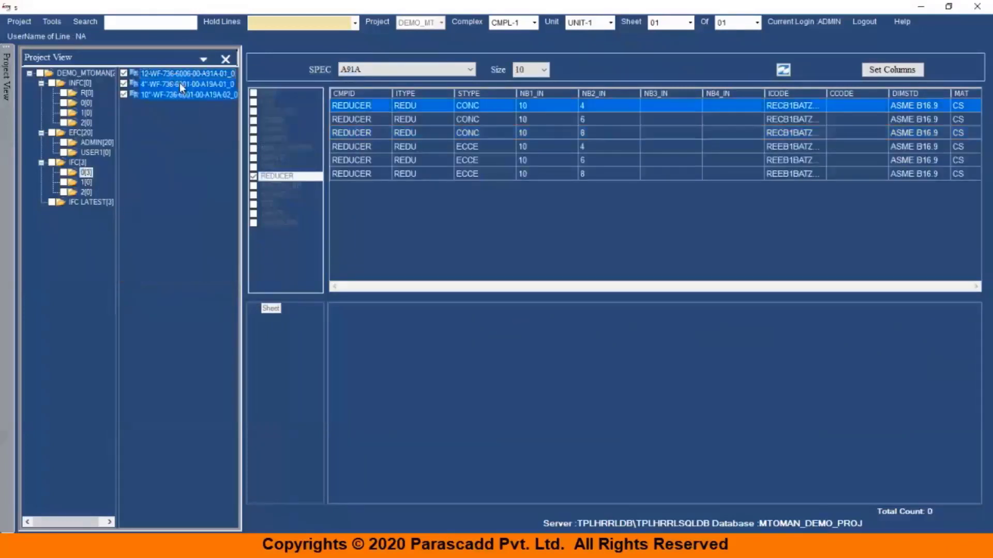
Generate the BulkWiseMTO and LineWiseMTO reports for the three IFC revision 0 lines, saving them in the REPORTS folder on the desktop.
right_click(179, 82)
click(201, 102)
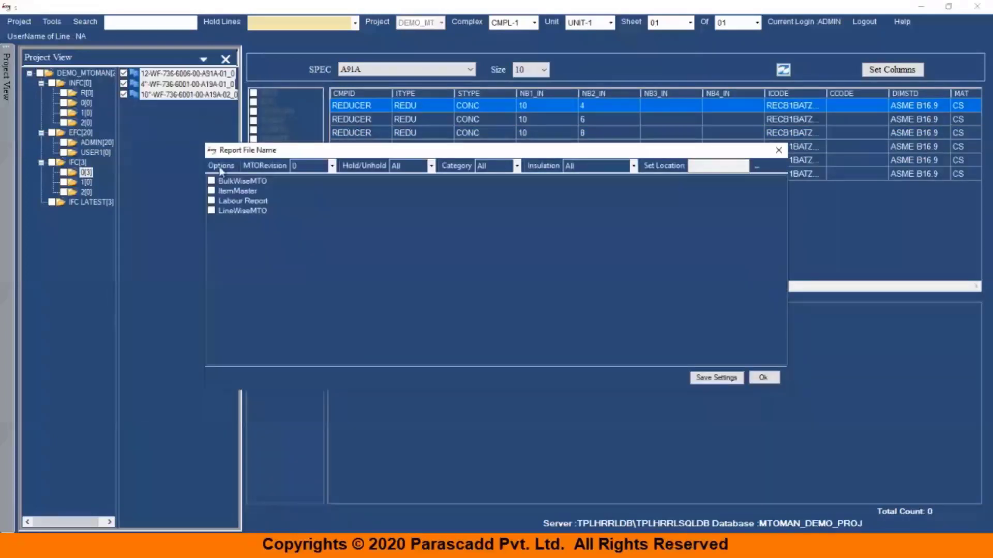
click(224, 182)
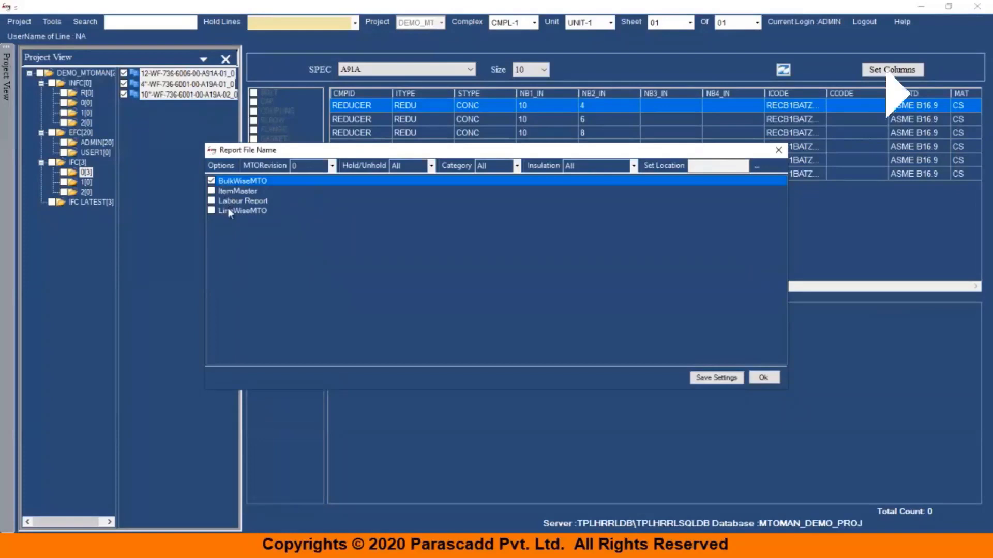
click(230, 212)
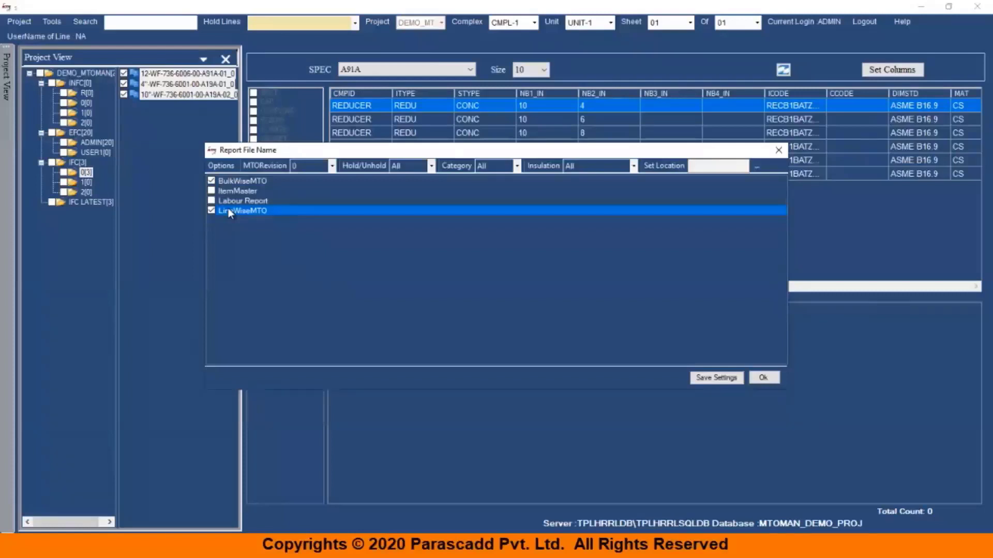
click(758, 379)
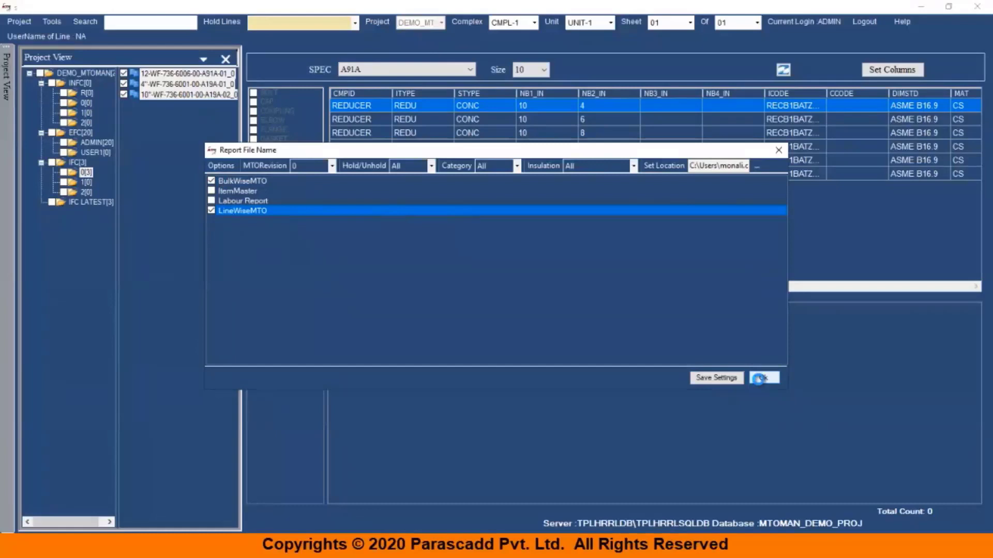
click(758, 379)
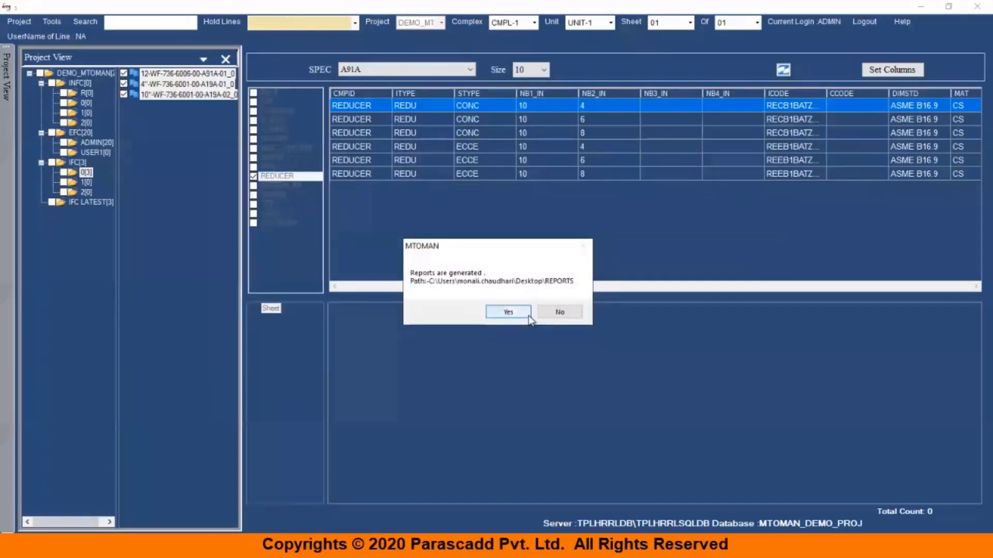
click(528, 317)
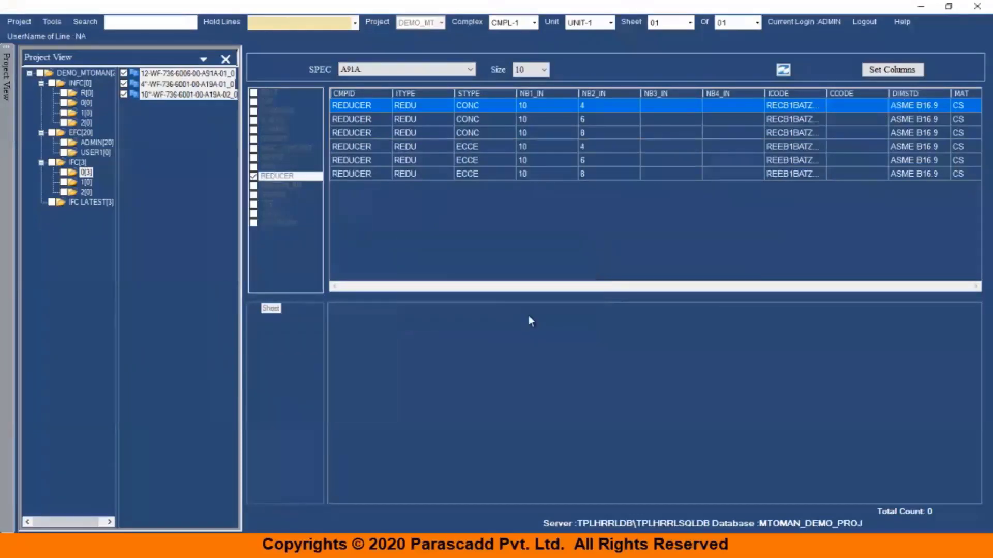